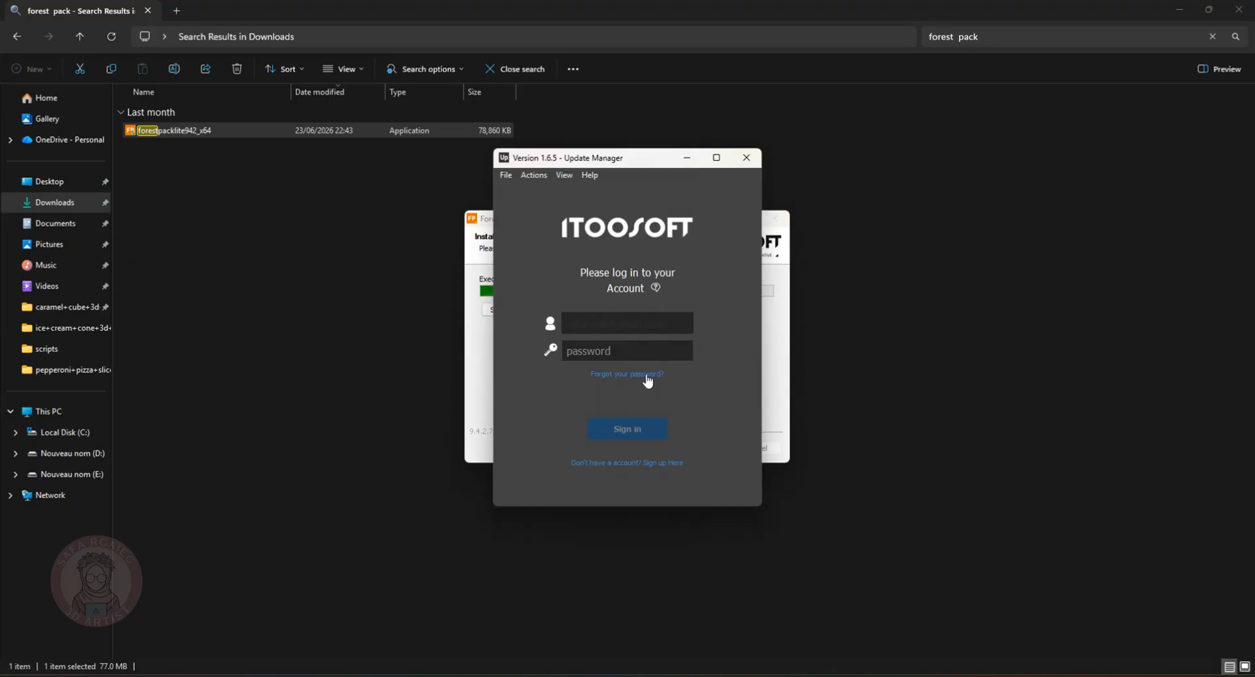
Enter the account password and sign in to the Itoosoft Update Manager
left_click(655, 353)
type("********")
left_click(629, 427)
left_click(708, 481)
Move the Update Manager window aside, let the library components download, and finish the Forest Pack Lite setup
left_click_drag(656, 162, 450, 203)
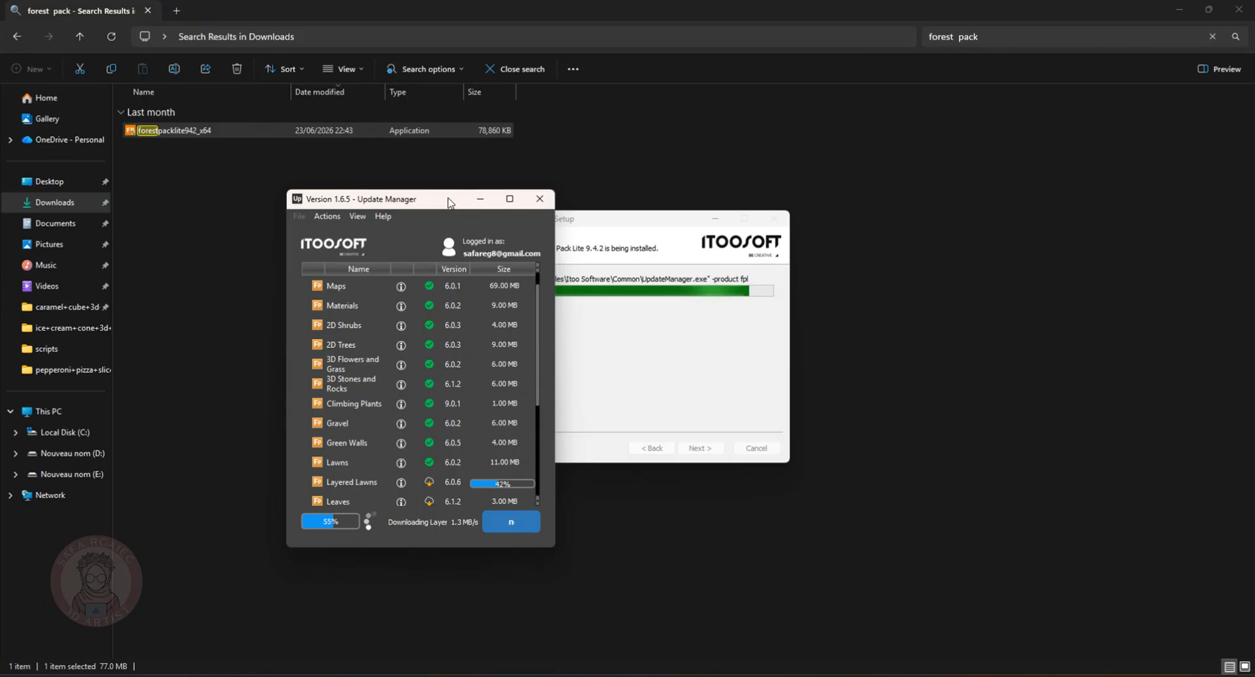
left_click(421, 461)
left_click(712, 445)
Switch to 3ds Max 2024 by launching it from the Start menu
key("super")
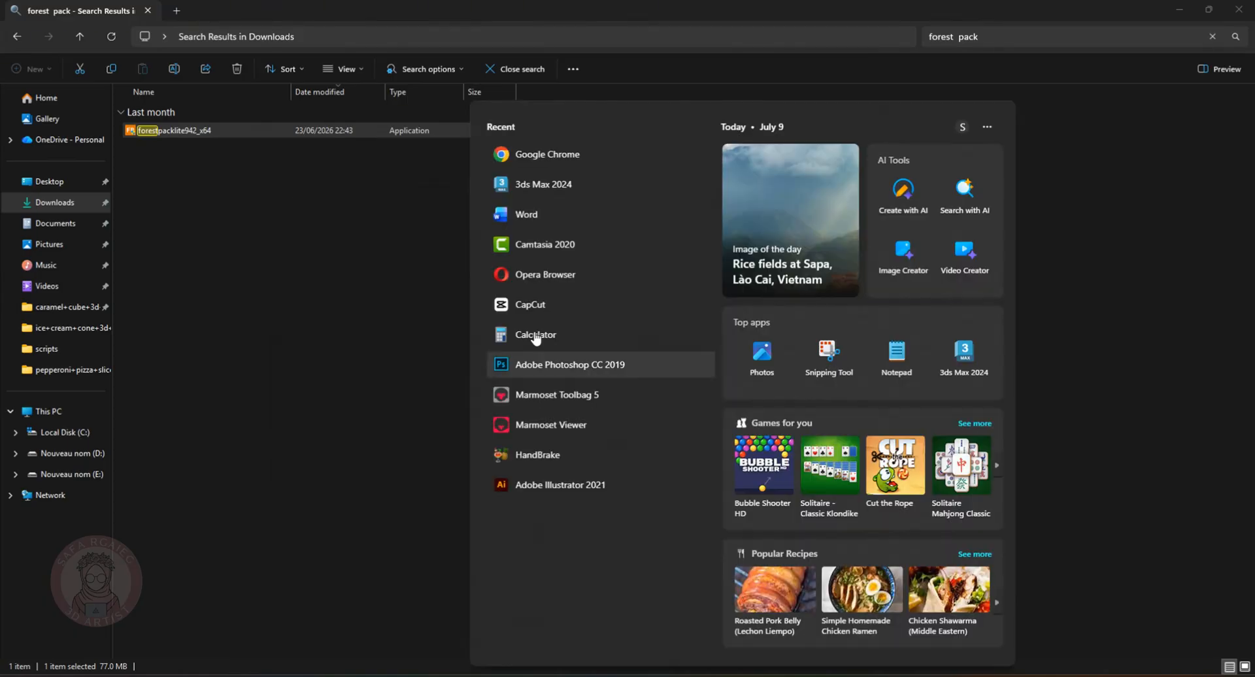
left_click(548, 185)
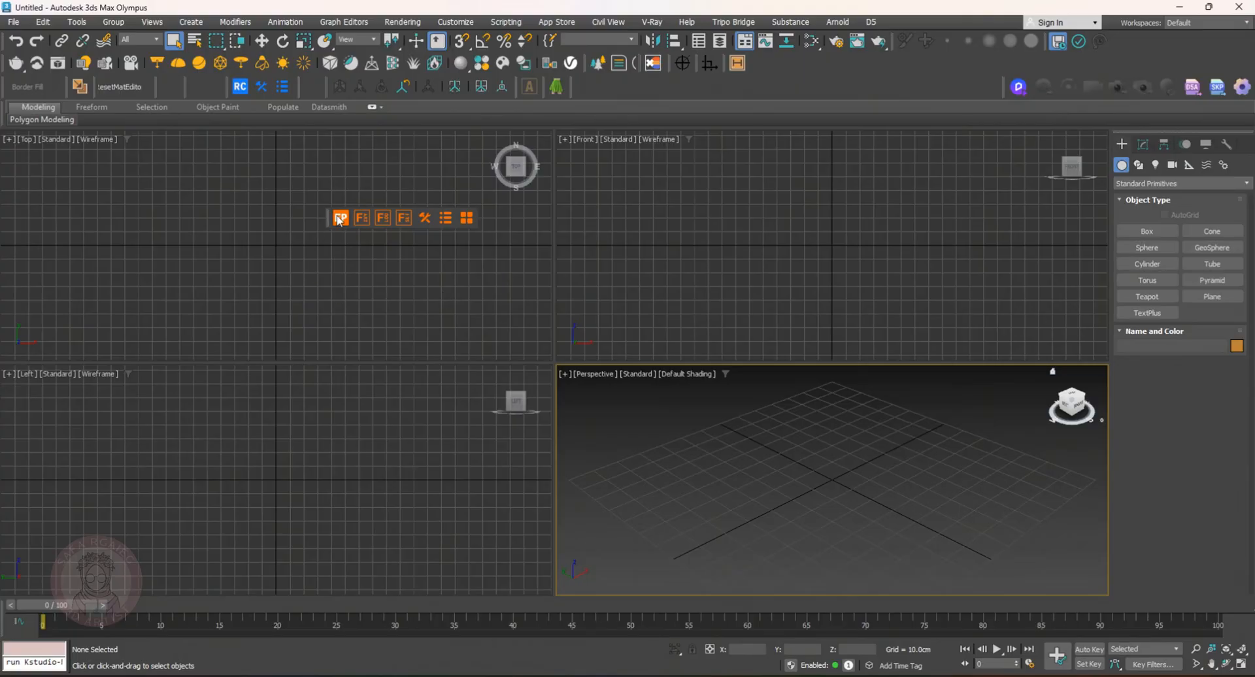
left_click_drag(339, 220, 582, 88)
left_click(584, 86)
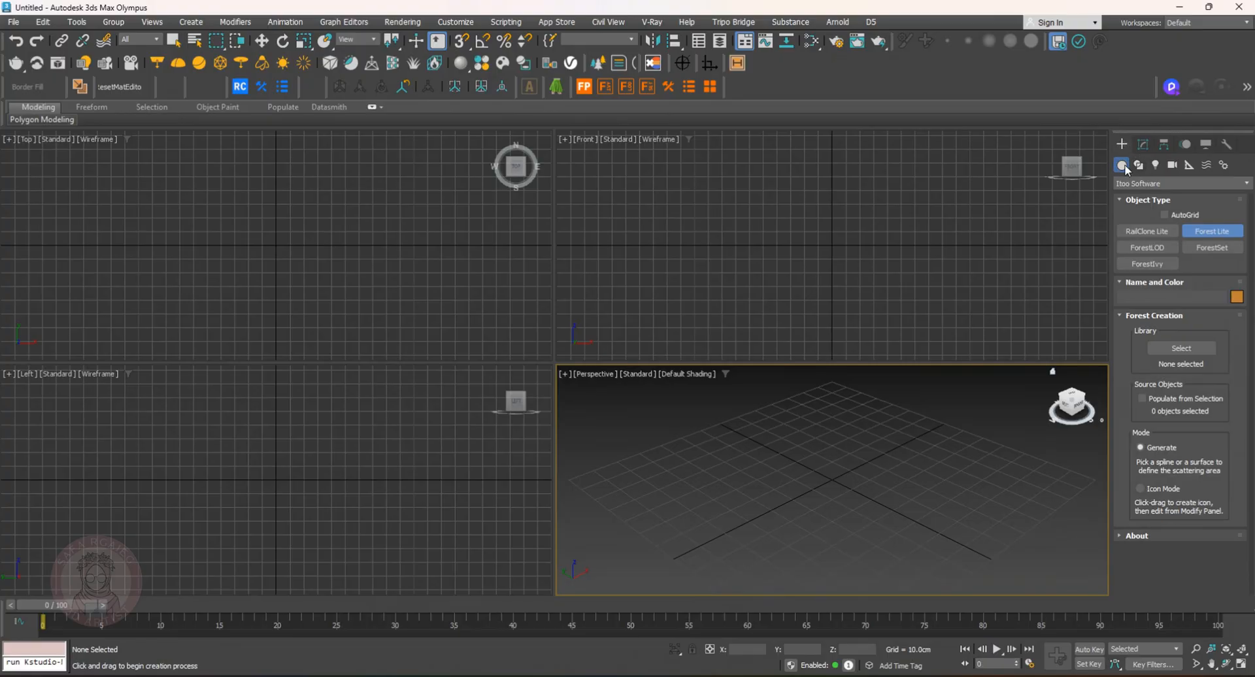
Browse the creation categories, checking the Itoo Software objects and Standard Primitives
left_click(1151, 183)
left_click(1138, 197)
left_click(1137, 184)
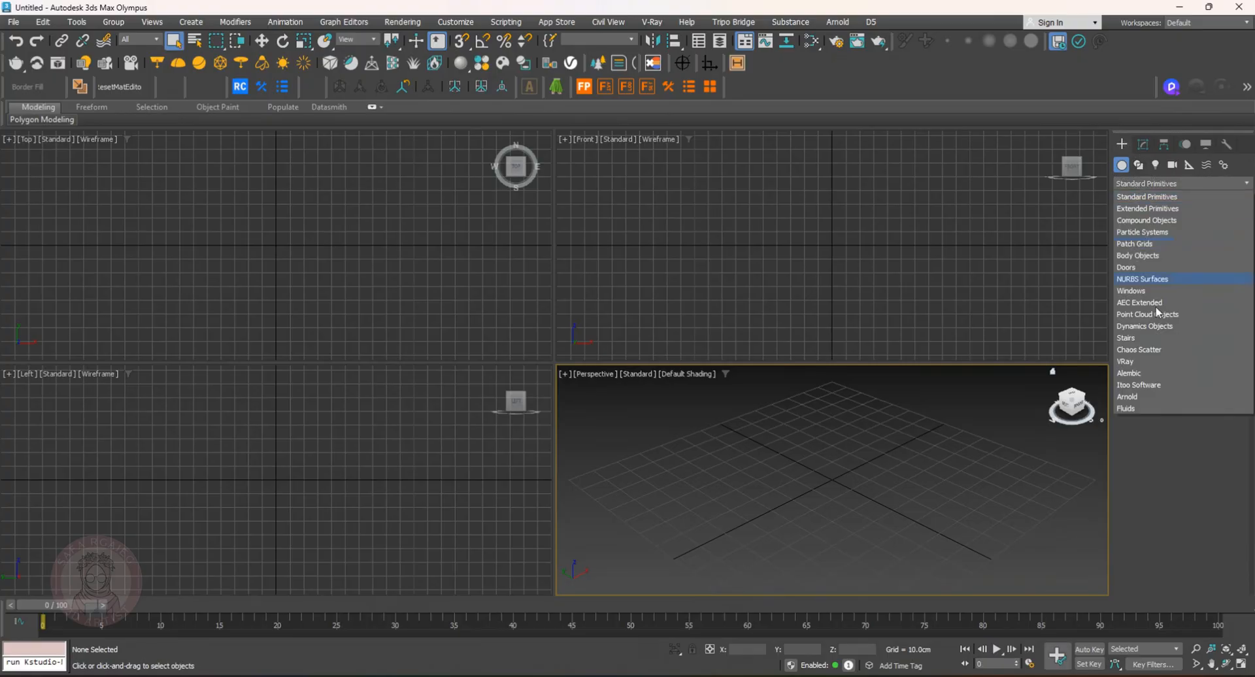
left_click(1138, 385)
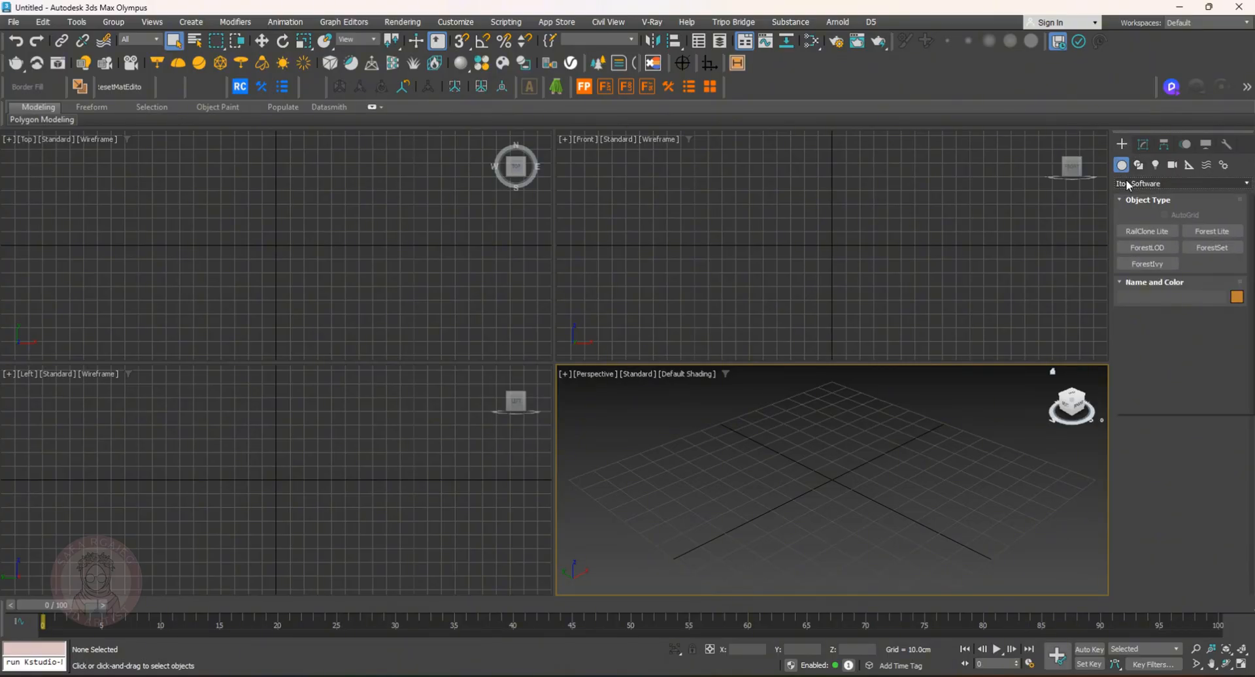
left_click(1150, 183)
left_click(1144, 197)
left_click(1222, 299)
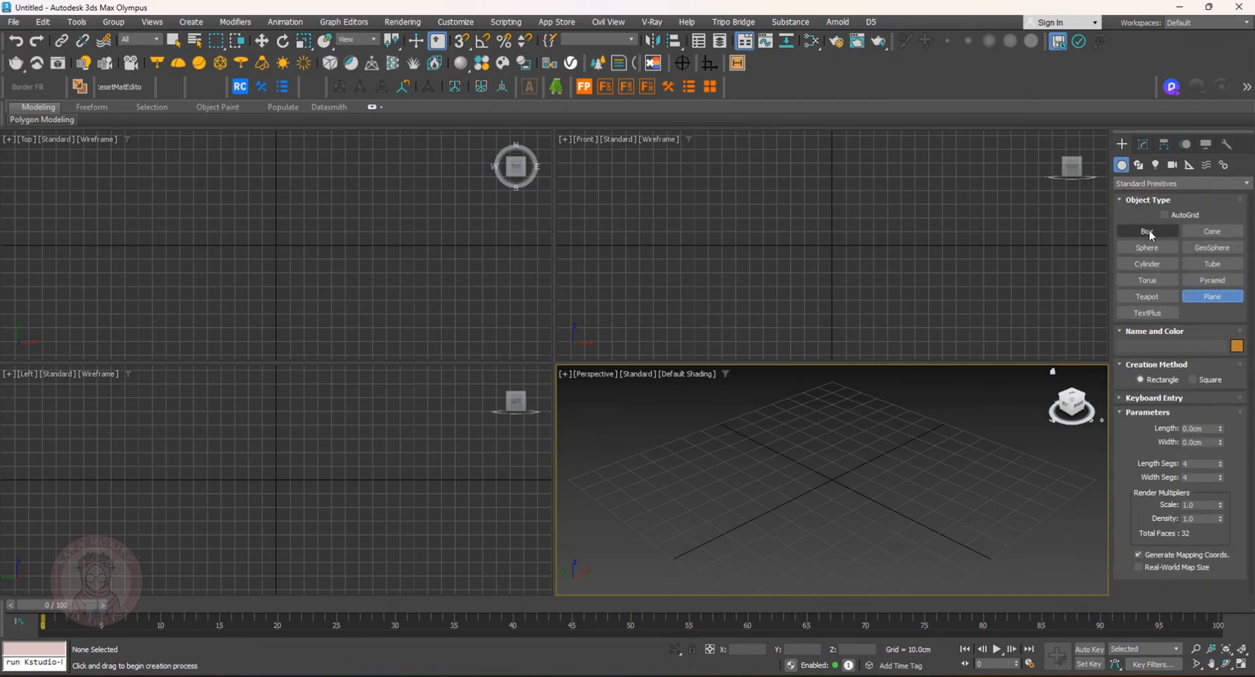
Draw a Rectangle spline across the ground grid in the perspective viewport
left_click(1138, 165)
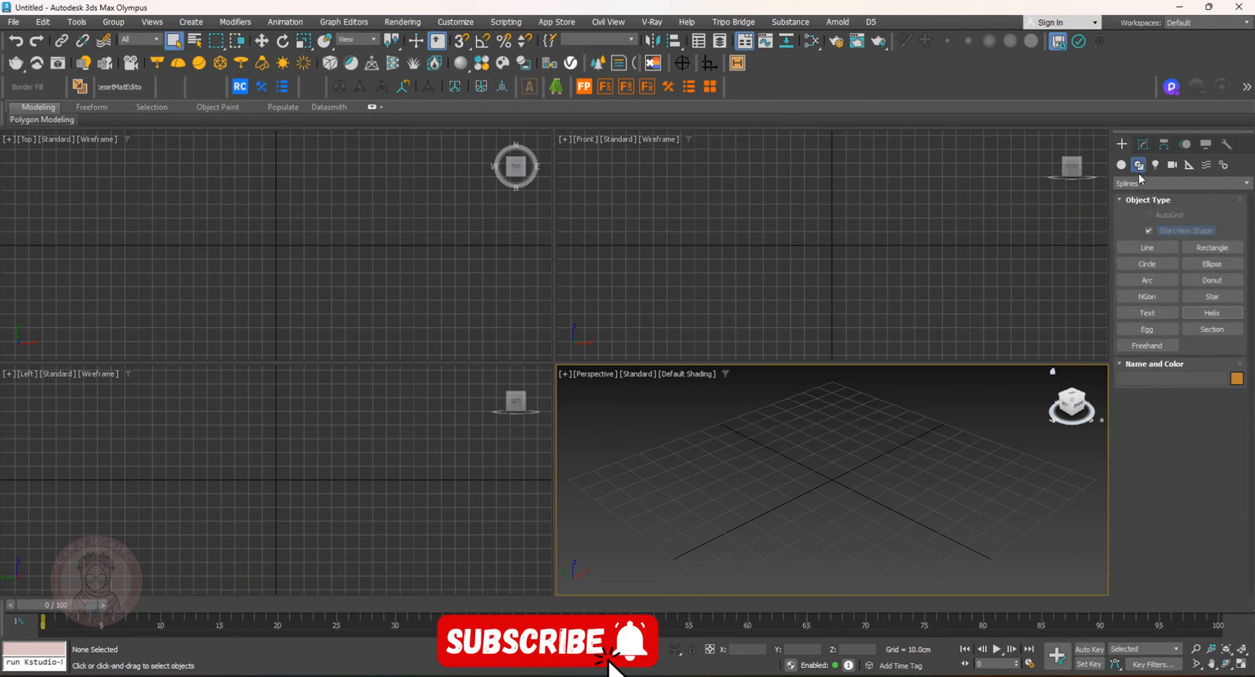
left_click(1213, 248)
left_click_drag(983, 515, 560, 469)
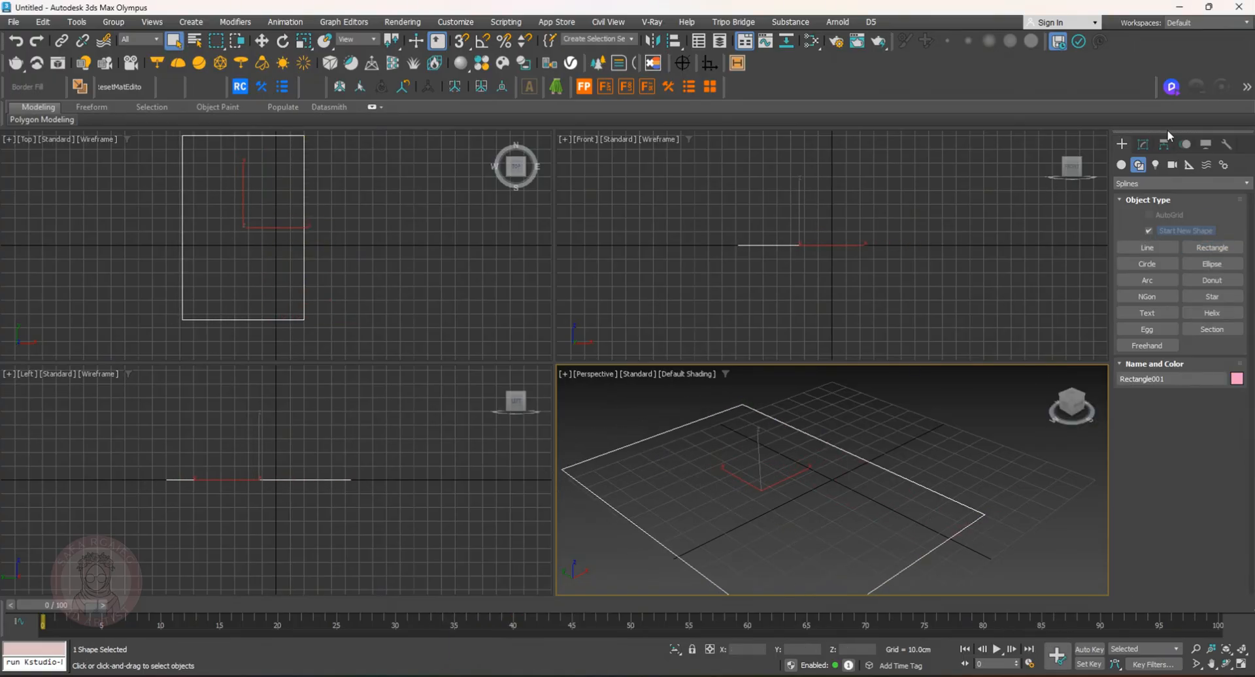
Apply an Extrude modifier to the rectangle and set its amount to -1
left_click(1144, 144)
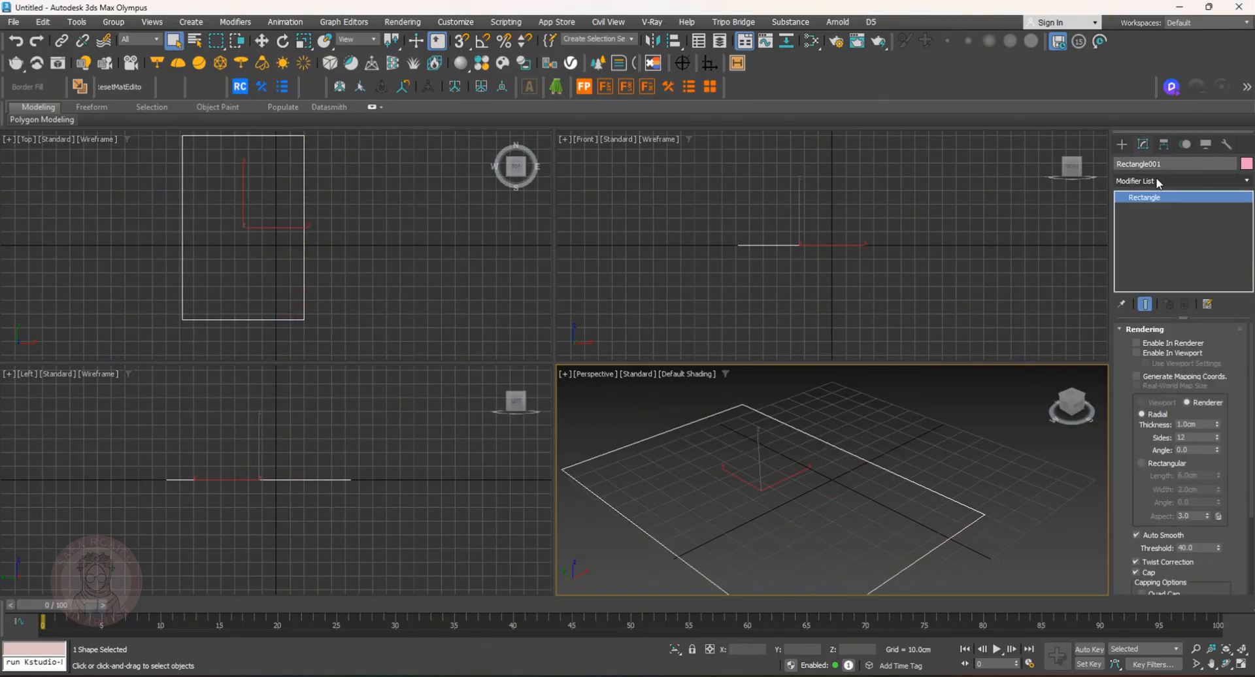
left_click(1157, 182)
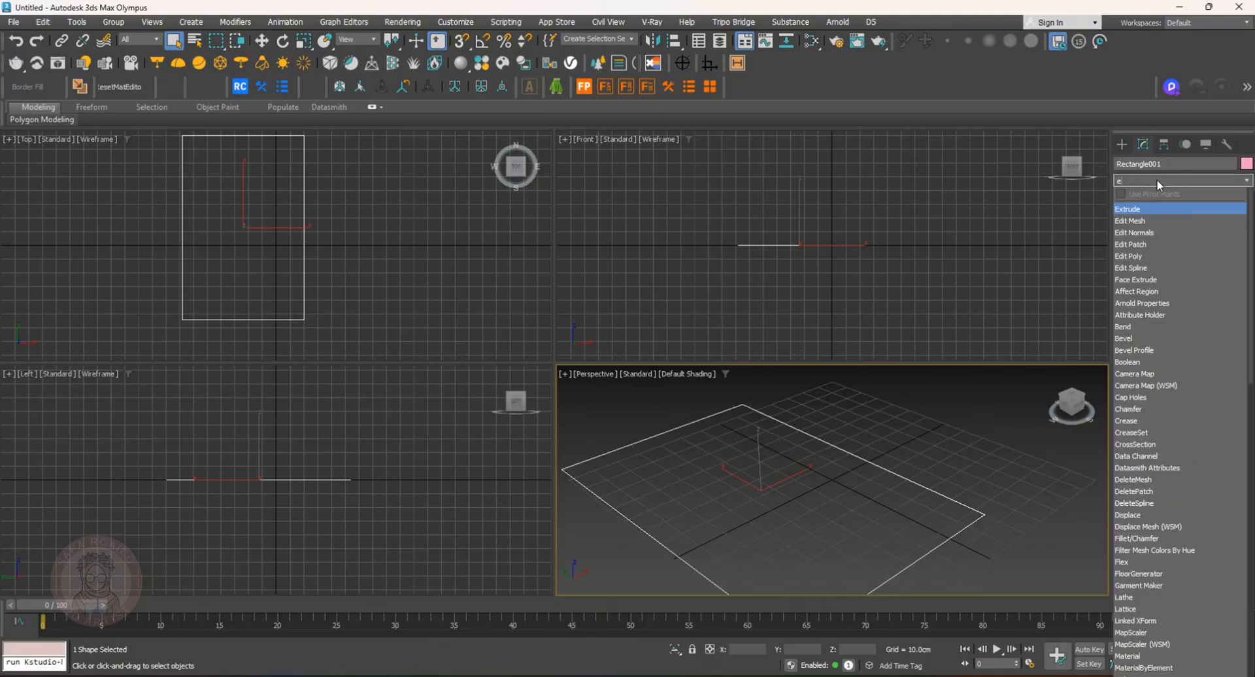
left_click(1154, 209)
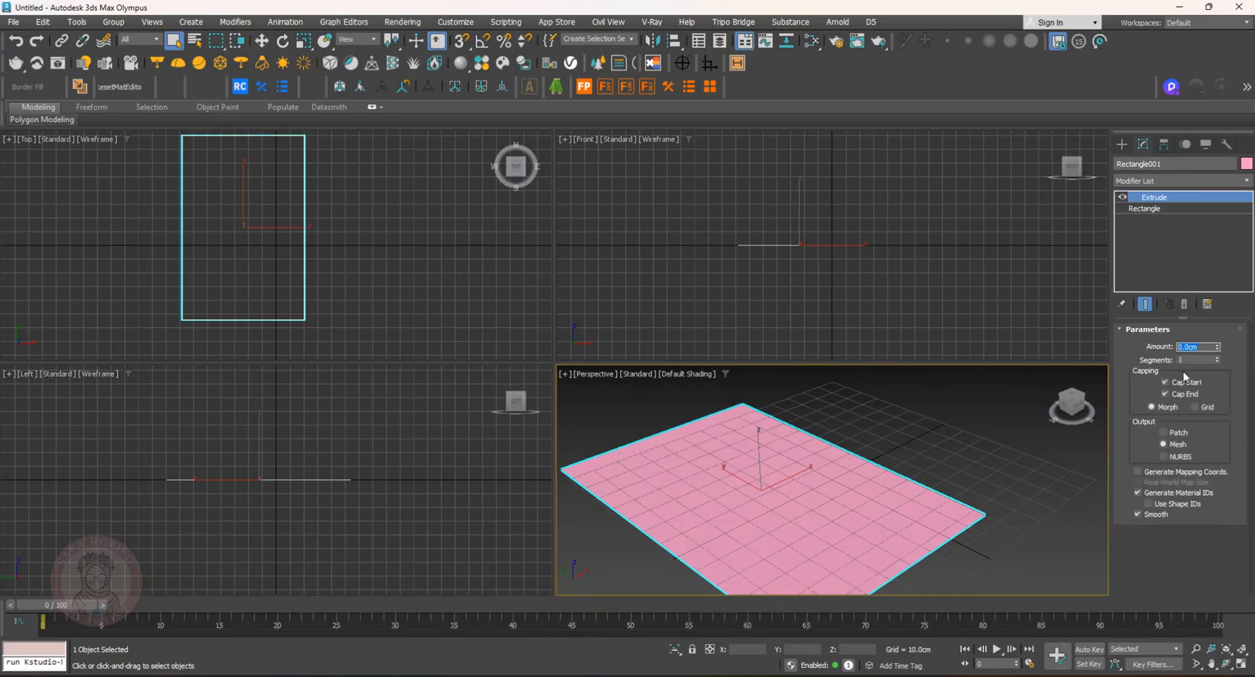
double_click(1207, 345)
type("-1")
key("Return")
Open the Forest Lite library browser and look through the 3D, ForestIvy, Presets and Samples libraries
middle_click_drag(994, 378, 625, 157, "alt")
left_click(584, 87)
left_click(1182, 348)
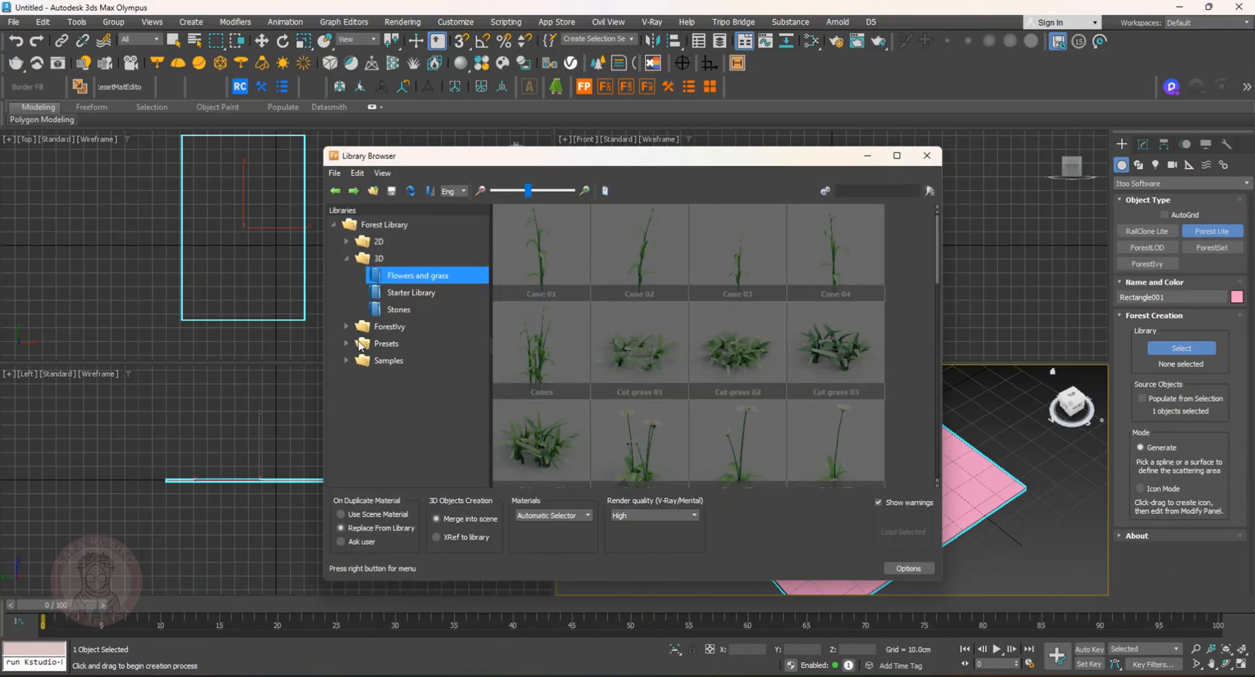
scroll(760, 305, "down", 6)
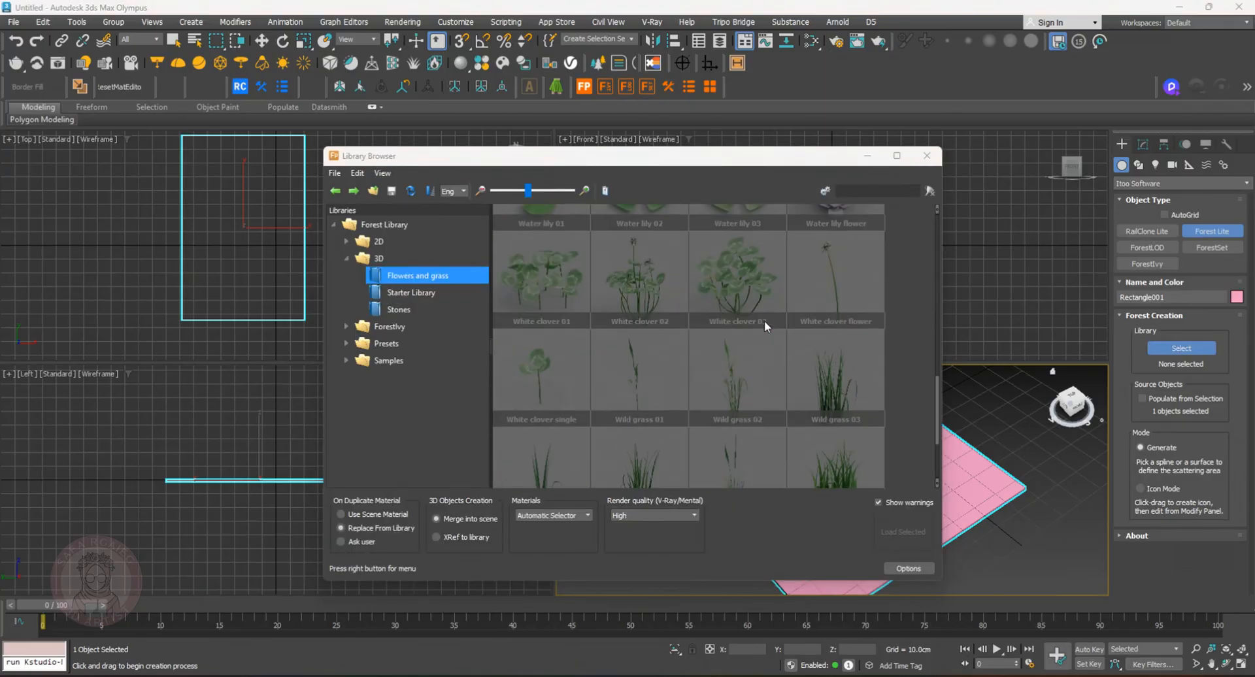
scroll(633, 393, "down", 3)
left_click(405, 292)
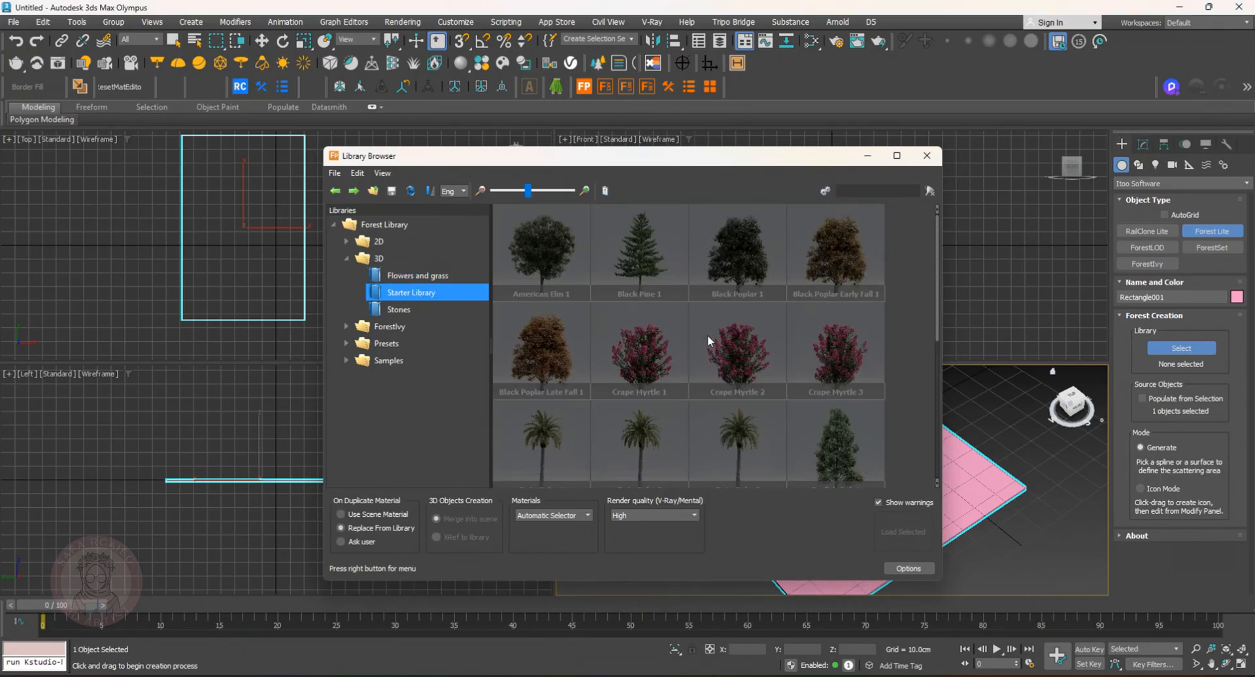
scroll(713, 334, "down", 5)
left_click(399, 309)
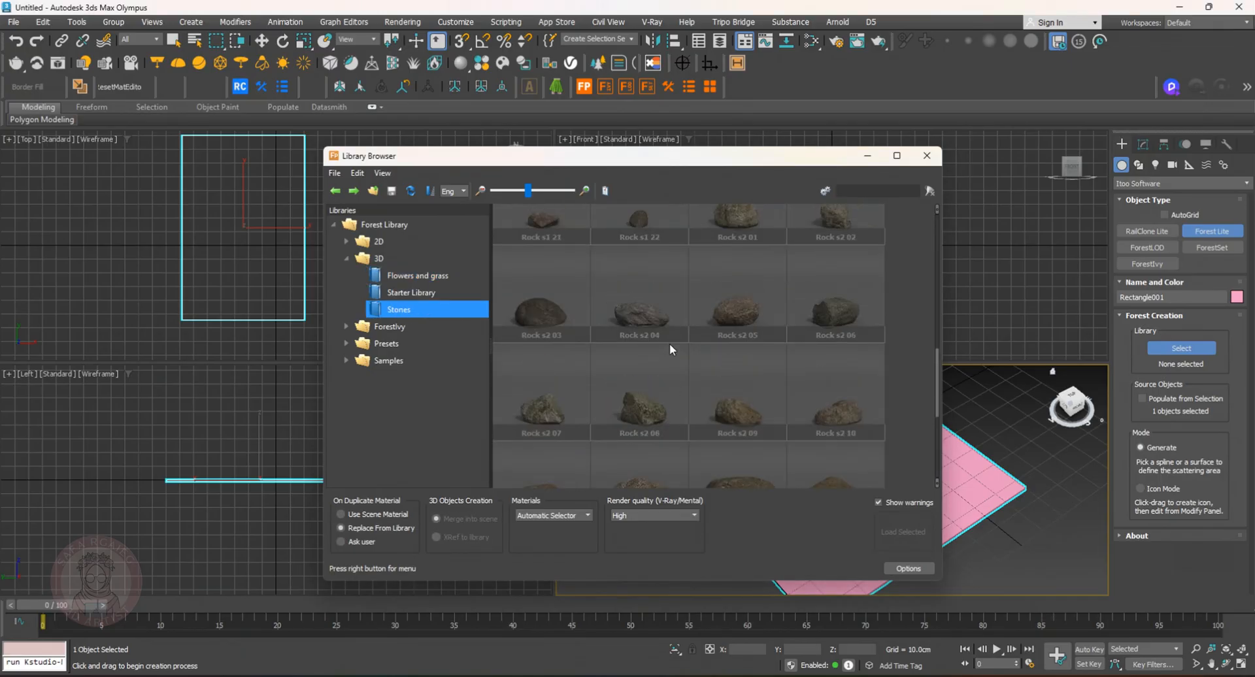
left_click(346, 327)
left_click(396, 343)
left_click(379, 361)
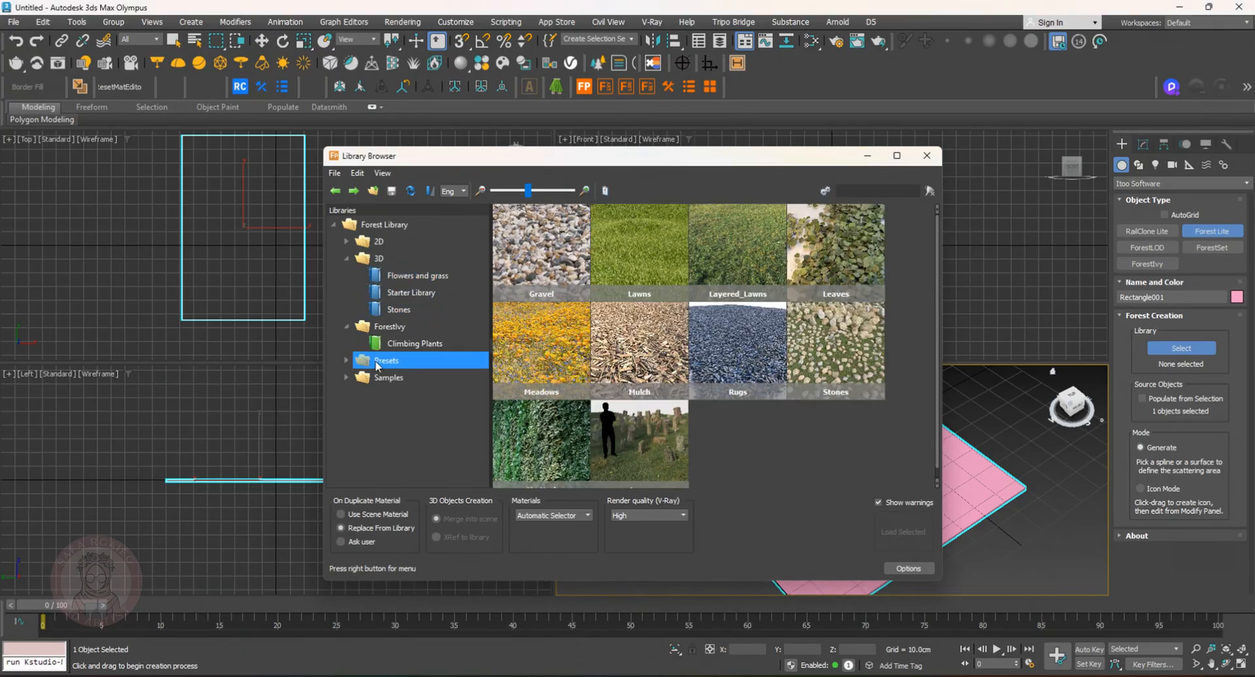
left_click(347, 377)
left_click(407, 394)
scroll(744, 367, "down", 3)
scroll(745, 367, "up", 3)
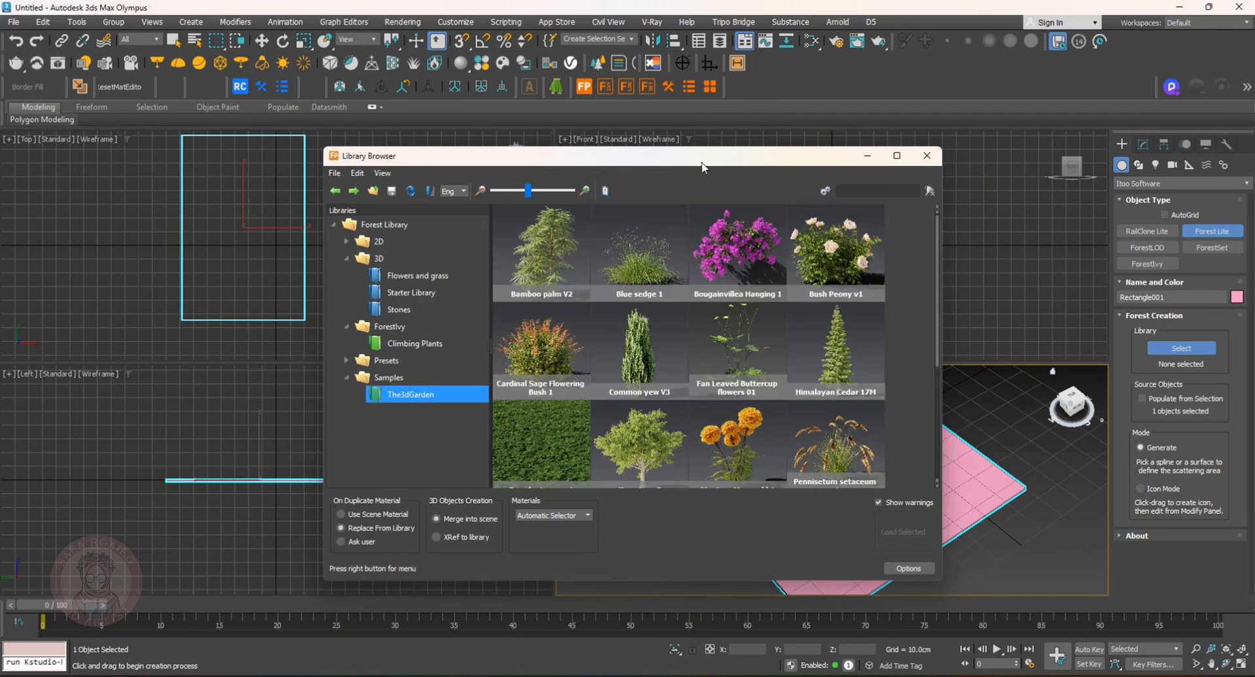
Load the Bay Laurel tree from the 2D Trees library and scatter it over the rectangle
double_click(366, 243)
left_click(406, 261)
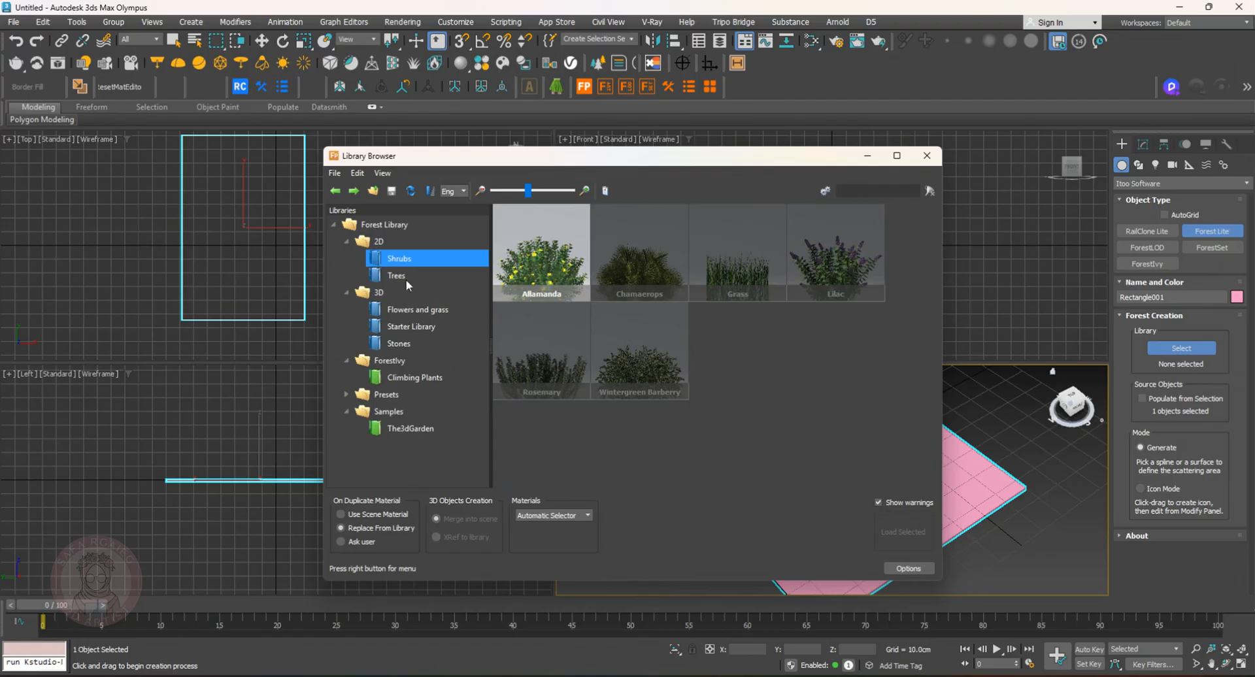
left_click(402, 275)
left_click(638, 251)
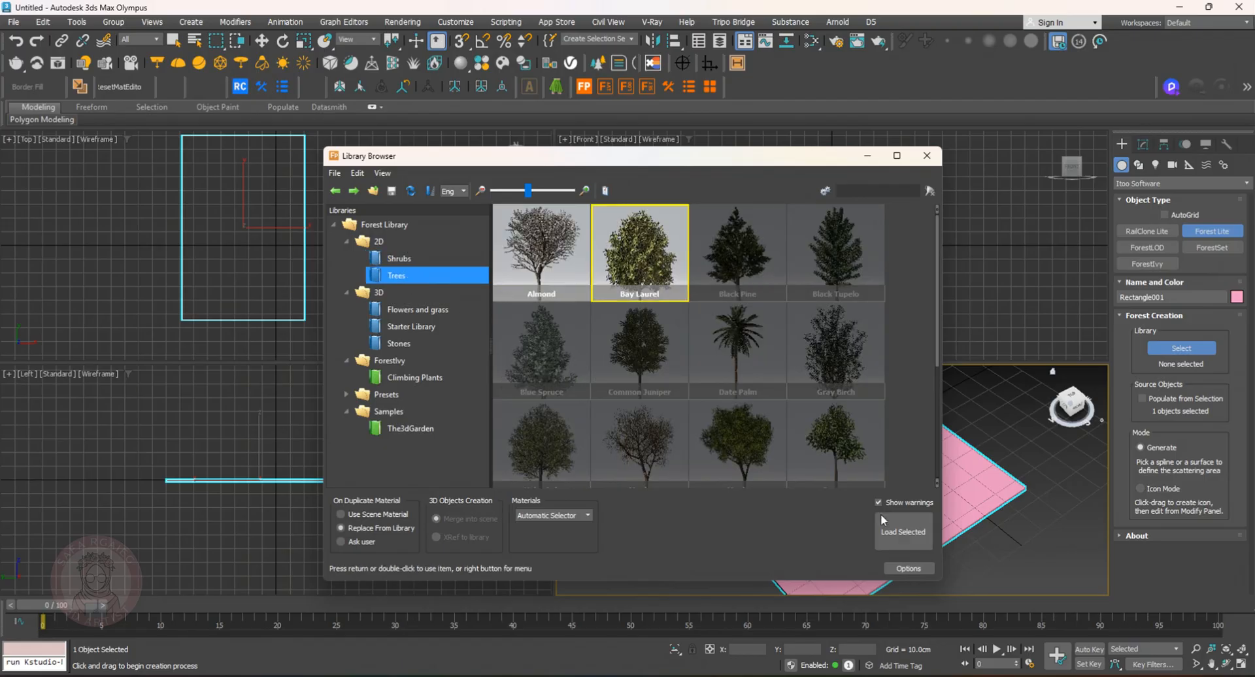
left_click(903, 531)
left_click(826, 488)
scroll(825, 489, "down", 5)
mouse_move(826, 488)
middle_mouse_down("alt")
mouse_move(883, 449)
mouse_move(786, 437)
mouse_move(838, 462)
mouse_move(829, 490)
mouse_move(759, 498)
mouse_move(808, 501)
middle_mouse_up("alt")
scroll(838, 462, "up", 5)
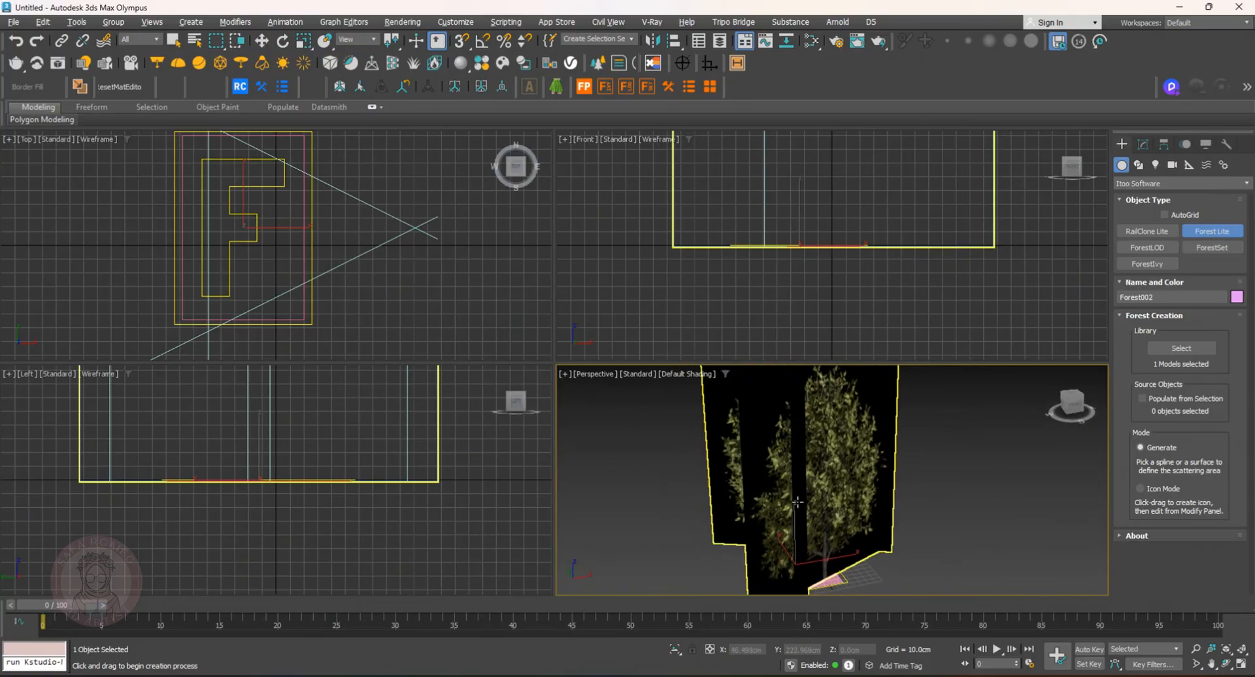
Pick Wild grass 09 from the 3D Flowers and grass library as the forest's geometry item
key("alt+w")
scroll(549, 428, "down", 5)
middle_click_drag(542, 425, 539, 457)
scroll(544, 463, "up", 2)
scroll(541, 465, "down", 2)
left_click(1202, 238)
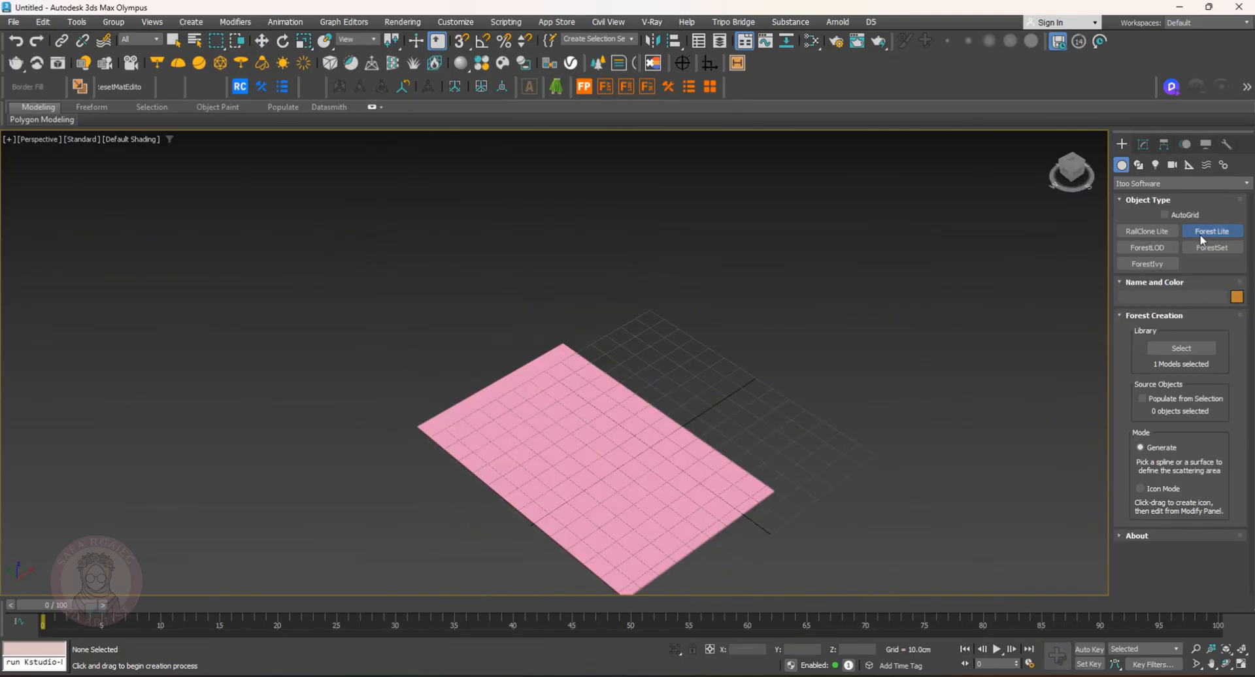
left_click(1181, 348)
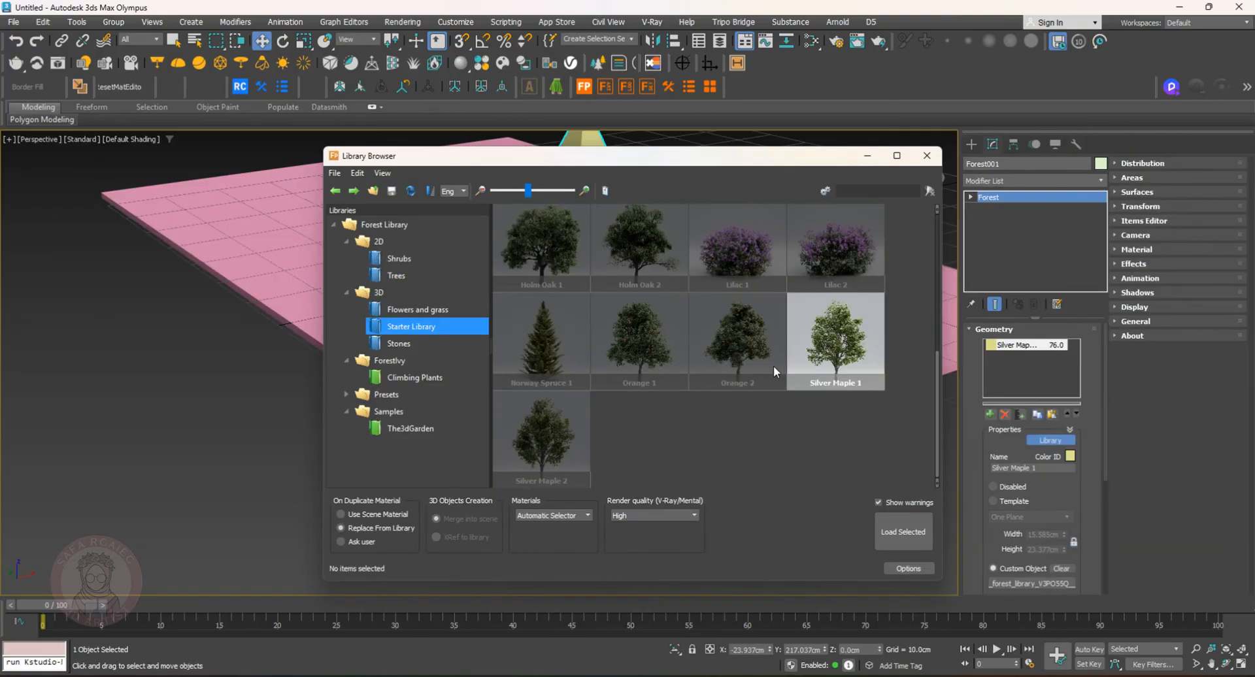
left_click(418, 310)
scroll(720, 374, "down", 5)
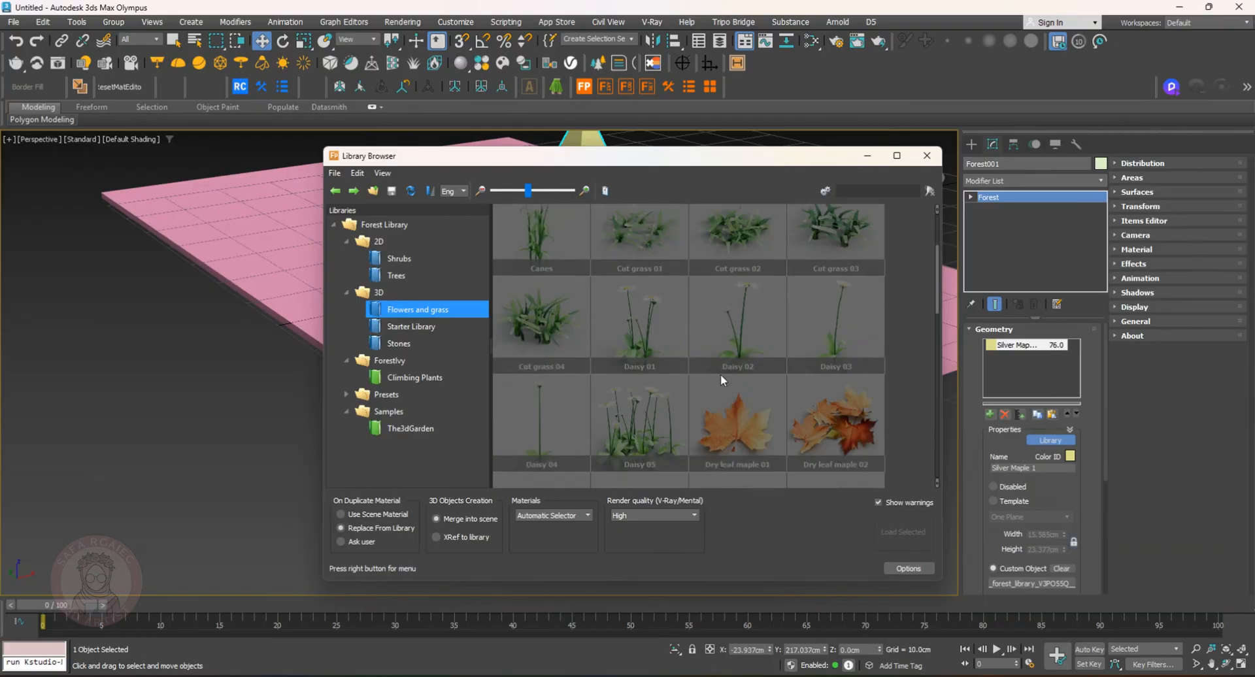
double_click(658, 444)
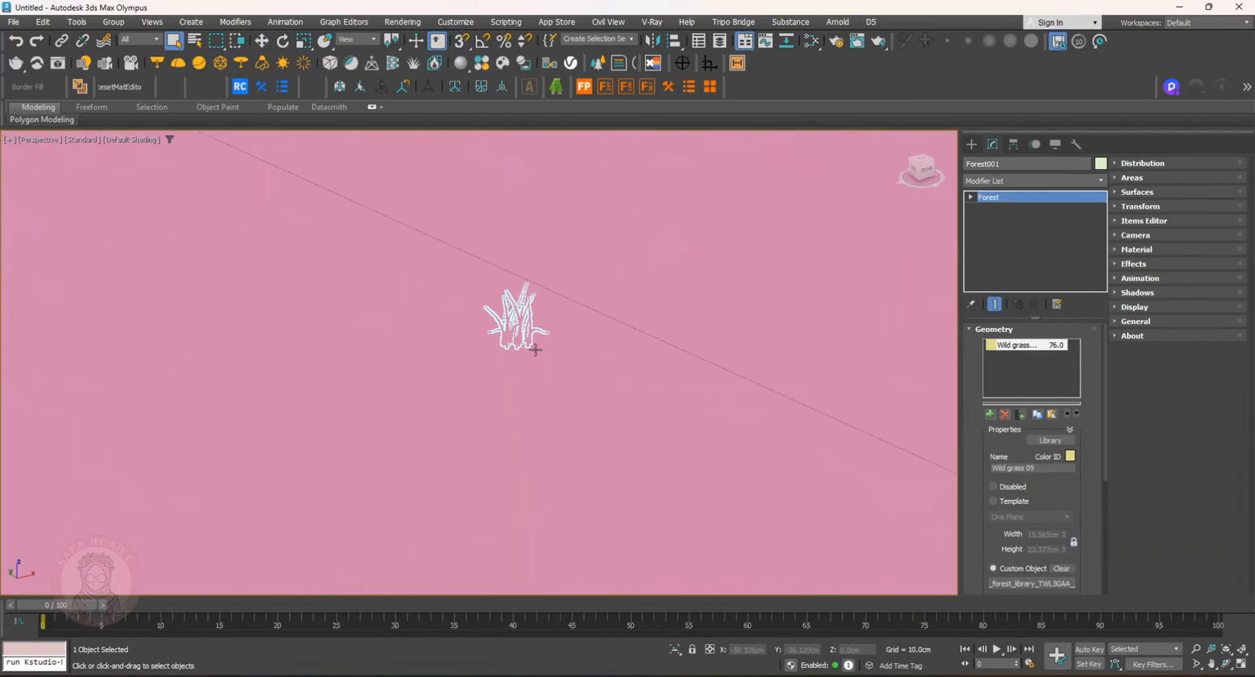
Increase the wild grass item's Global Scale in the forest geometry settings
scroll(536, 349, "down", 10)
scroll(1075, 543, "down", 10)
scroll(1073, 525, "up", 1)
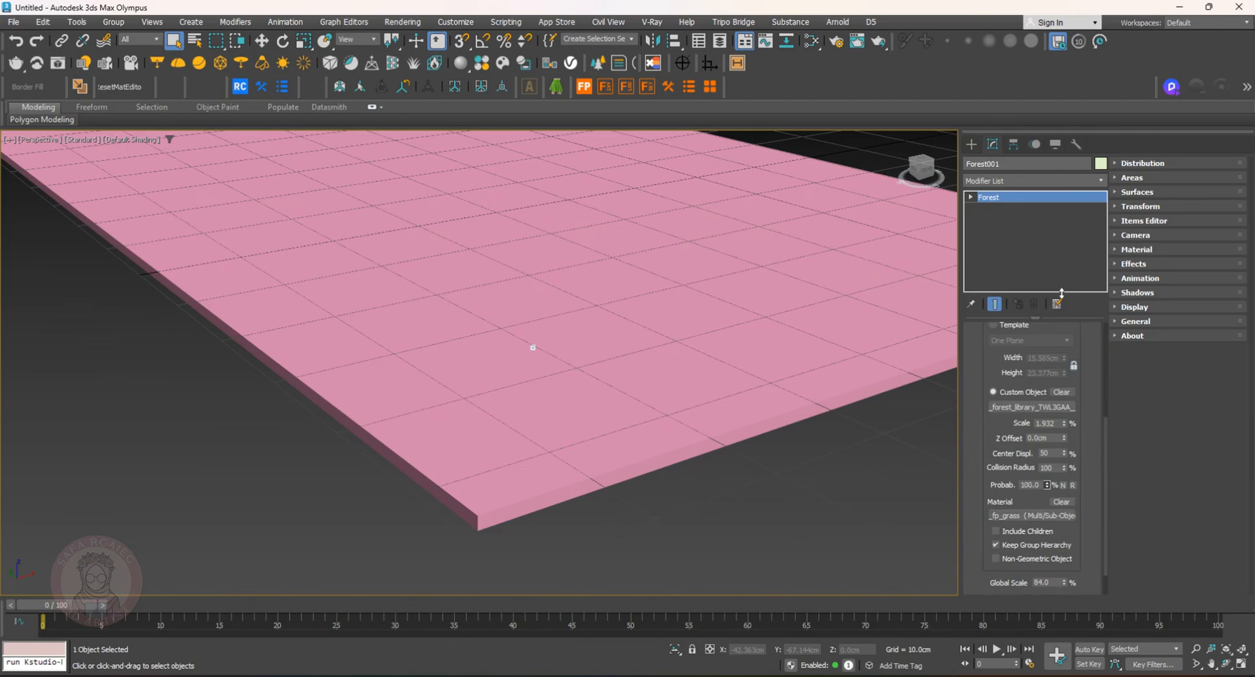
scroll(1072, 550, "down", 2)
left_click_drag(1058, 514, 782, 484)
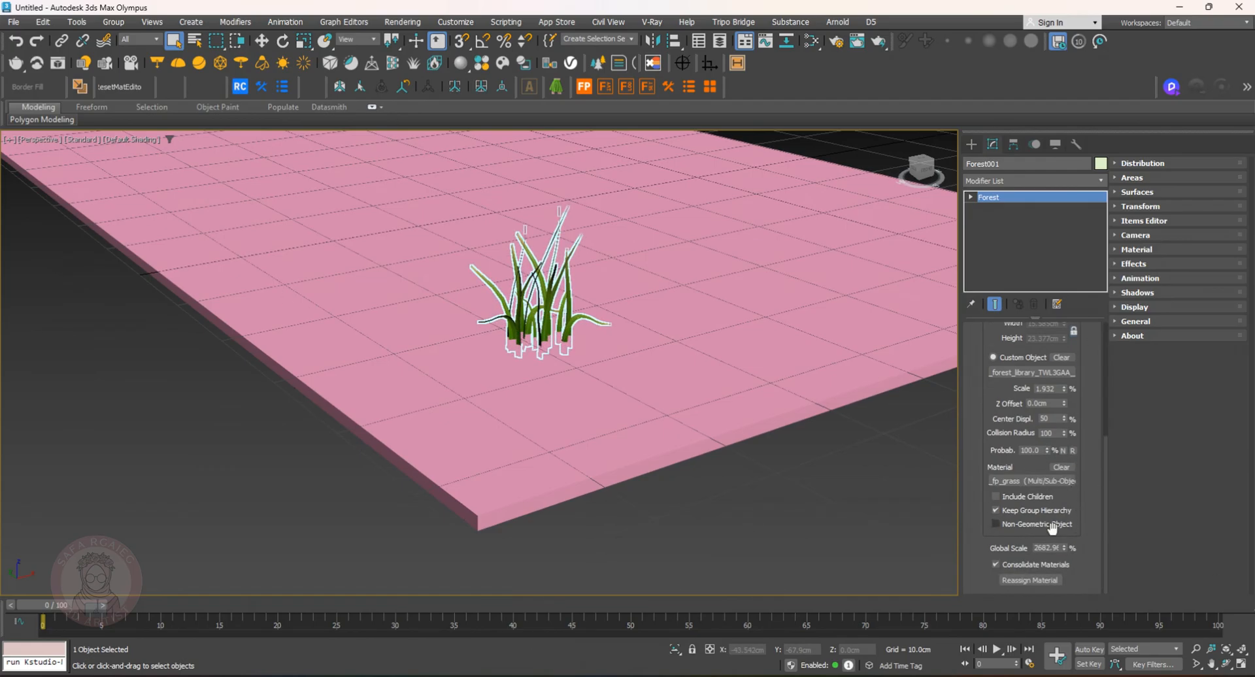
left_click_drag(1063, 547, 1064, 500)
scroll(654, 281, "down", 5)
middle_click_drag(605, 183, 553, 356)
middle_click_drag(553, 356, 575, 358, "alt")
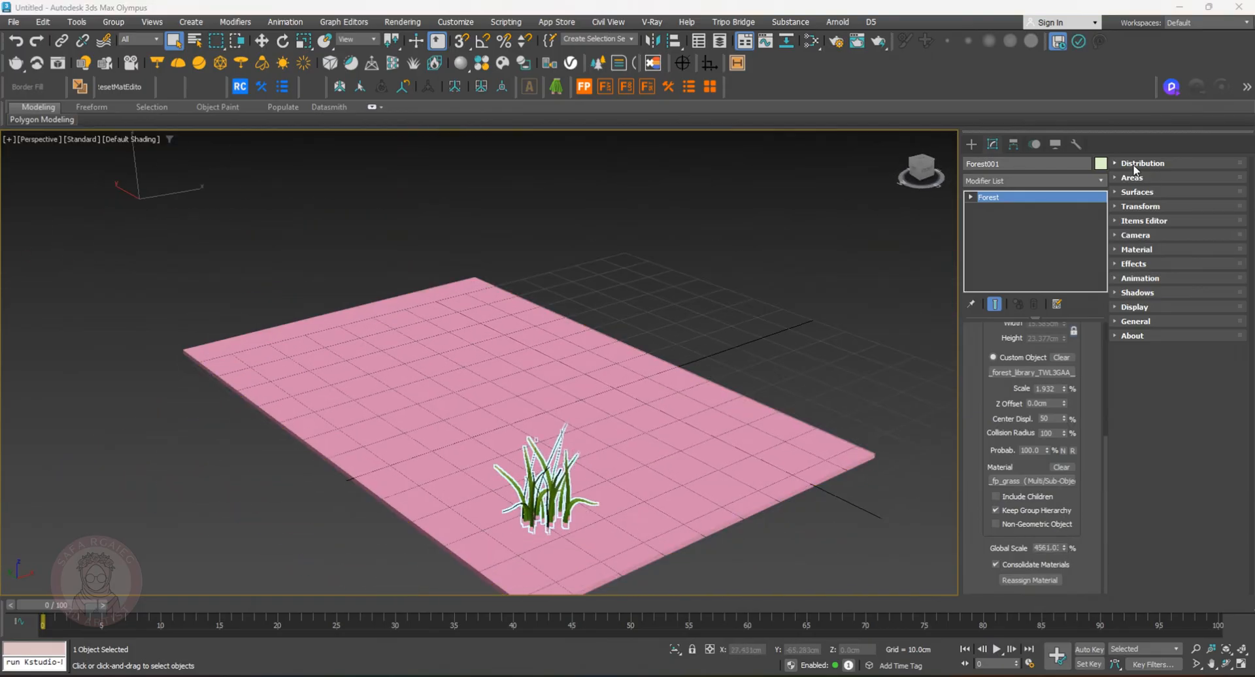
Open the Distribution rollout and set the density X units to about 708 cm
left_click(1115, 162)
left_click_drag(1123, 168, 1127, 335)
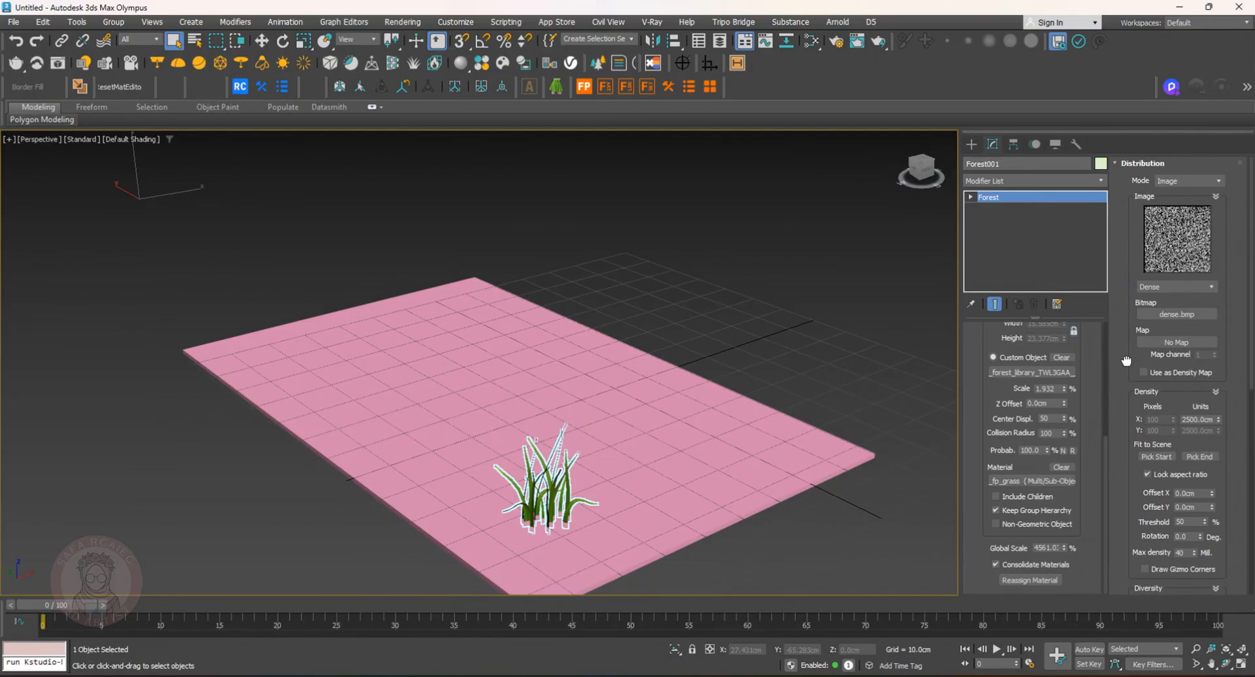
left_click_drag(1127, 361, 1131, 331)
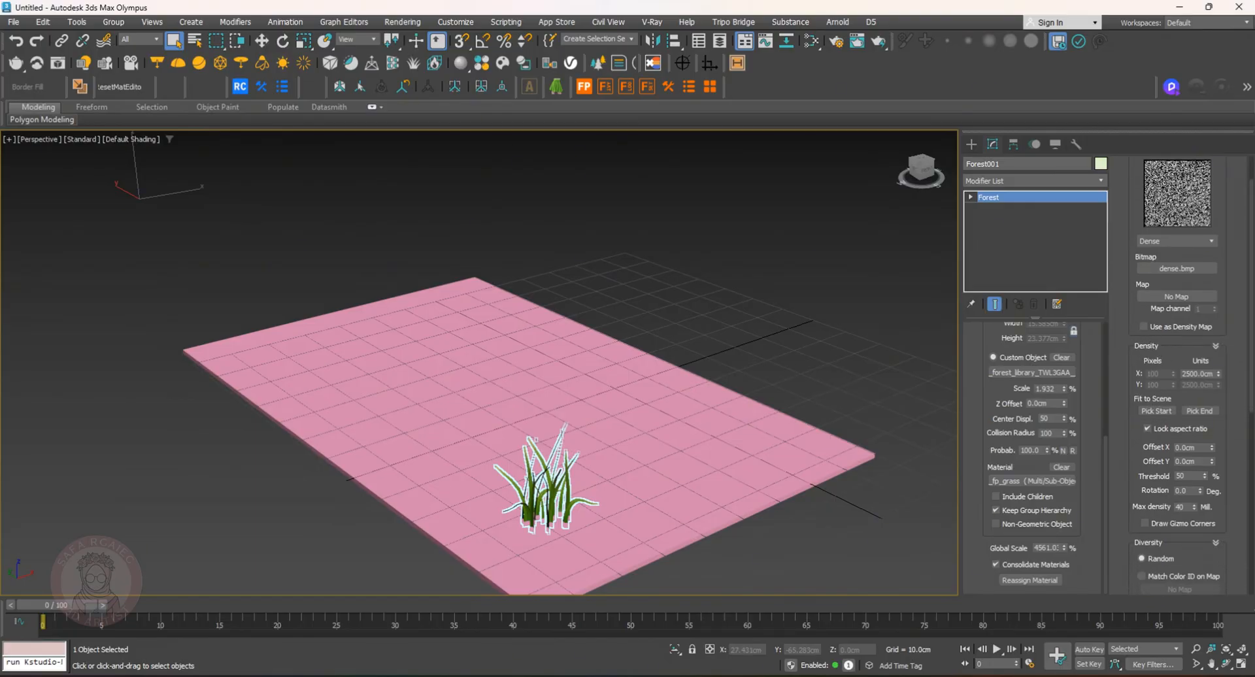
left_click_drag(1218, 376, 1235, 431)
mouse_move(726, 334)
middle_mouse_down("alt")
mouse_move(761, 392)
mouse_move(703, 318)
mouse_move(721, 311)
middle_mouse_up("alt")
left_click(818, 252)
middle_click_drag(818, 252, 734, 346, "alt")
left_click(735, 346)
mouse_move(777, 261)
middle_mouse_down("alt")
mouse_move(791, 253)
mouse_move(759, 269)
mouse_move(784, 284)
middle_mouse_up("alt")
left_click(758, 341)
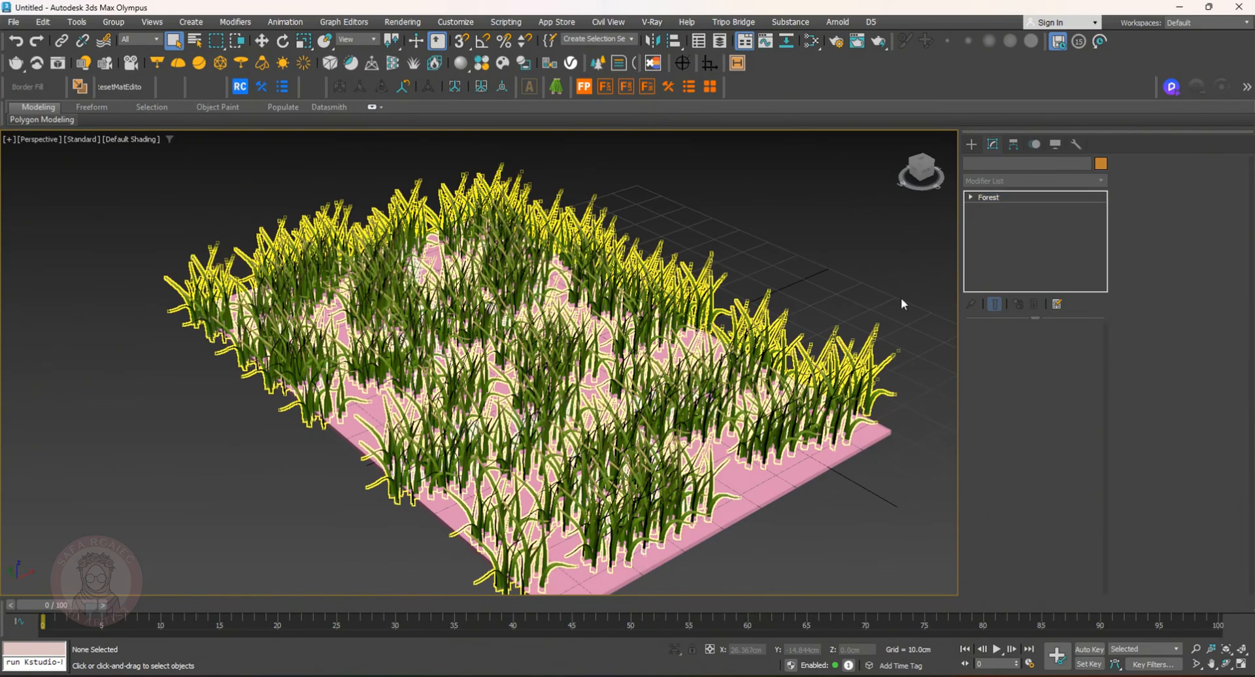
left_click(879, 309)
left_click_drag(1221, 416, 25, 344)
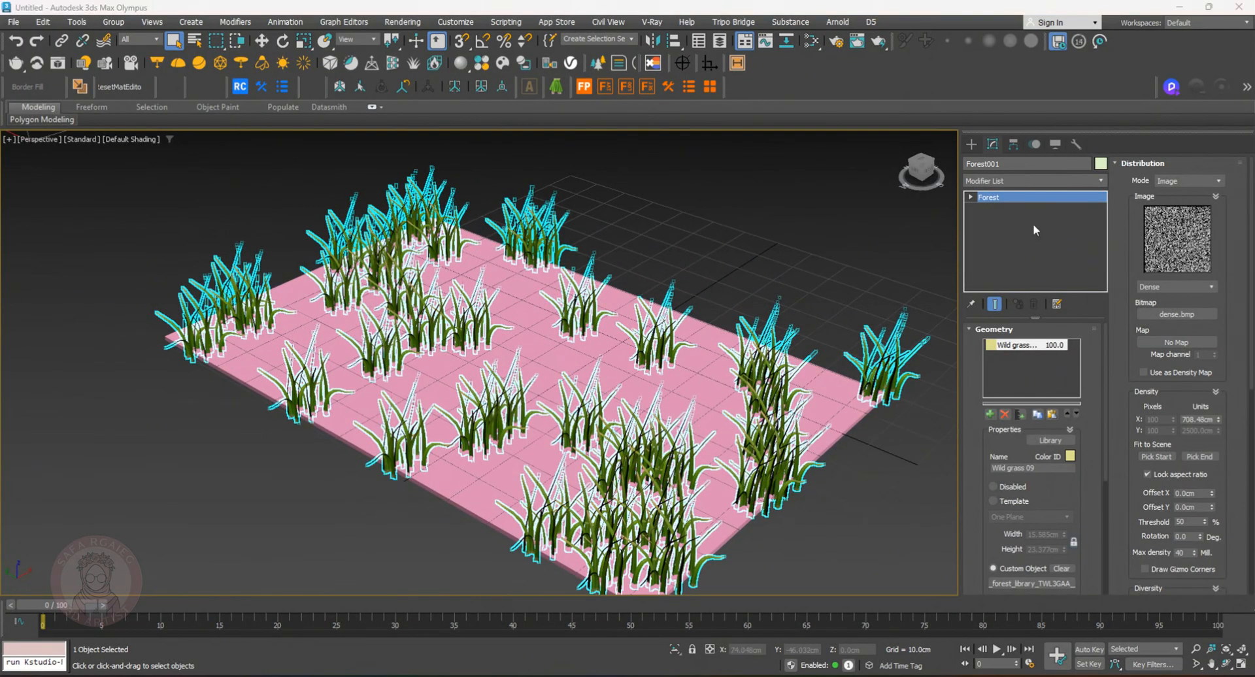
Start a new Forest Lite object and open its library browser to choose an item
left_click(703, 390)
left_click(972, 145)
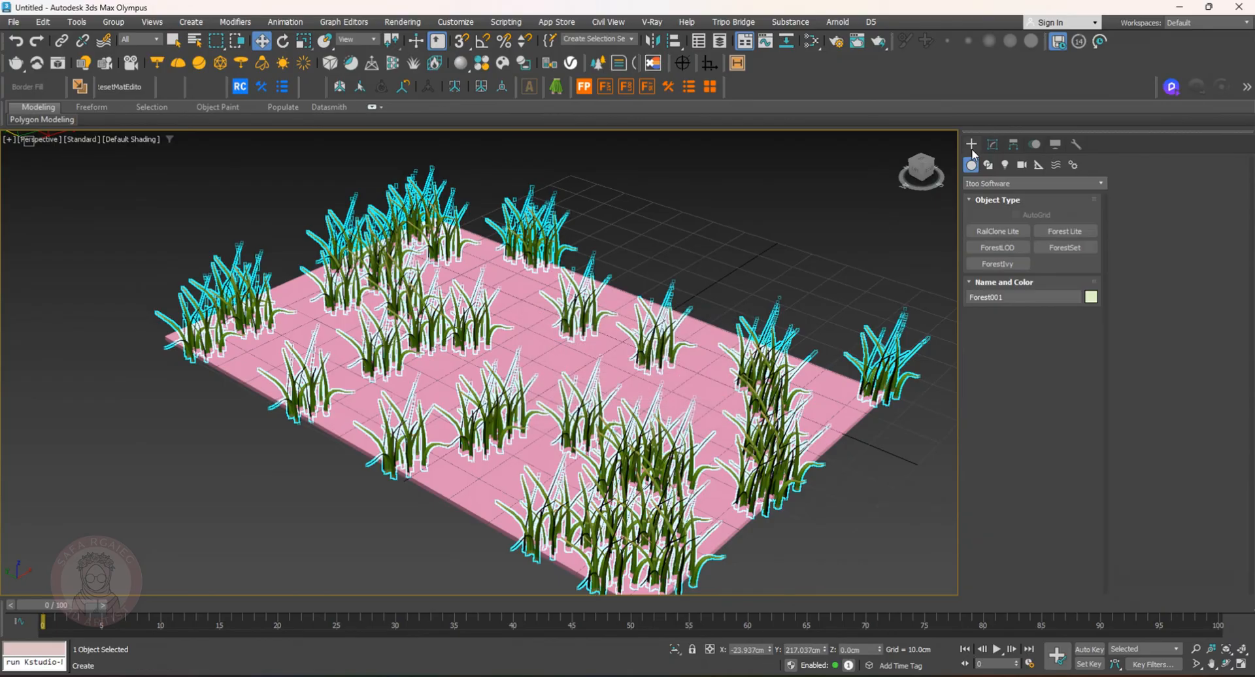
left_click(997, 247)
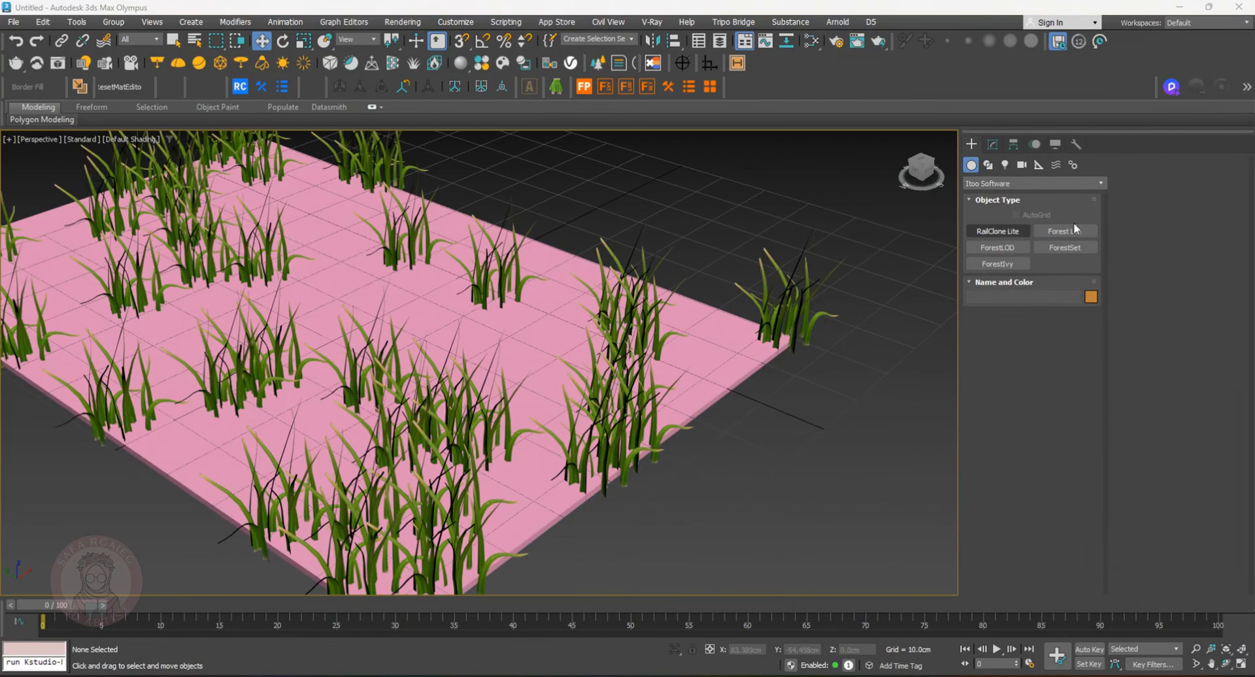
left_click(1084, 230)
left_click(1032, 349)
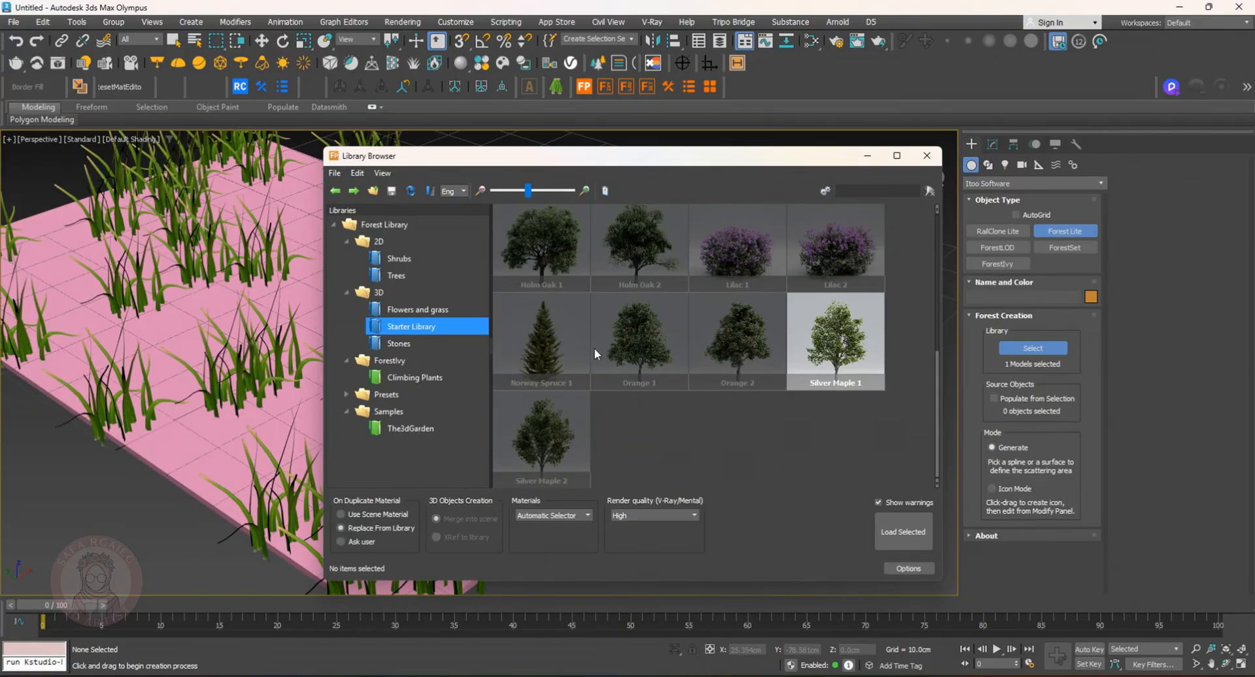
Browse the Forest Library, place a Forest Lite object with the Allamanda shrub, then delete it
scroll(589, 348, "up", 10)
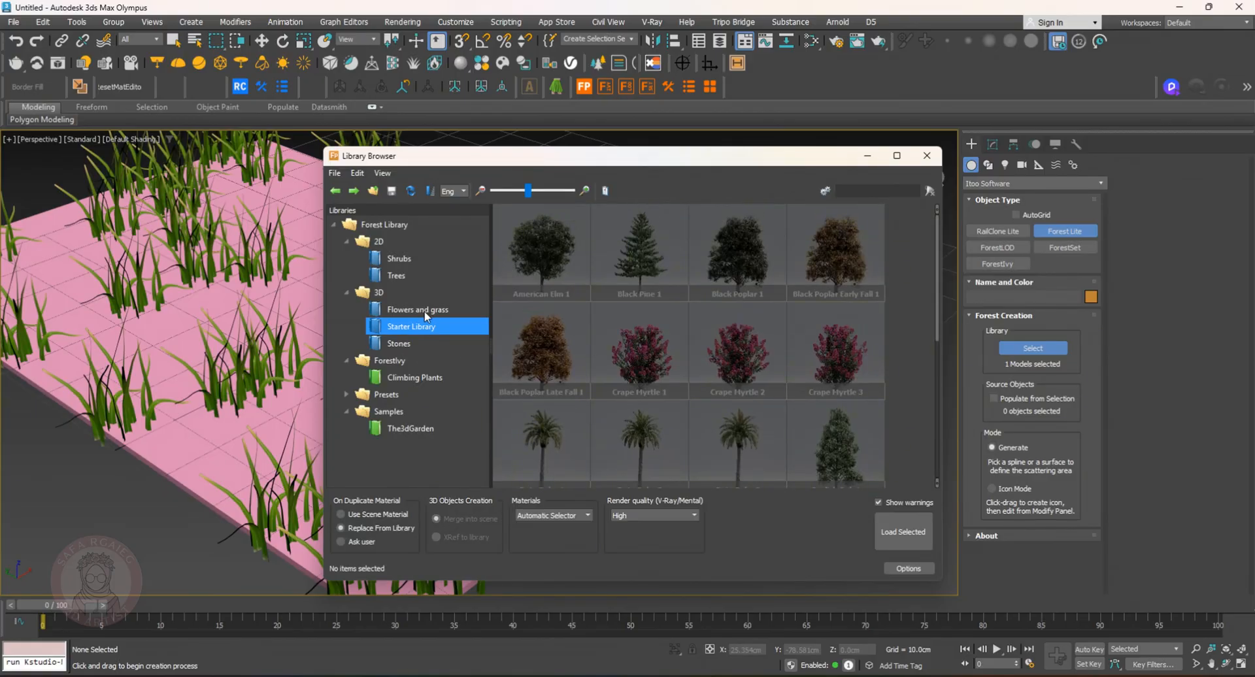
left_click(425, 311)
scroll(647, 380, "down", 5)
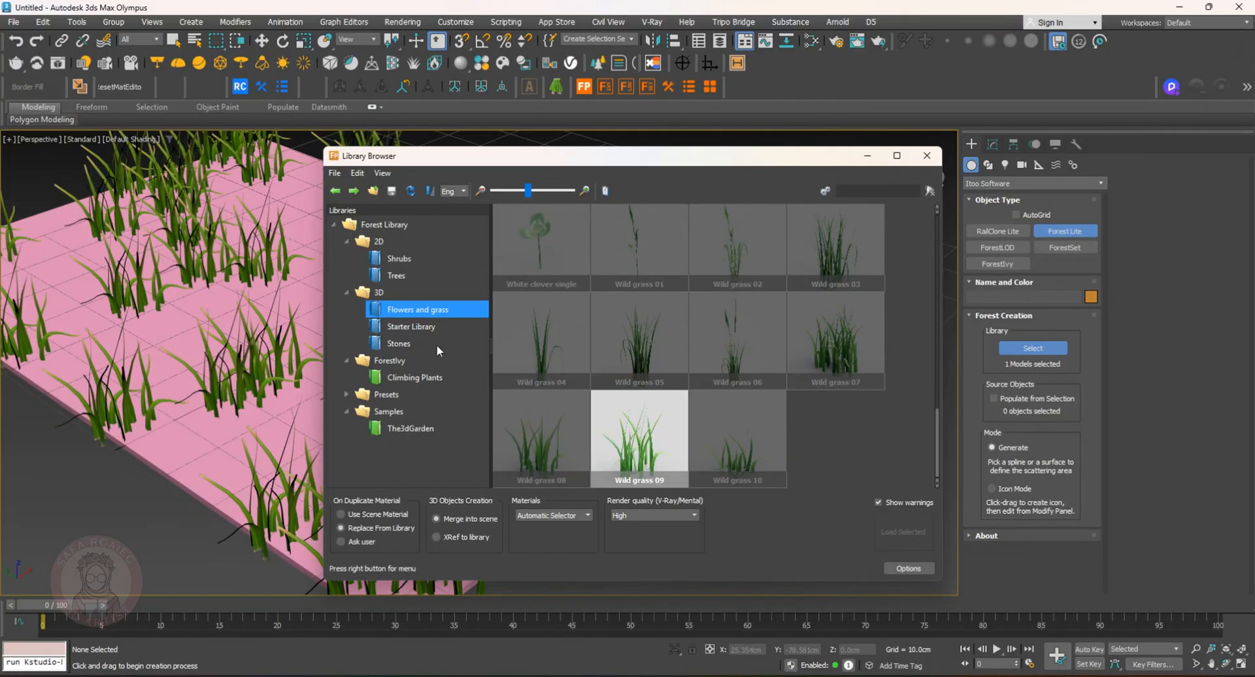
left_click(399, 343)
left_click(420, 378)
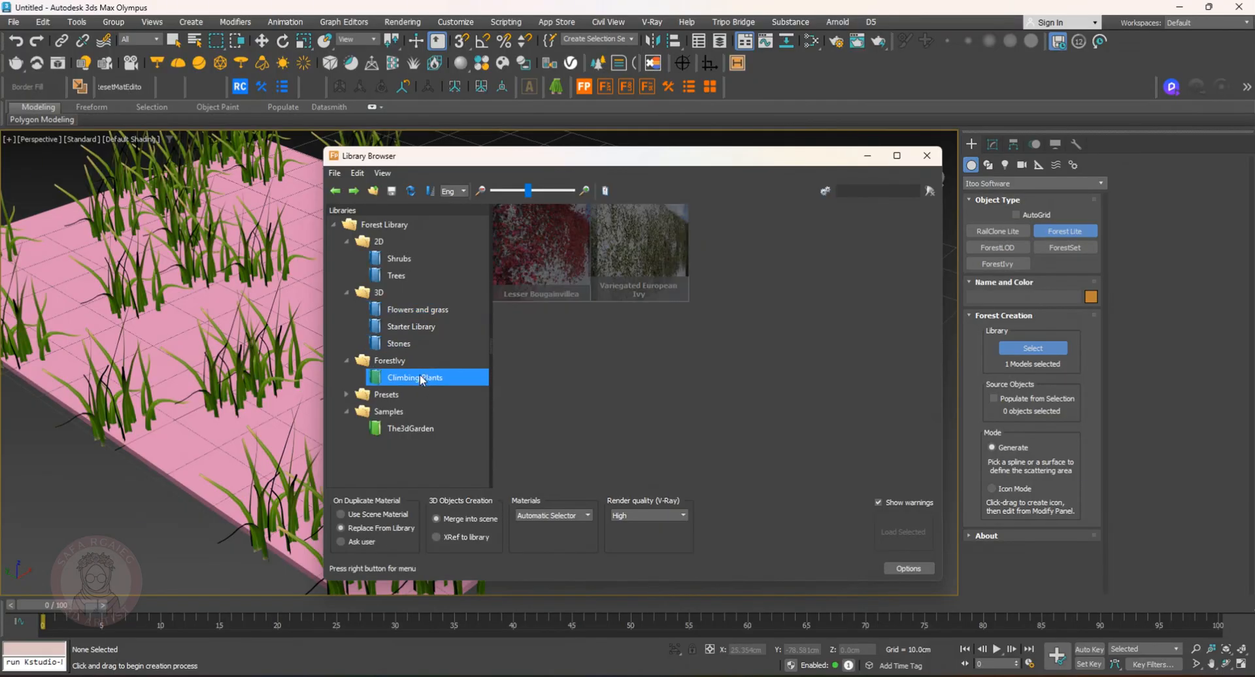
left_click(400, 259)
double_click(531, 255)
left_click(513, 348)
scroll(513, 348, "down", 6)
middle_click_drag(513, 348, 505, 424, "alt")
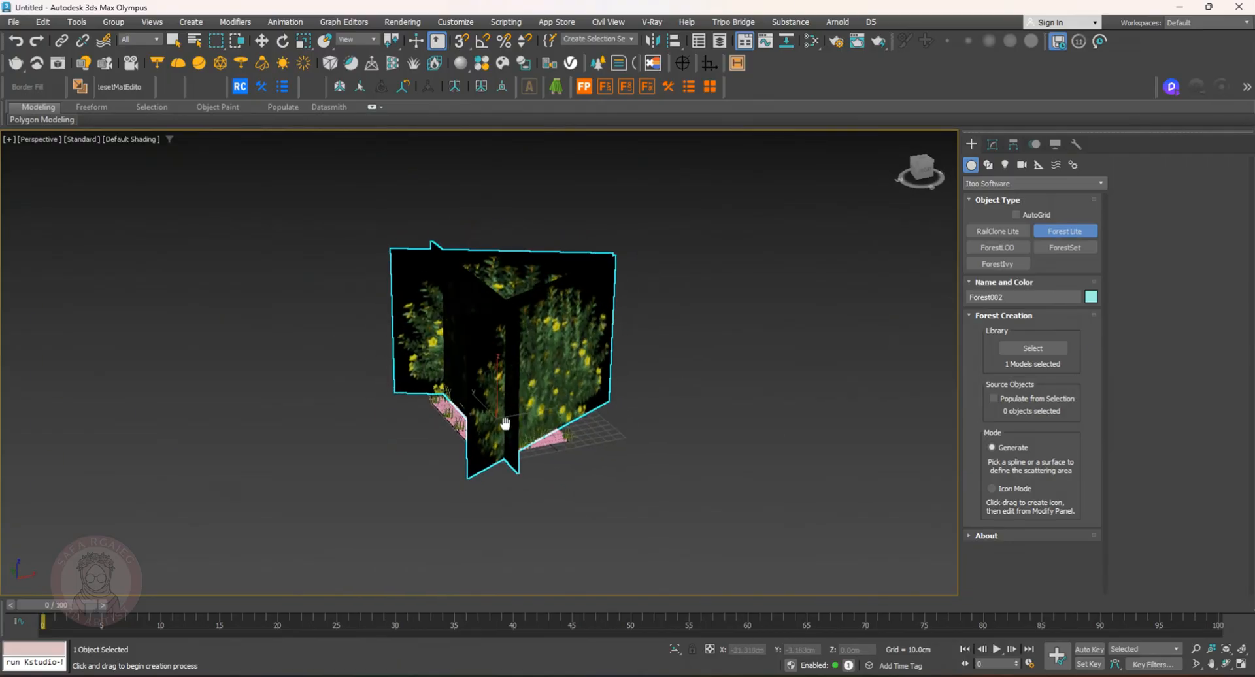
key("Delete")
Load the Common grass 01 (large) lawn preset and scatter it over the rectangle as a new forest
left_click(1033, 348)
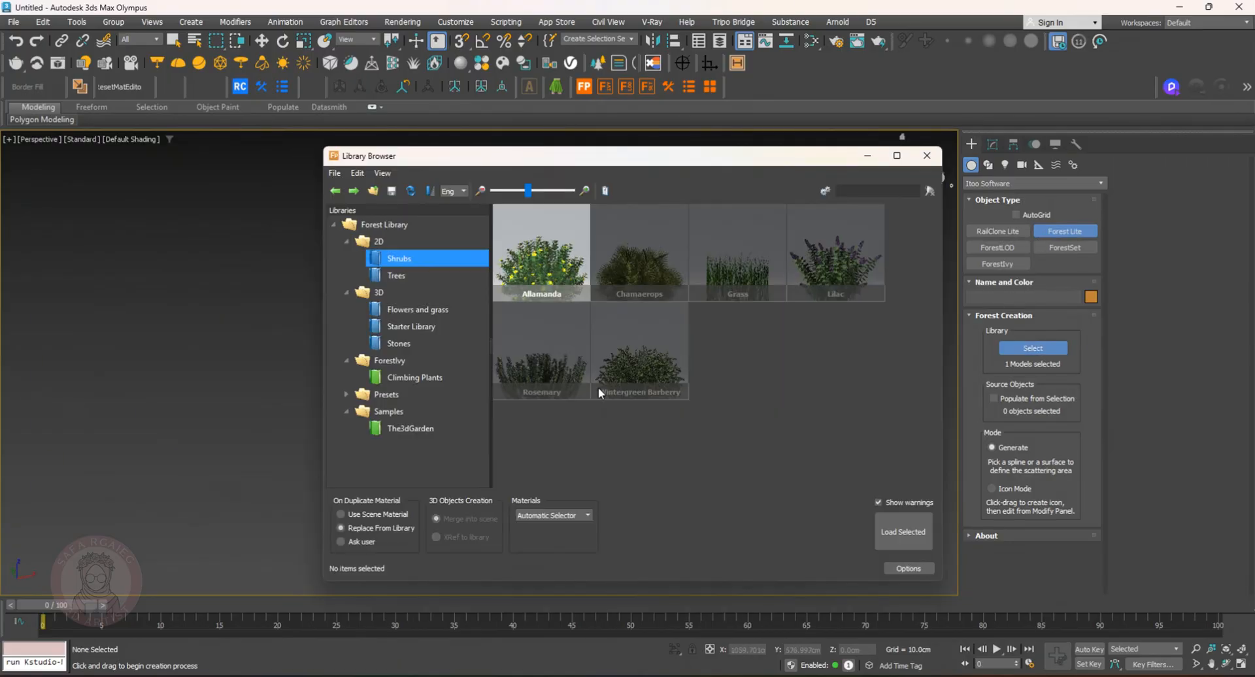
left_click(395, 277)
left_click(395, 377)
left_click(391, 395)
left_click(639, 254)
double_click(647, 260)
left_click(639, 251)
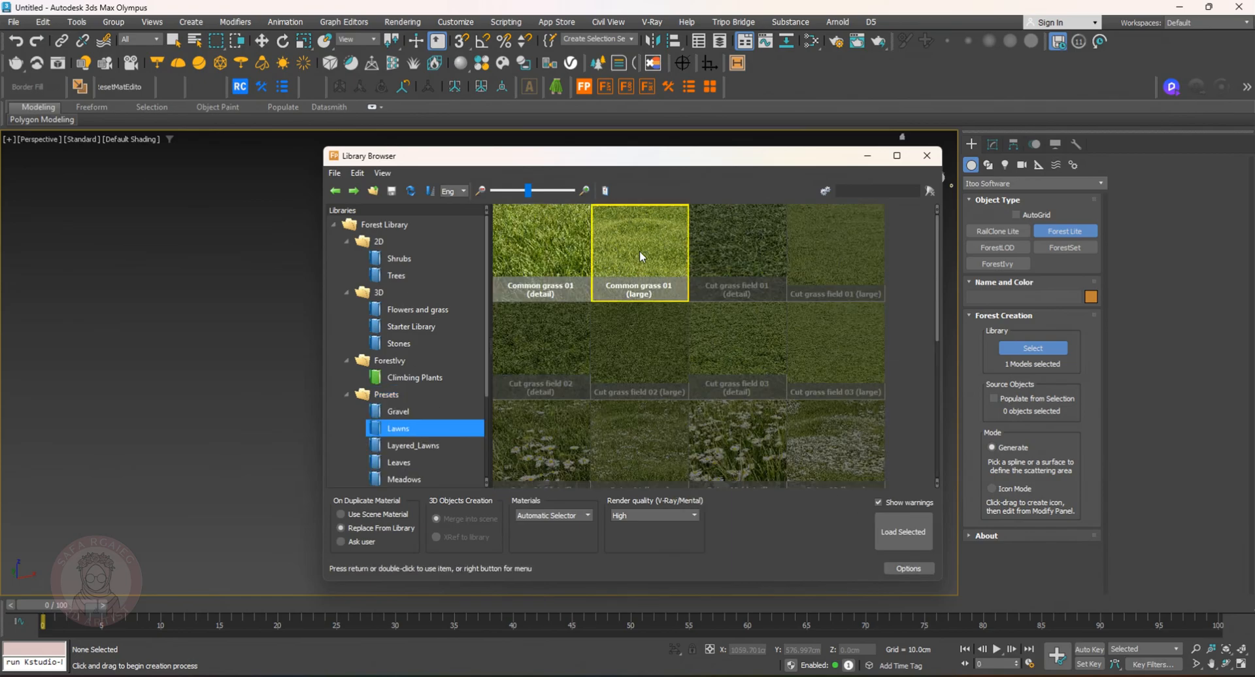
left_click(903, 532)
key("z")
left_click(465, 438)
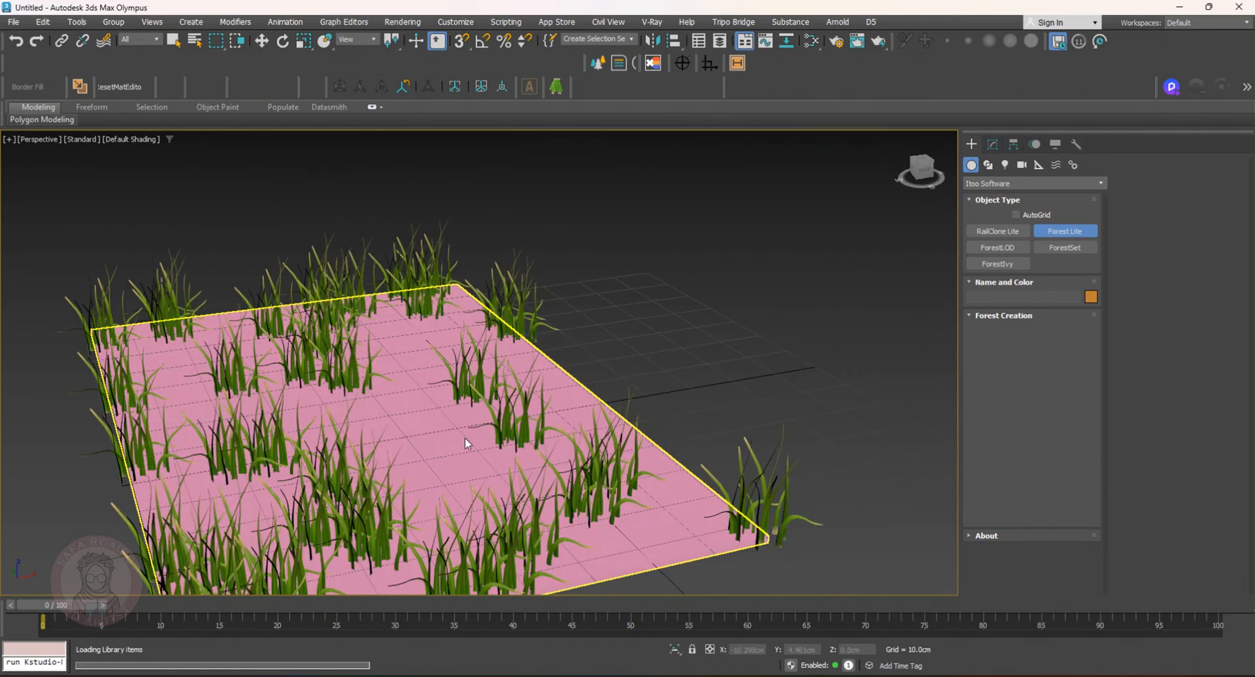
middle_click_drag(508, 440, 589, 402)
left_click(697, 296)
middle_click_drag(697, 296, 644, 376, "alt")
left_click(587, 314)
left_click(997, 146)
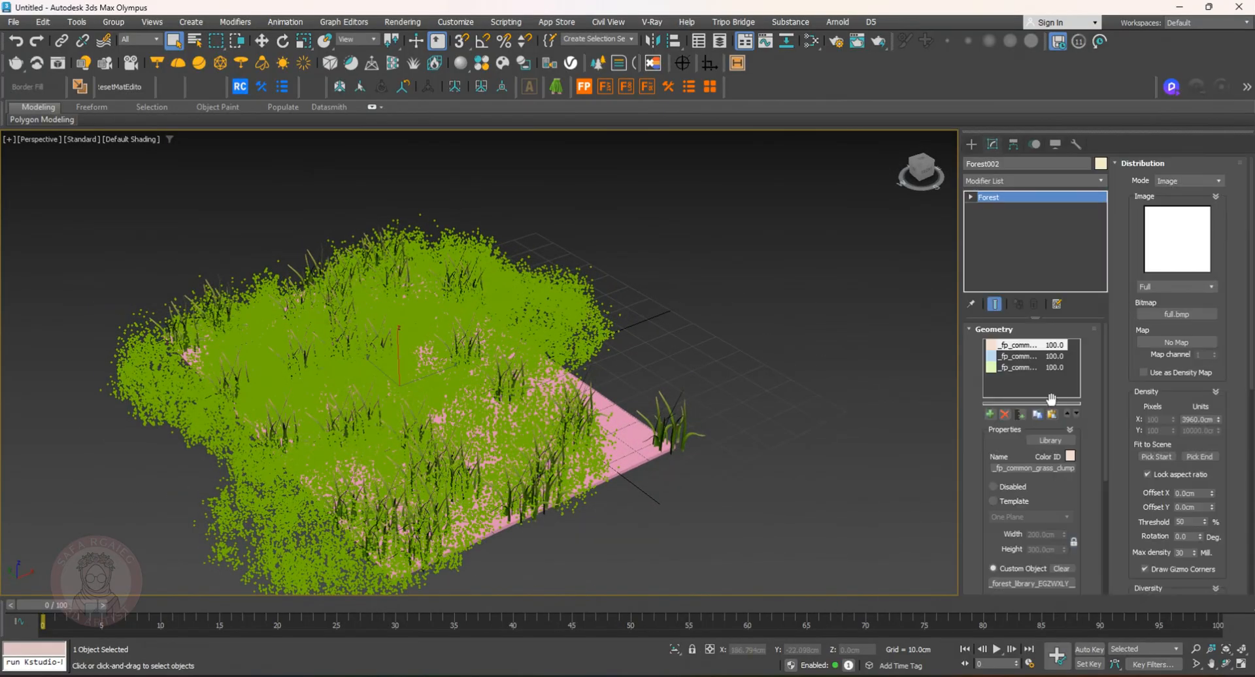
Set the grass forest's distribution image to Patches 1
left_click(1197, 289)
left_click(1160, 307)
middle_click_drag(495, 357, 408, 370, "alt")
key("w")
left_click_drag(426, 358, 516, 327)
left_click(1168, 287)
left_click(1166, 322)
middle_click_drag(631, 371, 546, 361, "alt")
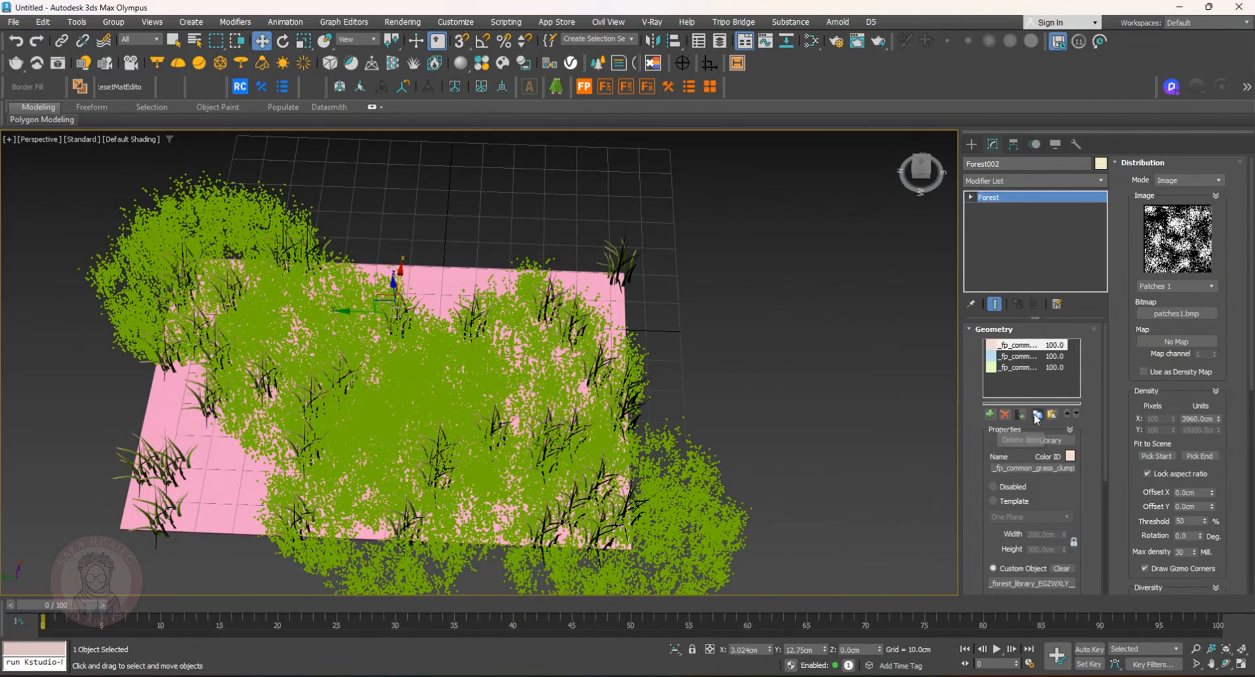
Switch the first grass item to Template mode using a One Plane template
left_click(994, 500)
left_click(1004, 517)
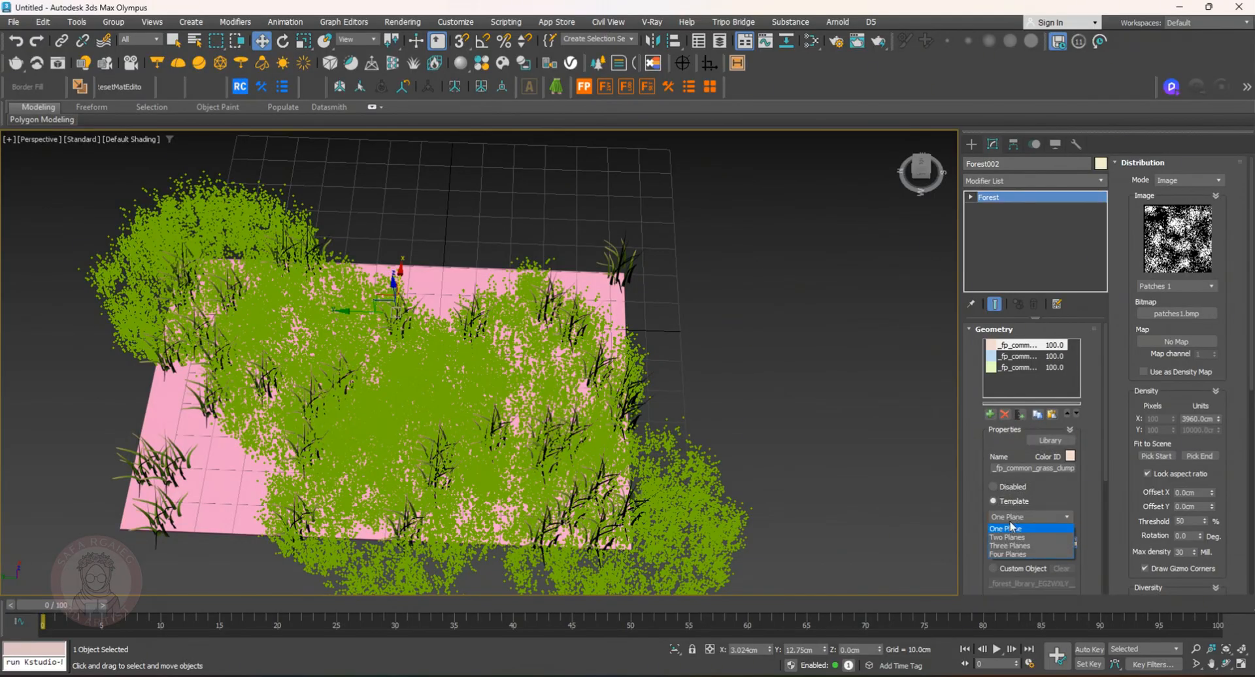
left_click(1004, 522)
left_click(1003, 518)
left_click(1005, 530)
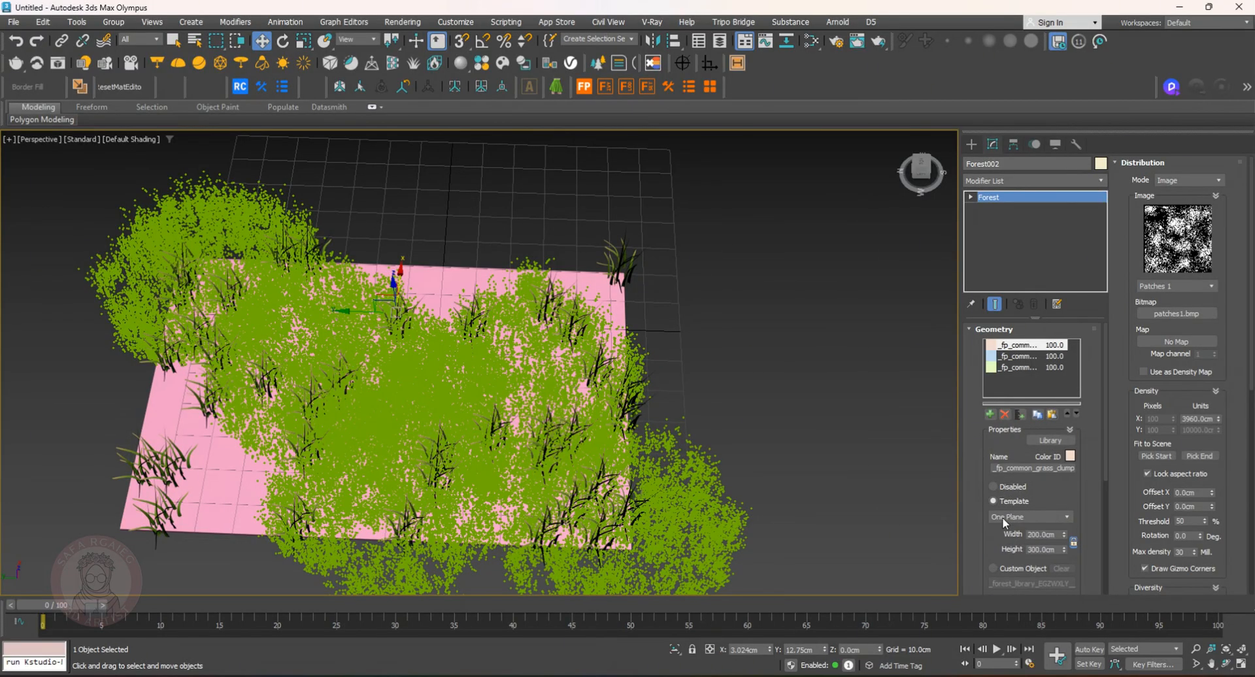
scroll(1046, 457, "down", 3)
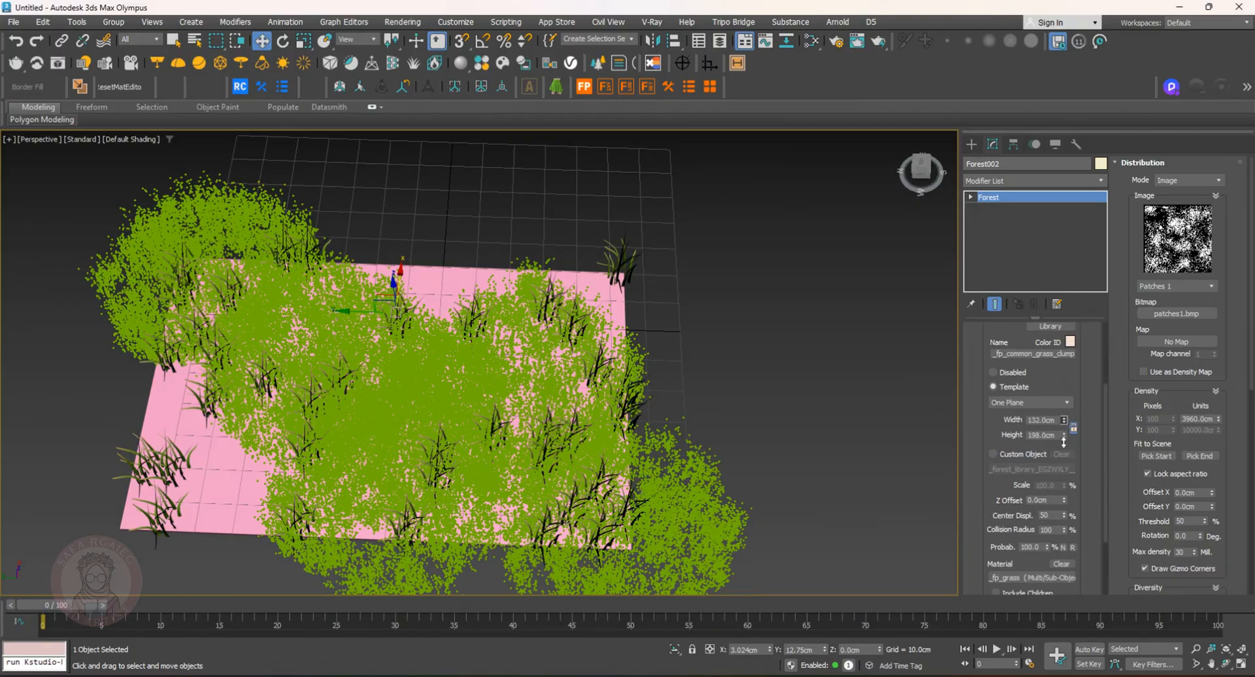
mouse_move(1220, 422)
left_mouse_down()
mouse_move(1220, 458)
mouse_move(1219, 429)
left_mouse_up()
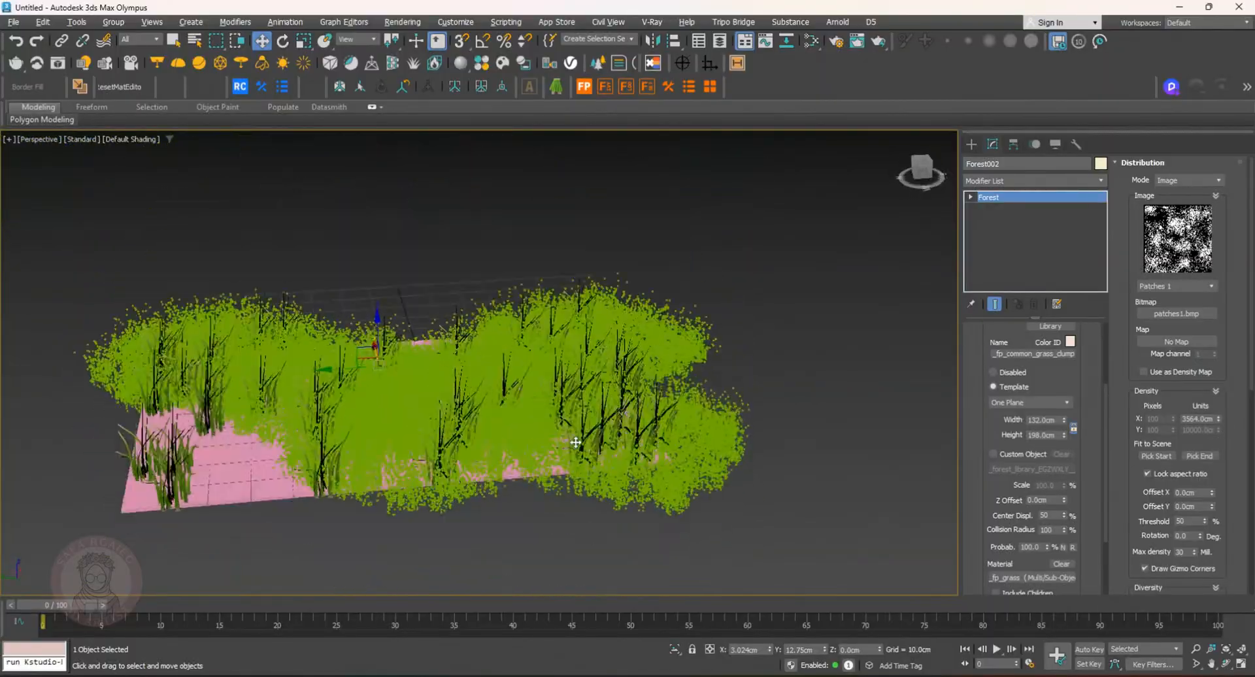
Try the Sine and Patches 5 distribution images for the grass forest
left_click(1201, 315)
double_click(389, 358)
middle_click_drag(536, 340, 576, 340, "alt")
left_click(1177, 314)
double_click(190, 126)
middle_click_drag(326, 443, 330, 497, "alt")
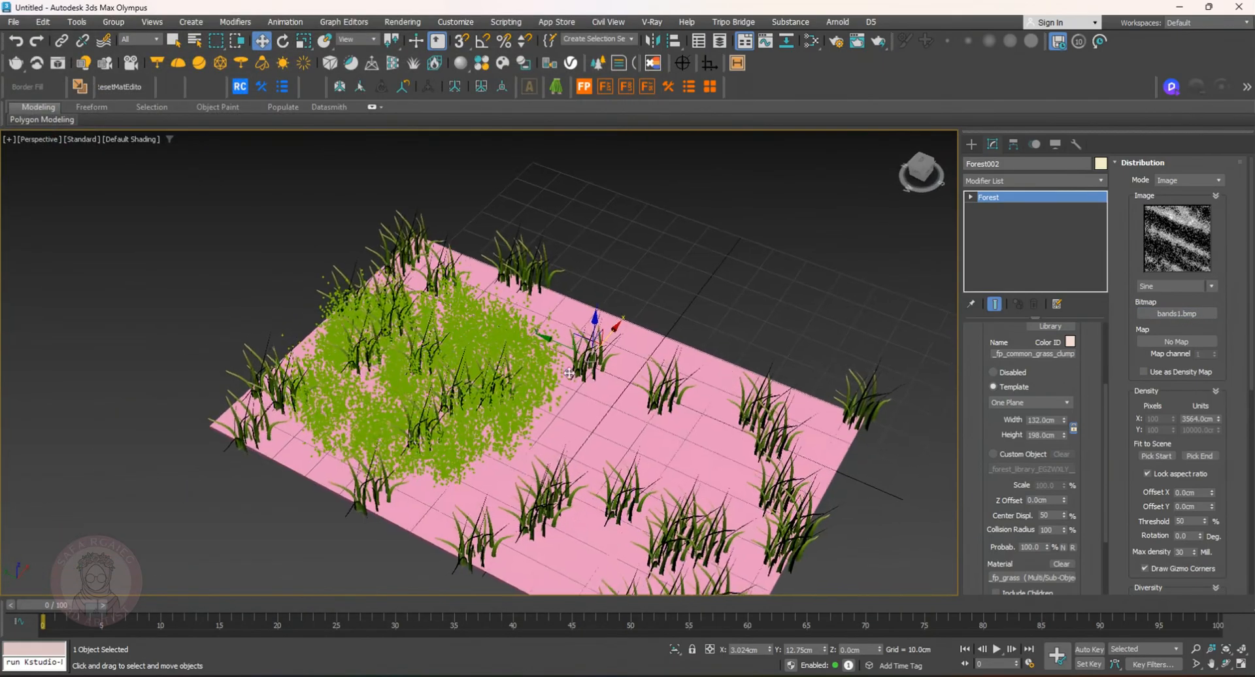
left_click(1177, 314)
double_click(118, 407)
left_click(1174, 286)
left_click(1175, 323)
left_click(1174, 285)
left_click(1170, 356)
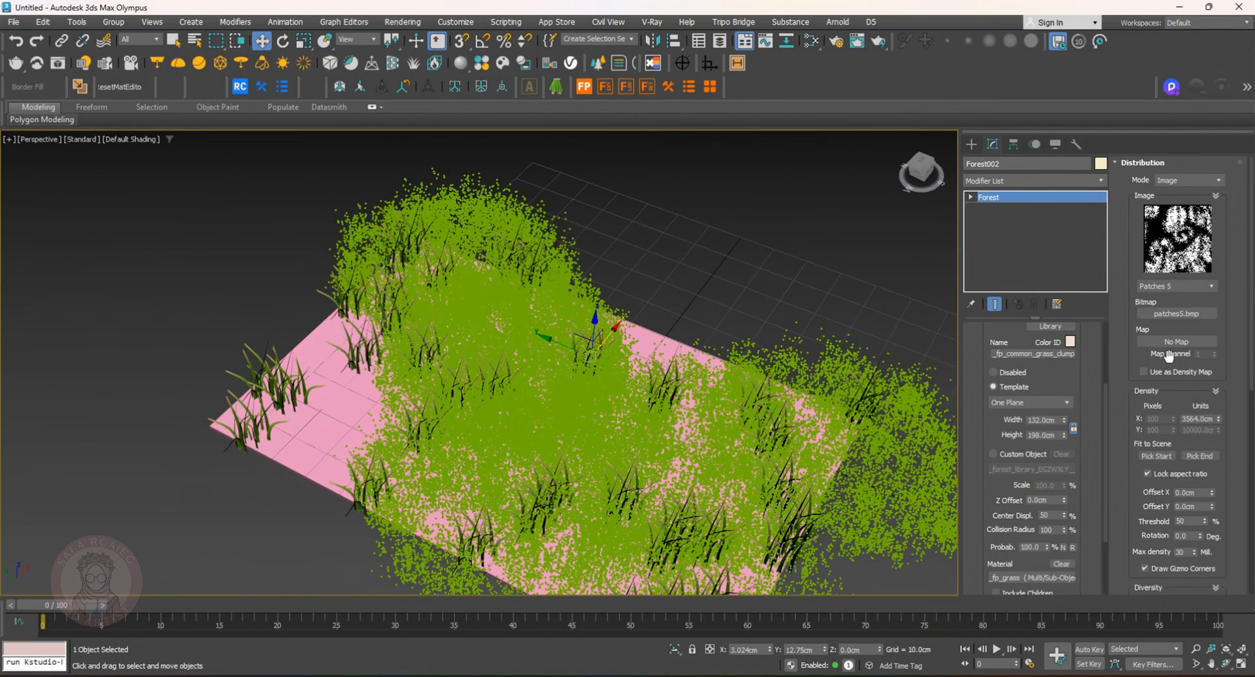
Step through further distribution images, ending on Streaks 4
key("Down")
key("Down")
key("Down")
key("Down")
key("Down")
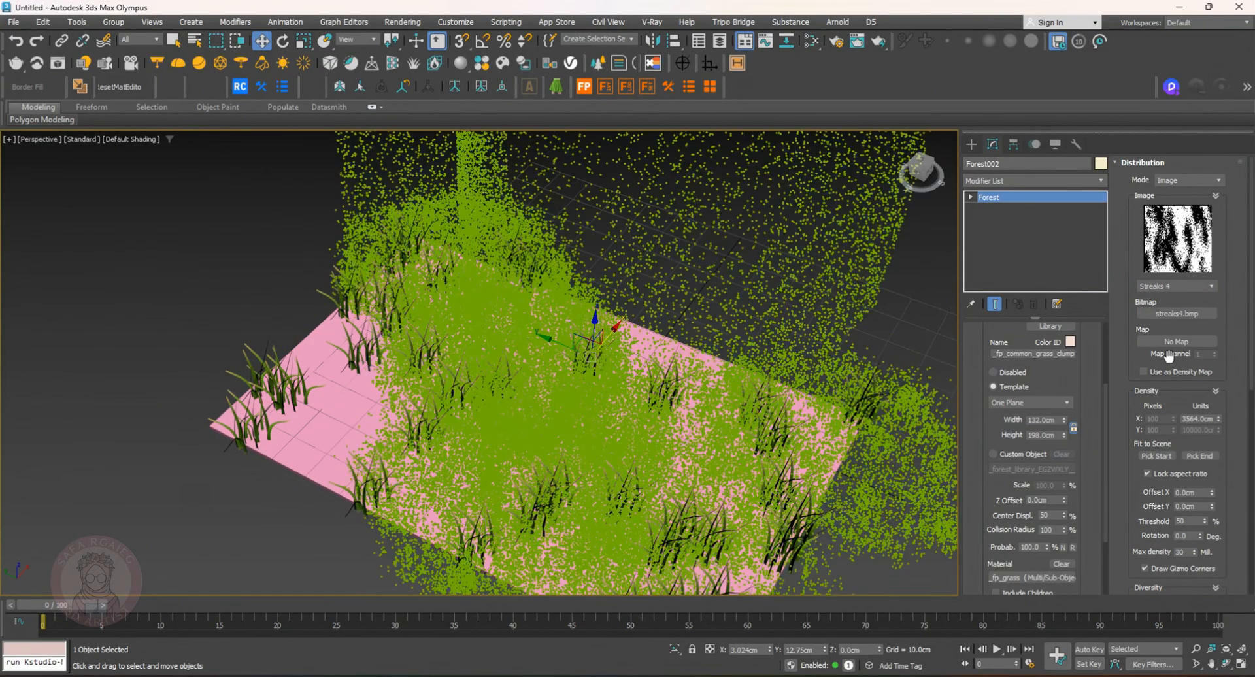
key("Down")
key("Down")
key("Down")
key("Down")
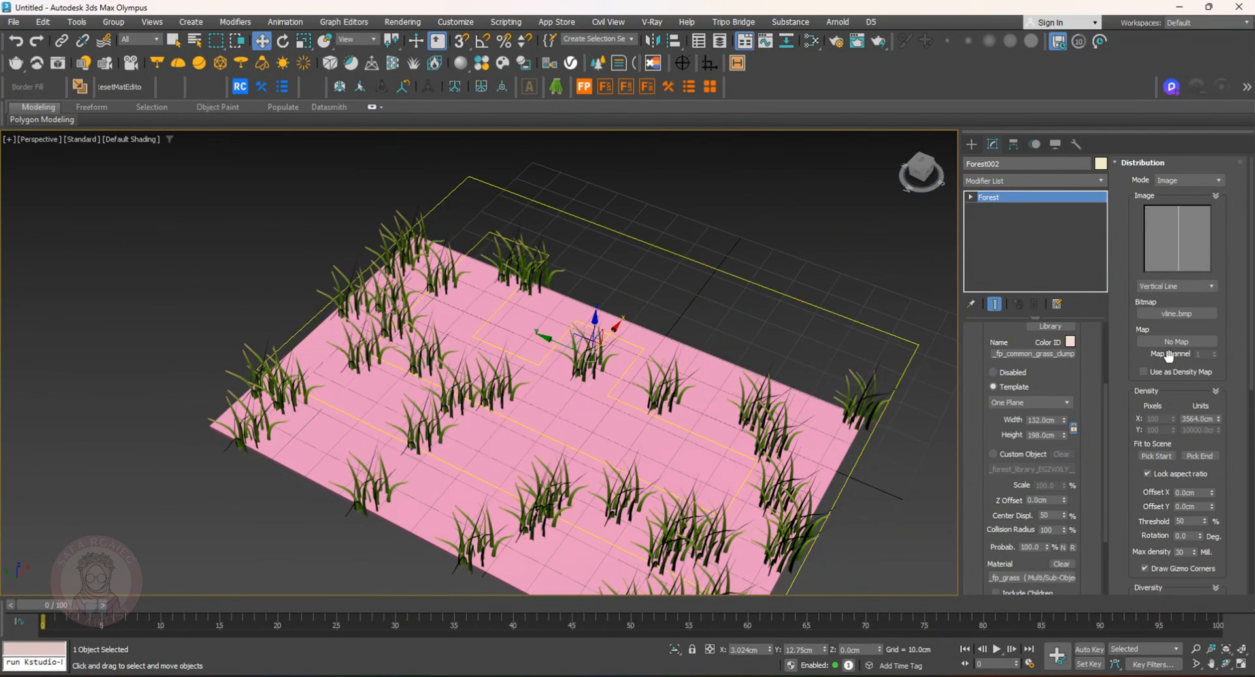
key("Down")
key("Down")
key("Down")
key("Down")
key("Down")
key("Down")
key("Down")
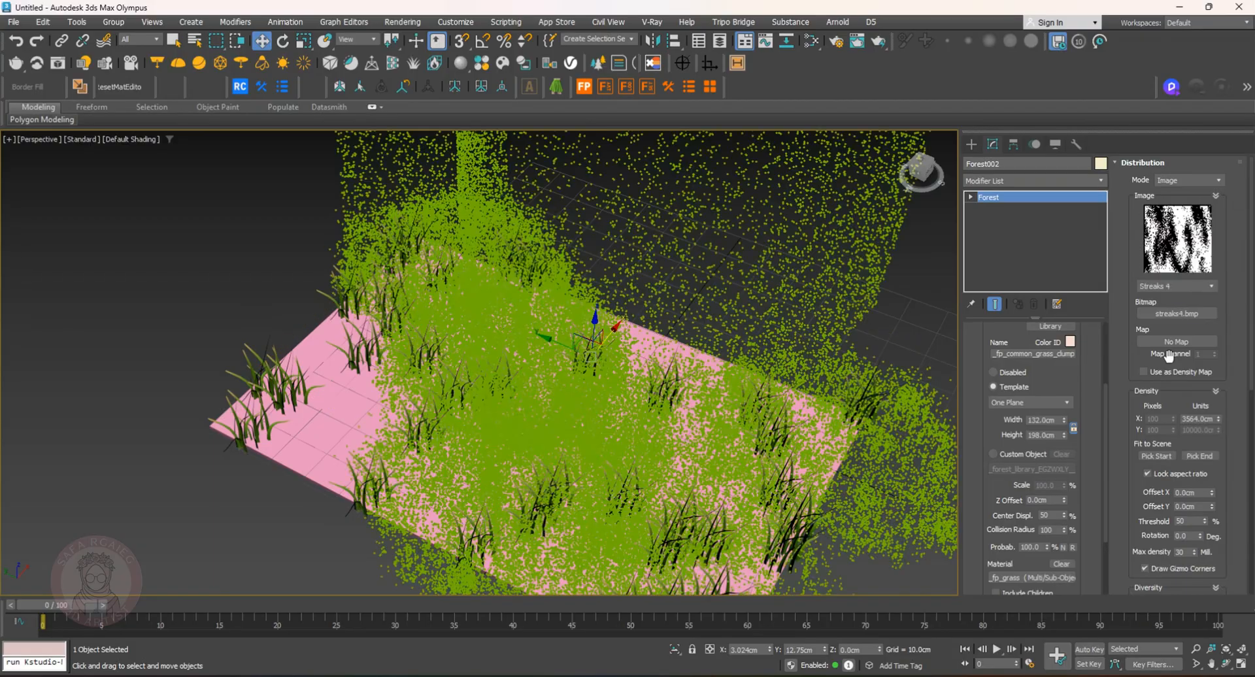
Isolate the rectangle and delete the common grass forest object
middle_click_drag(679, 376, 587, 360, "alt")
left_click(733, 427, "ctrl")
key("alt+q")
middle_click_drag(652, 412, 710, 358, "alt")
left_click(693, 311)
middle_click_drag(691, 311, 784, 291)
left_click(836, 431)
left_click(839, 478)
key("Delete")
left_click_drag(615, 361, 588, 372)
Create a Forest Lite object on the rectangle using the Unkempt Lawn AIO 2 (large) layered lawn preset
left_click(971, 145)
left_click(1059, 230)
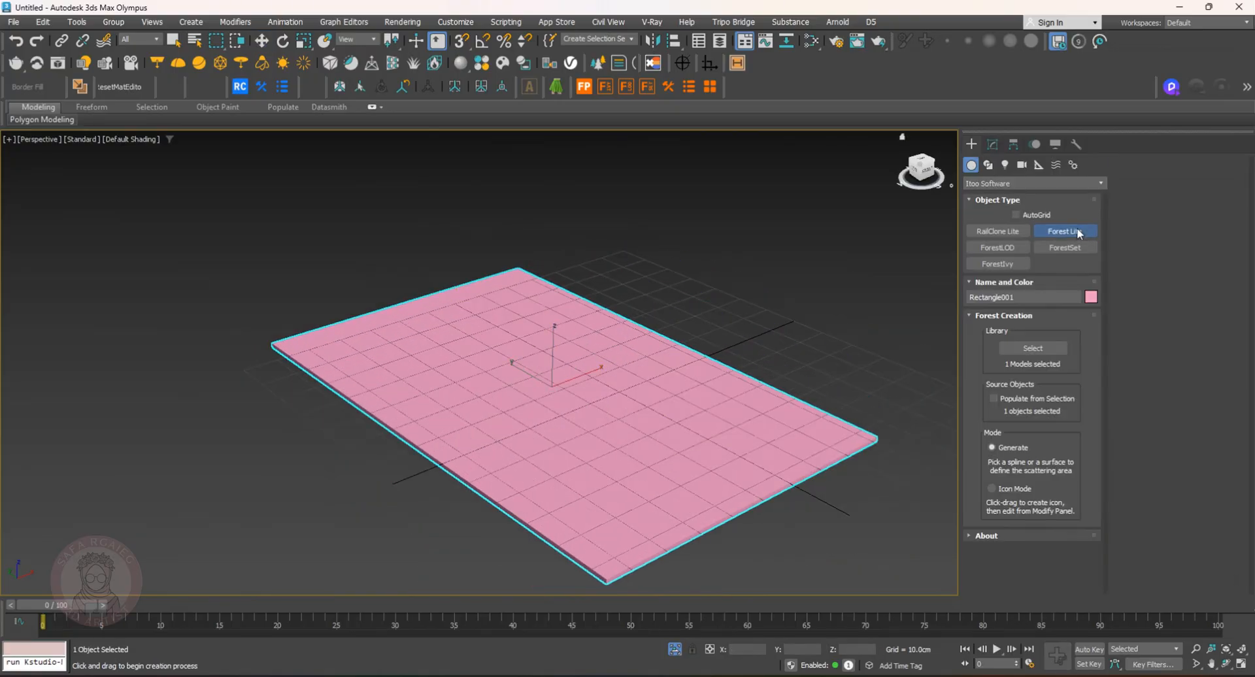
left_click(1033, 347)
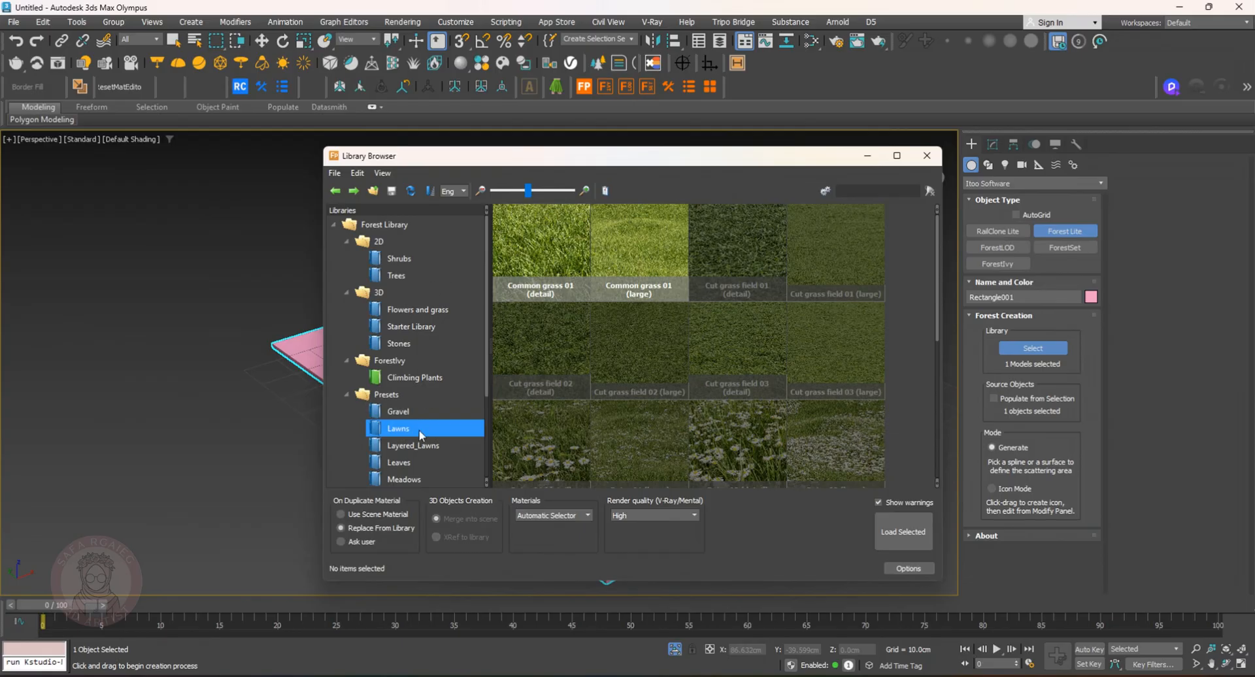
left_click(422, 446)
scroll(686, 330, "down", 3)
double_click(837, 315)
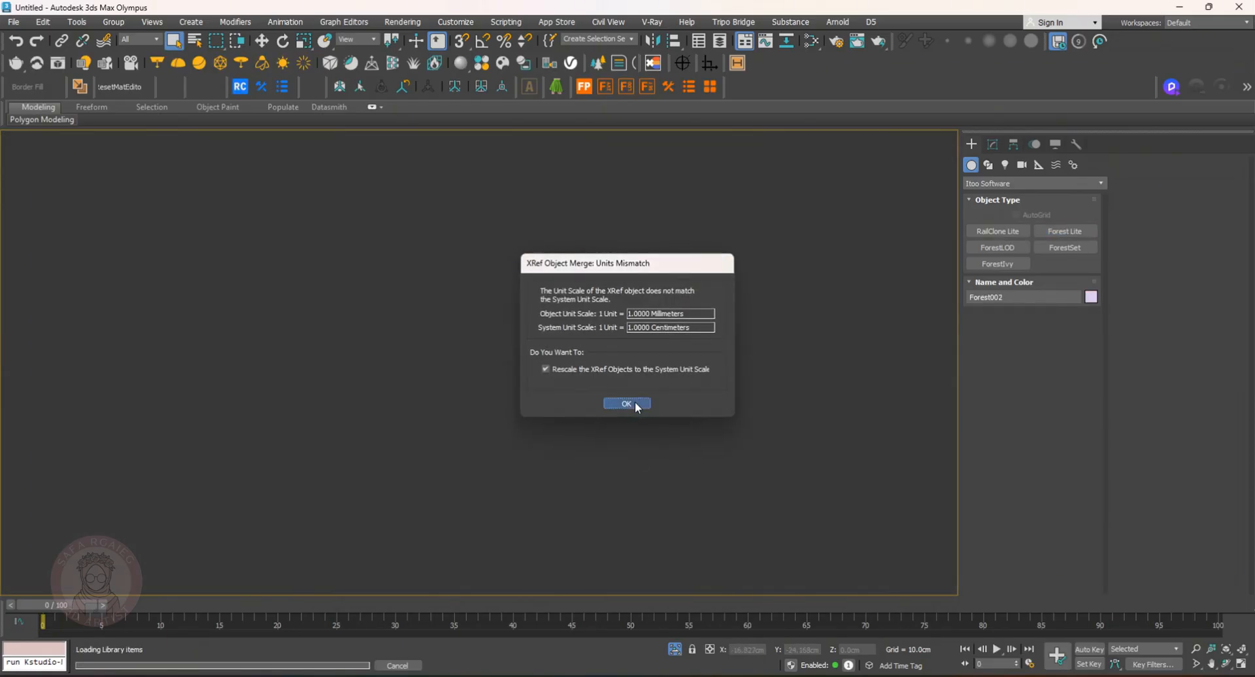
left_click(626, 405)
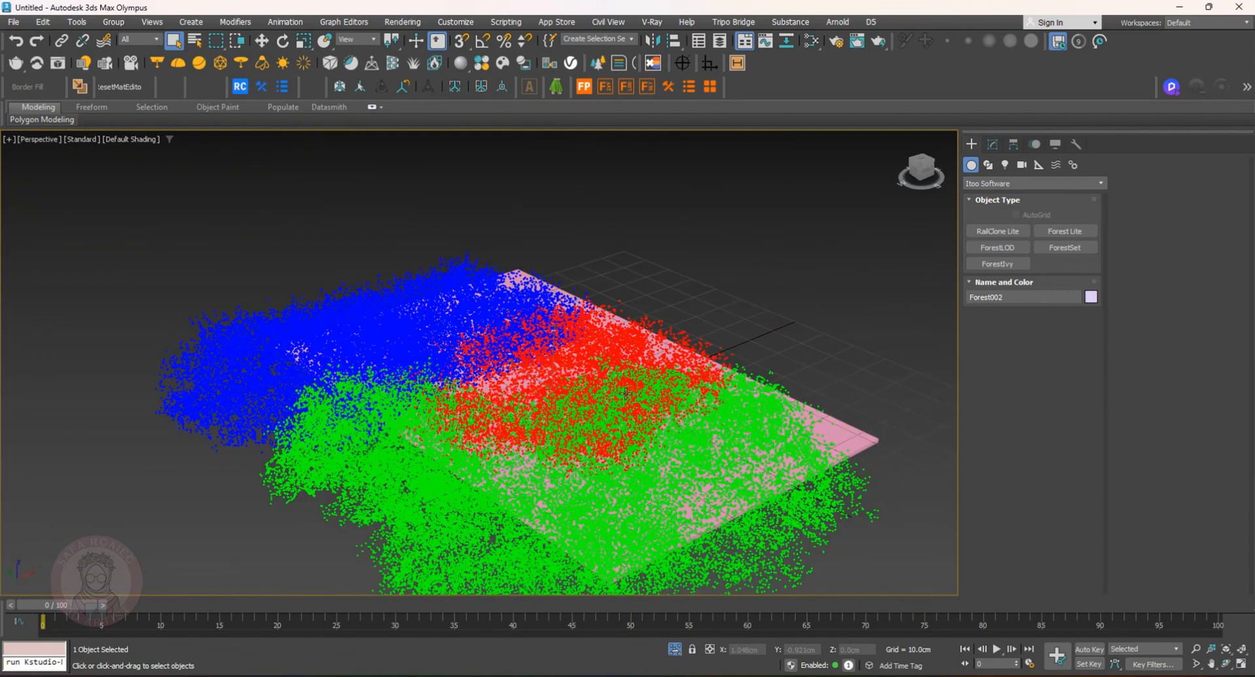
Orbit, zoom and toggle shading to inspect the scattered lawn
middle_click_drag(568, 409, 693, 464, "alt")
key("w")
left_click(837, 287)
mouse_move(837, 288)
middle_mouse_down("alt")
mouse_move(748, 308)
mouse_move(718, 296)
mouse_move(715, 278)
middle_mouse_up("alt")
scroll(715, 297, "down", 3)
key("F3")
key("F3")
key("F3")
key("F3")
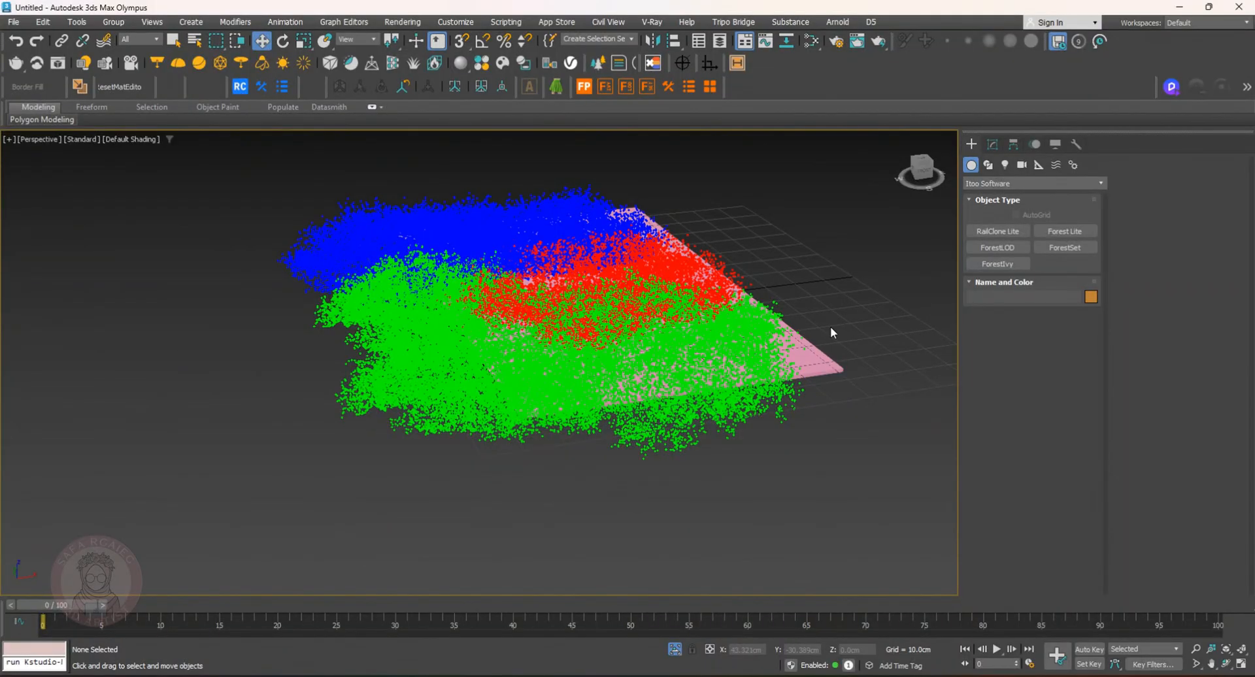
middle_click_drag(726, 337, 703, 402)
middle_click_drag(704, 402, 700, 458)
scroll(709, 359, "up", 3)
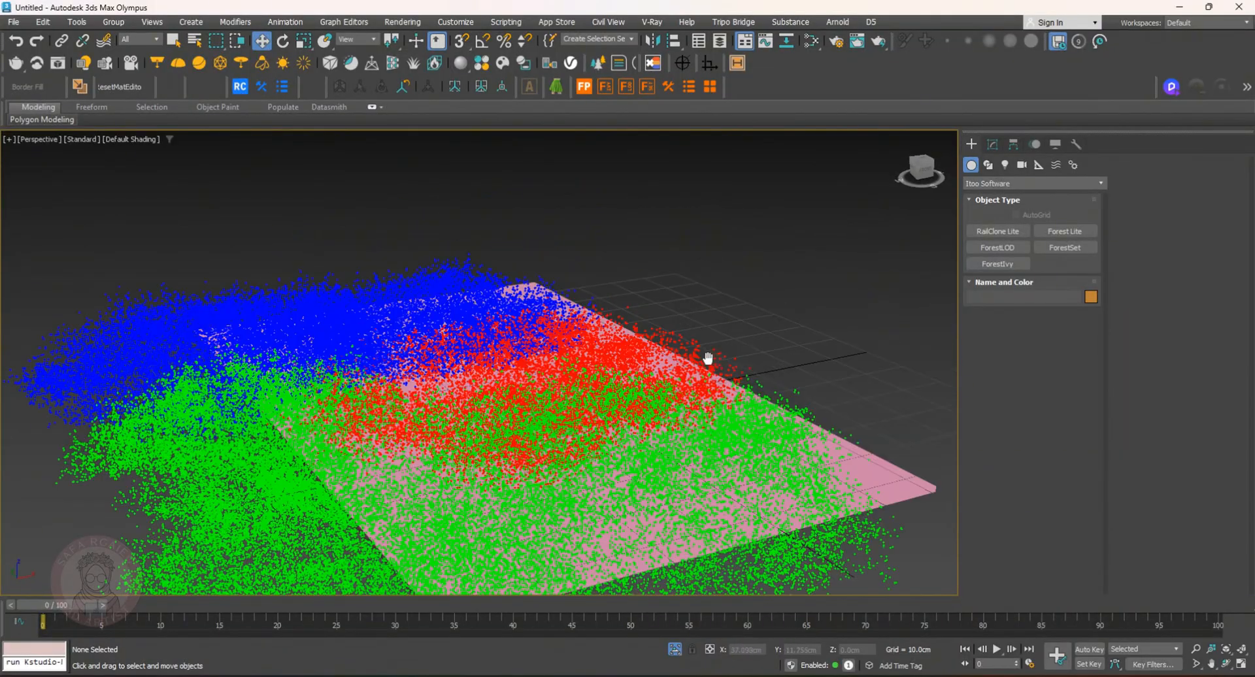
Create a VRaySun in the front view, aimed down onto the lawn
left_click(973, 144)
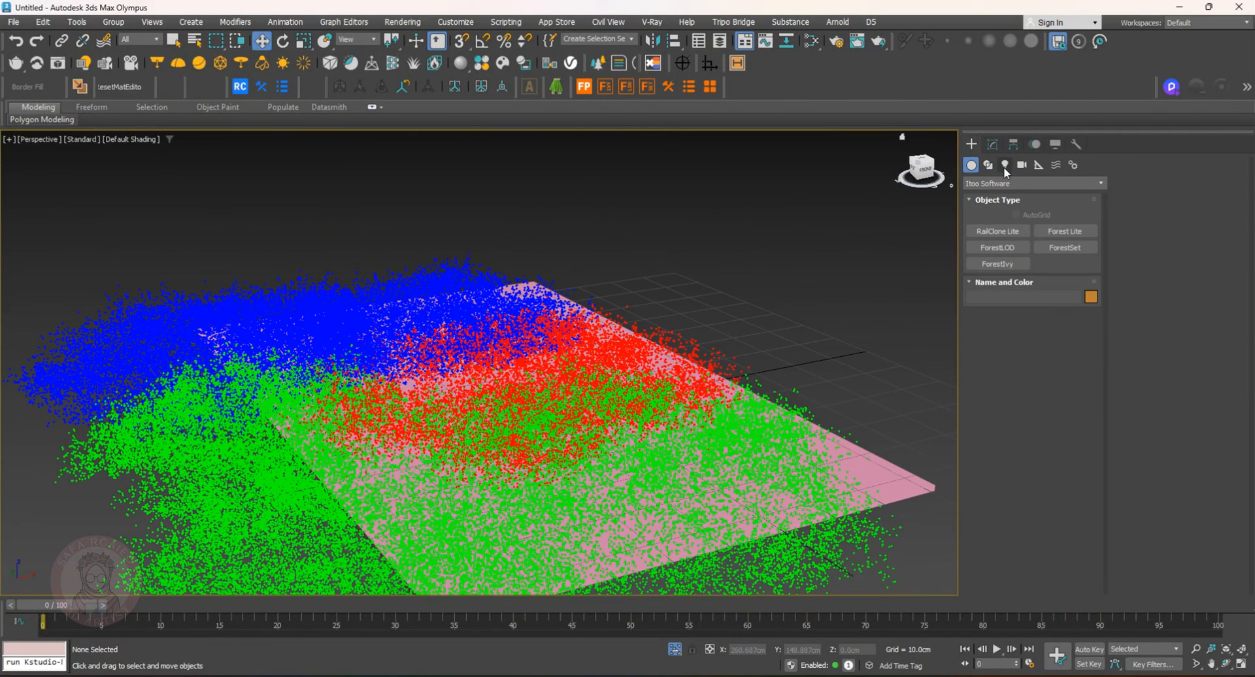
left_click(1005, 165)
left_click(1033, 183)
left_click(991, 219)
left_click(1066, 247)
scroll(815, 183, "down", 6)
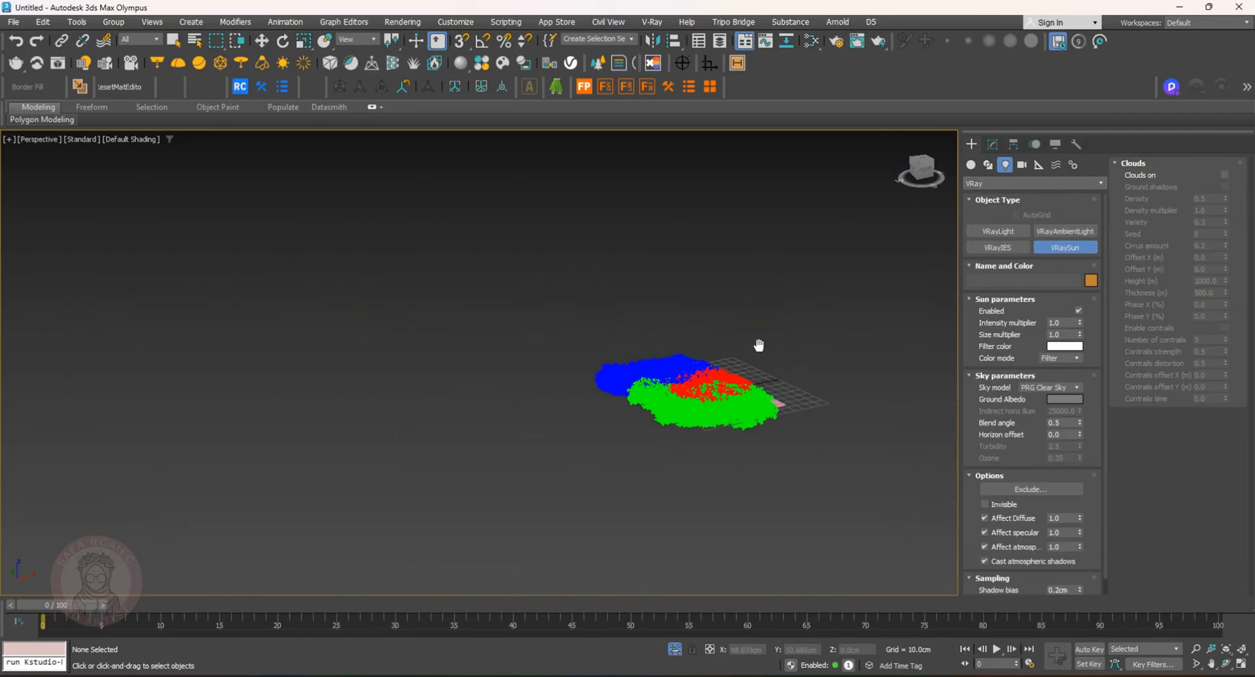
key("f")
left_click_drag(722, 154, 534, 406)
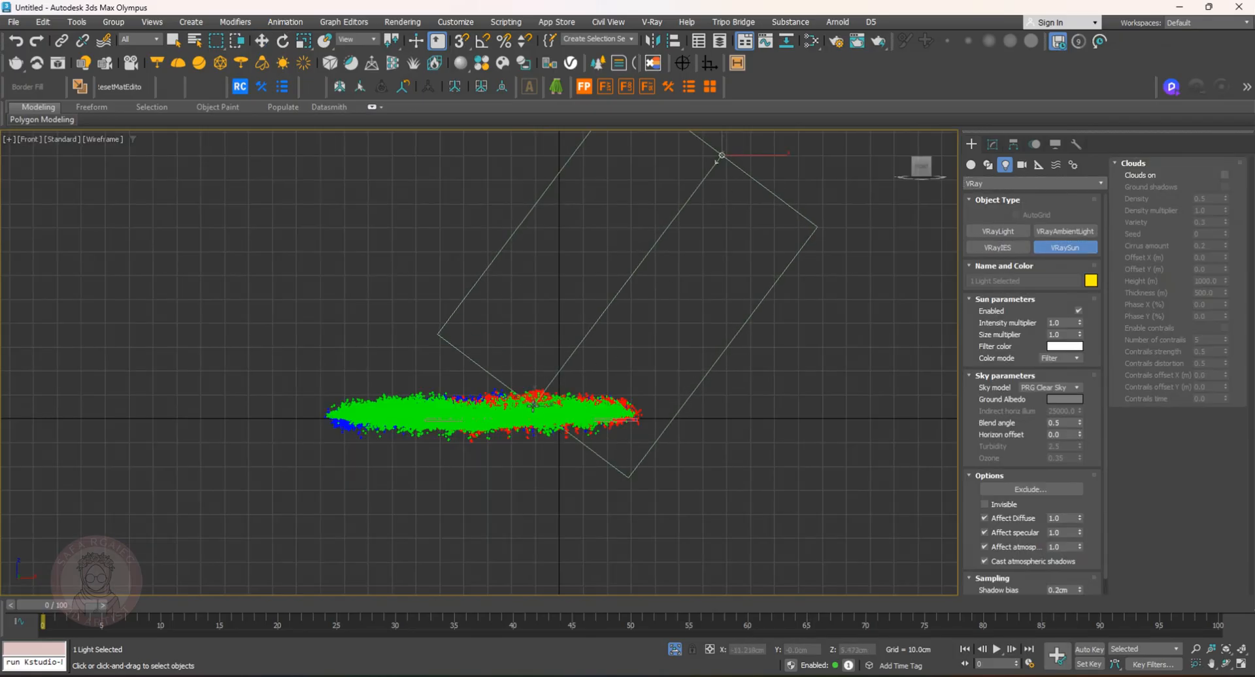
left_click(719, 385)
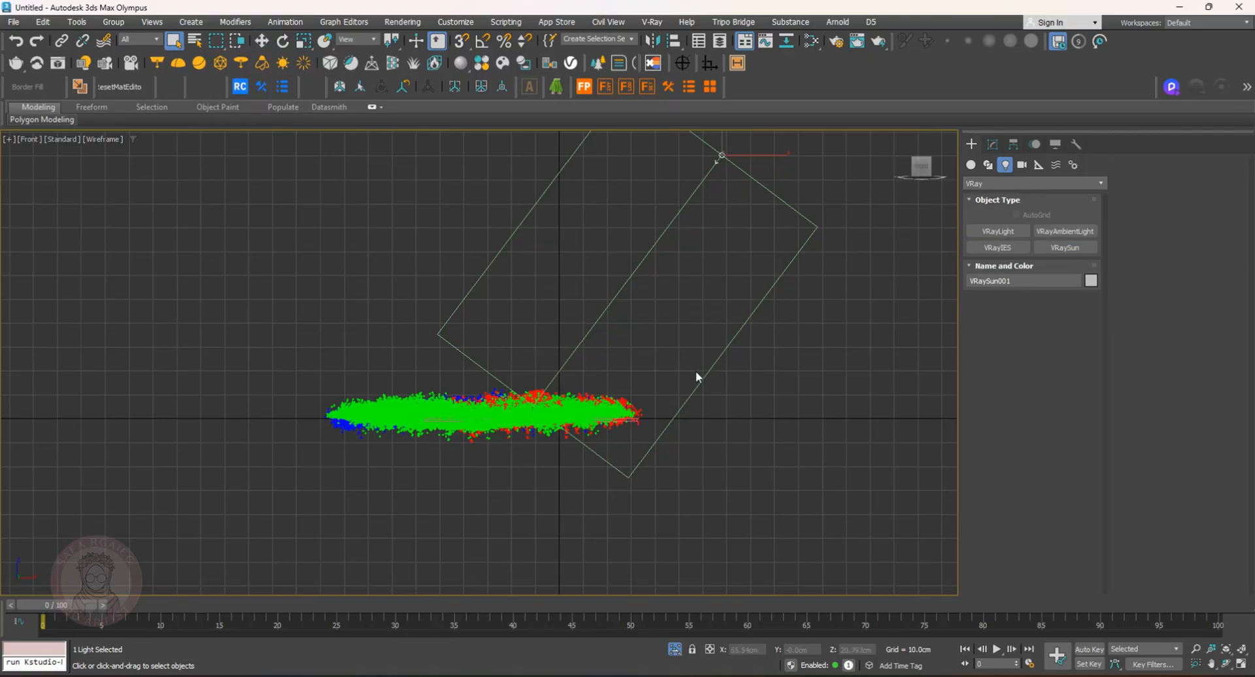
Set the VRaySun's size multiplier to 0.2
left_click(993, 144)
left_click_drag(1065, 366, 1025, 367)
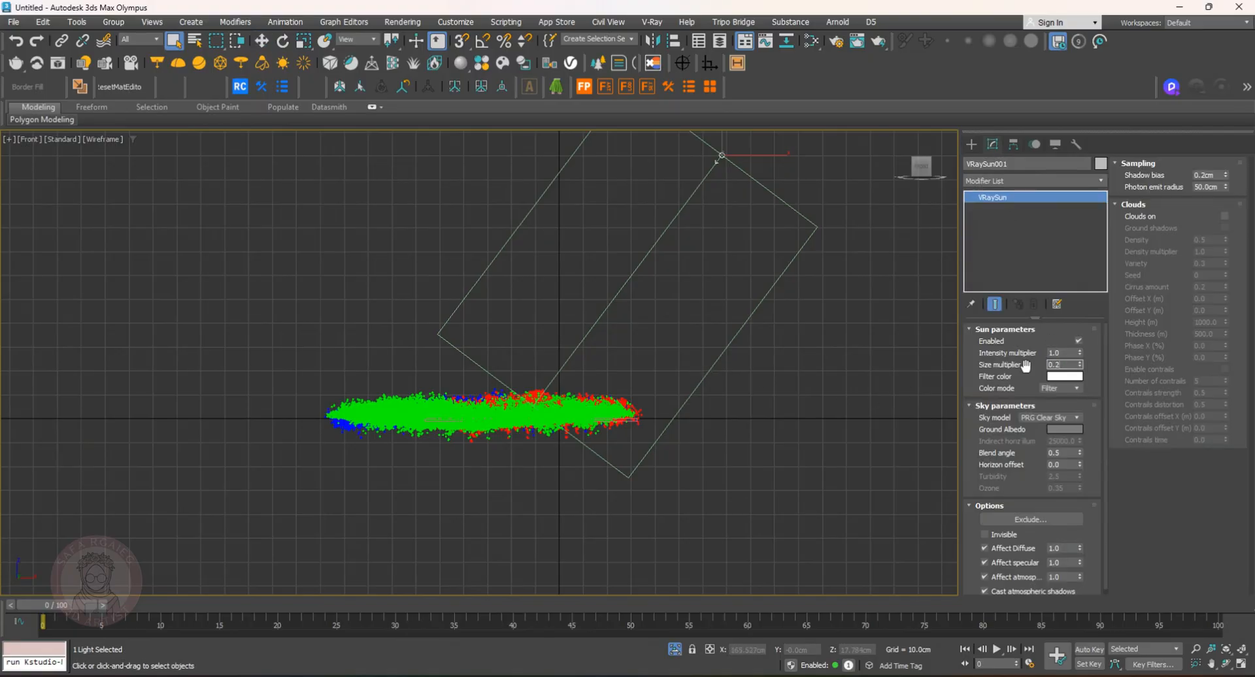
middle_click_drag(496, 391, 596, 408, "alt")
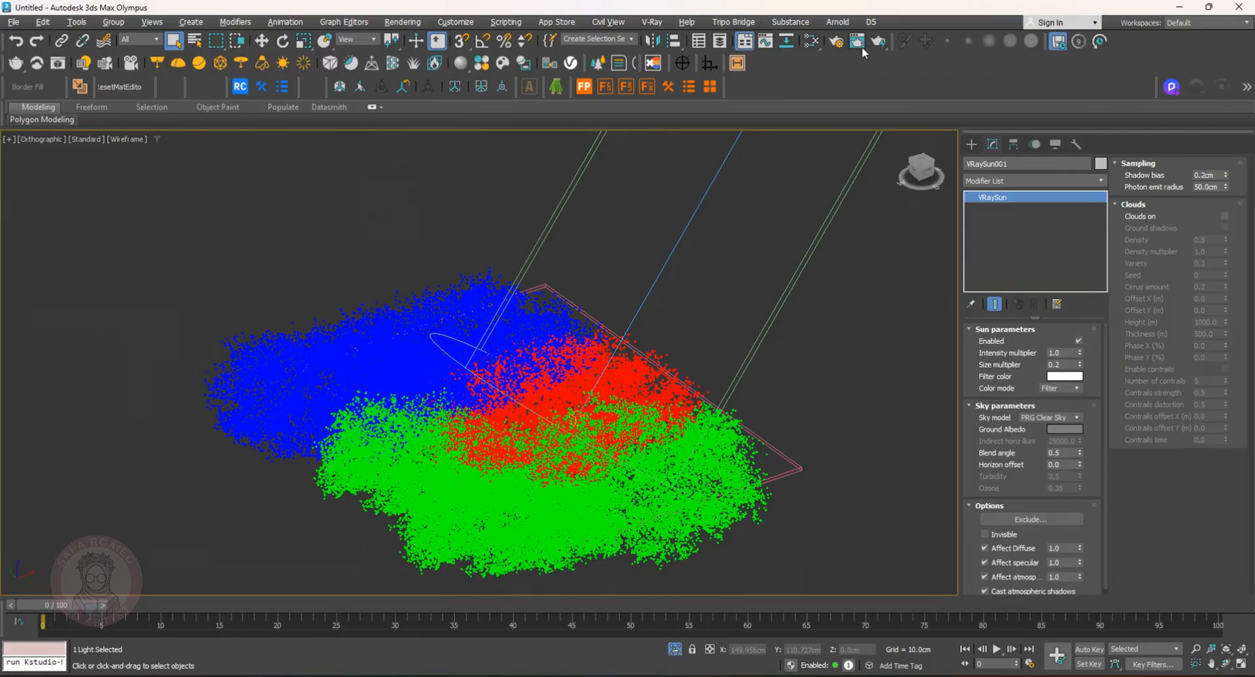
Render the scene with V-Ray and close the frame buffer
left_click(836, 41)
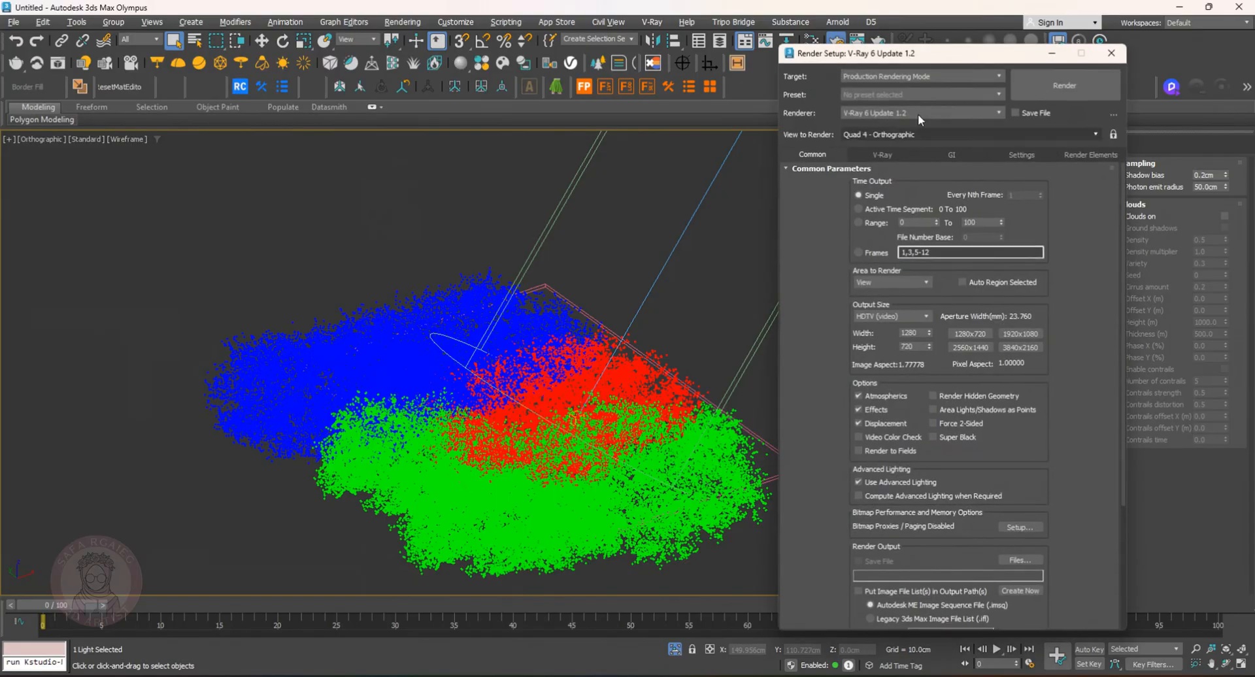
left_click(1059, 86)
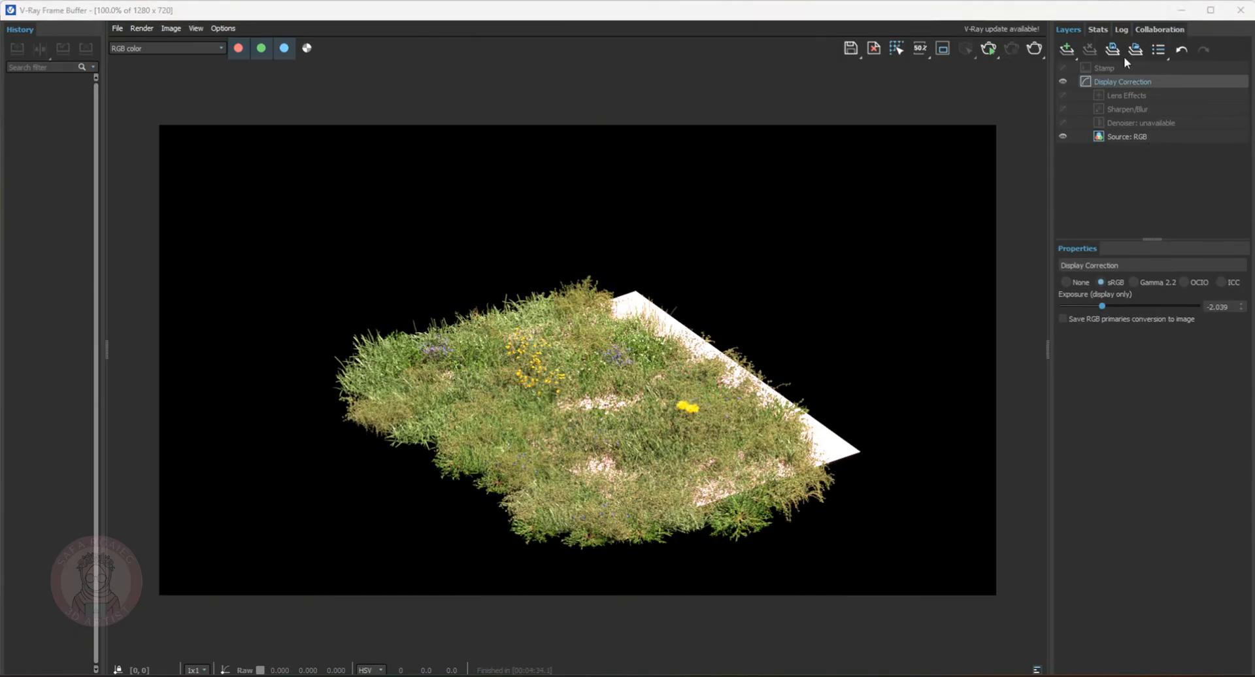
left_click(1182, 9)
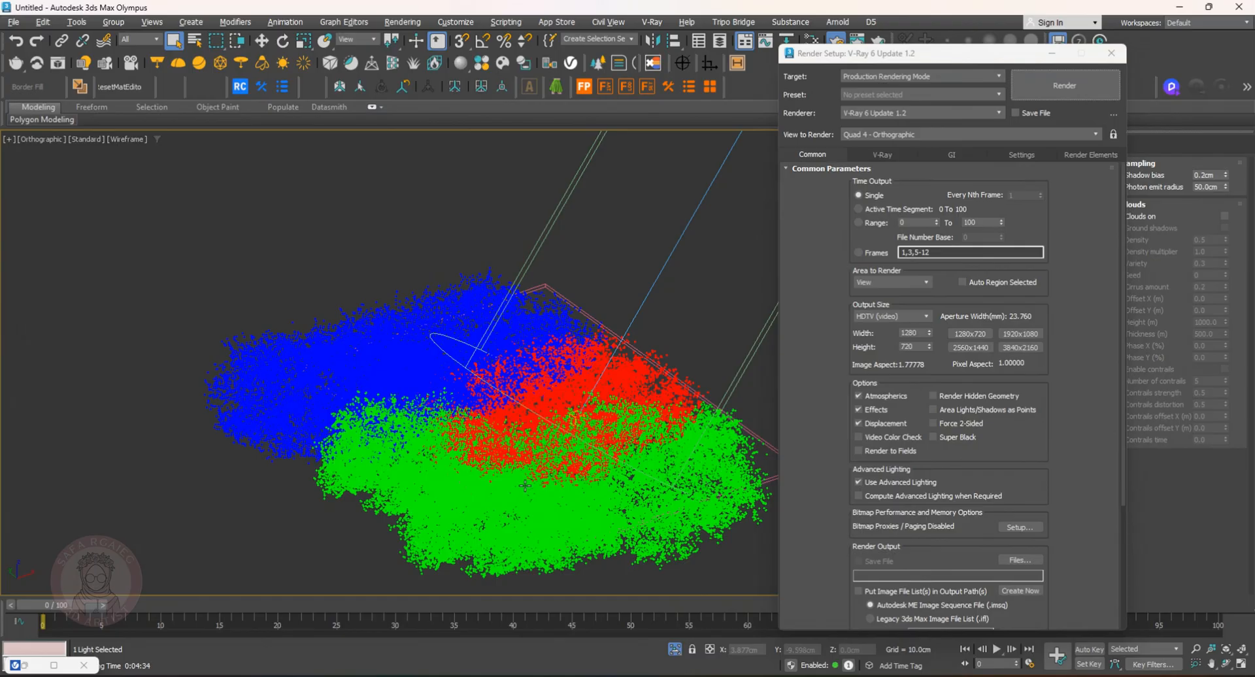
Select the lawn forest object and close the render setup dialog
left_click(561, 409)
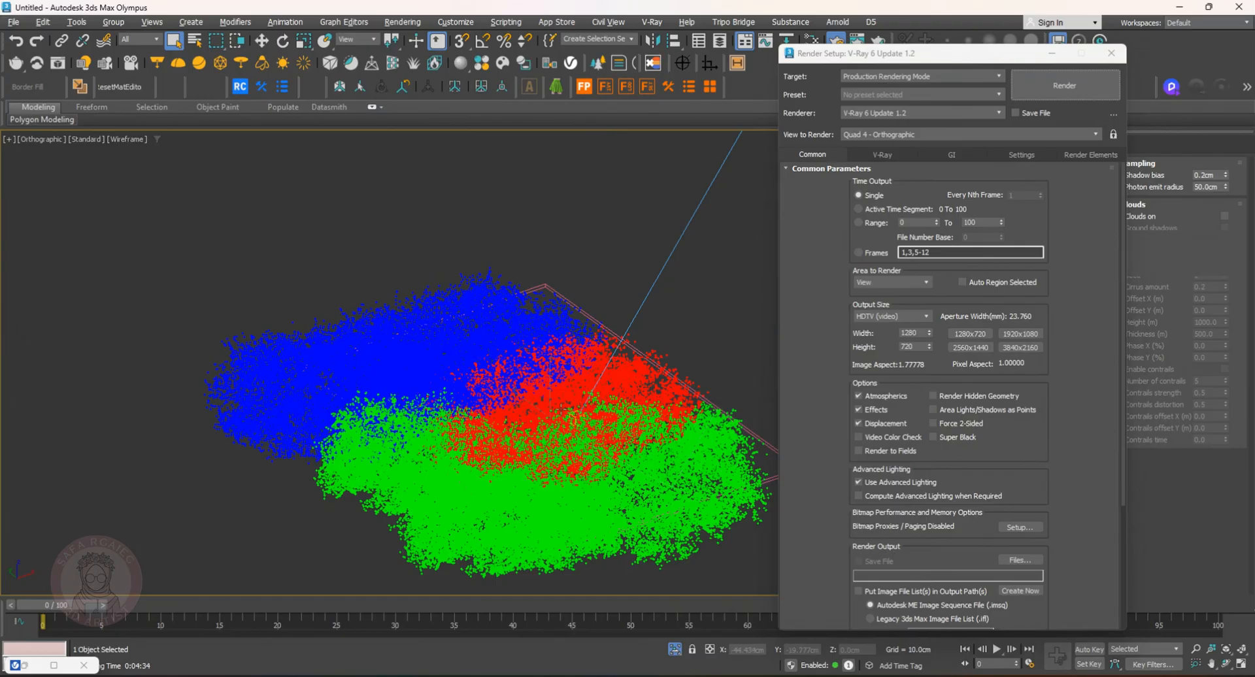
key("w")
left_click(1052, 56)
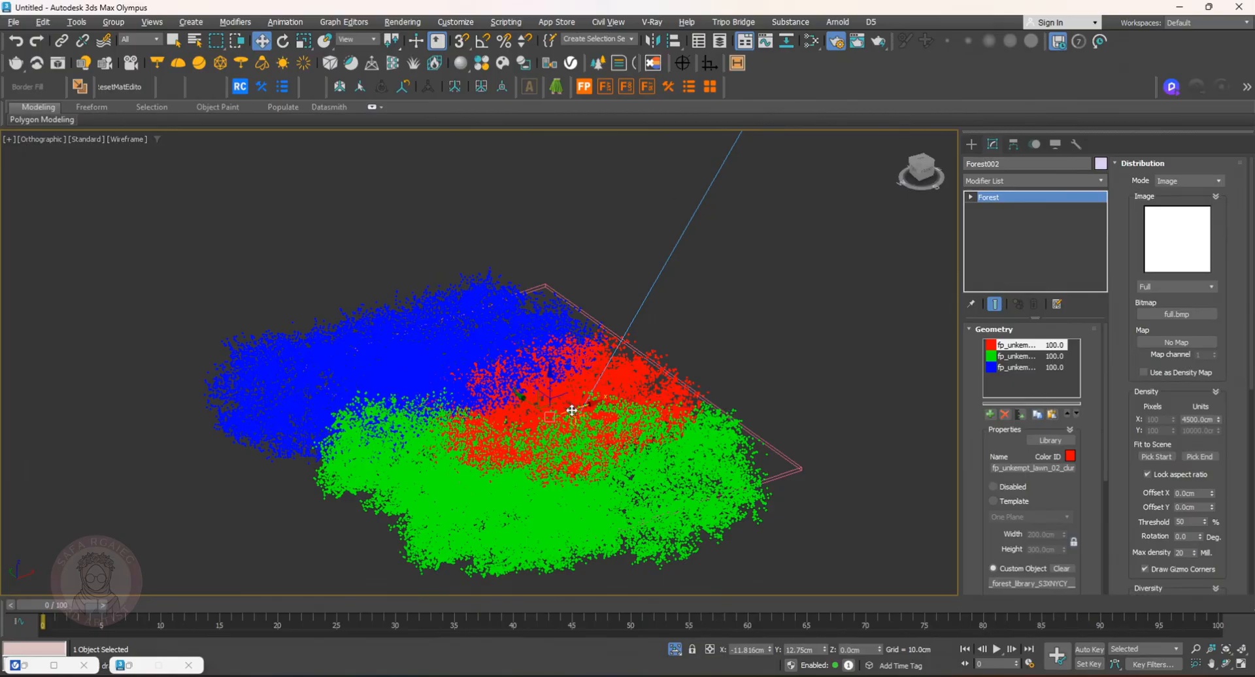
Offset the lawn's distribution map by moving it to about 20.5 cm in X and 31.5 cm in Y
left_click_drag(628, 392, 633, 388)
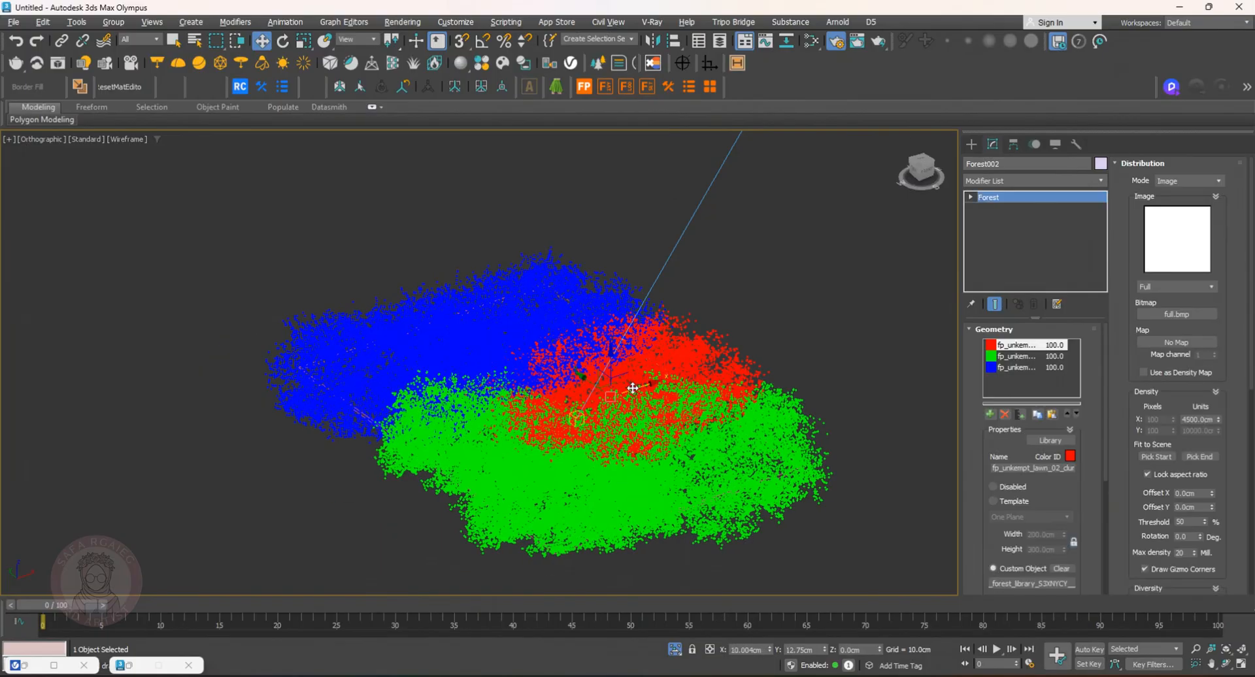
mouse_move(623, 423)
middle_mouse_down("alt")
mouse_move(660, 414)
mouse_move(559, 413)
mouse_move(588, 407)
mouse_move(565, 413)
mouse_move(578, 435)
mouse_move(604, 426)
middle_mouse_up("alt")
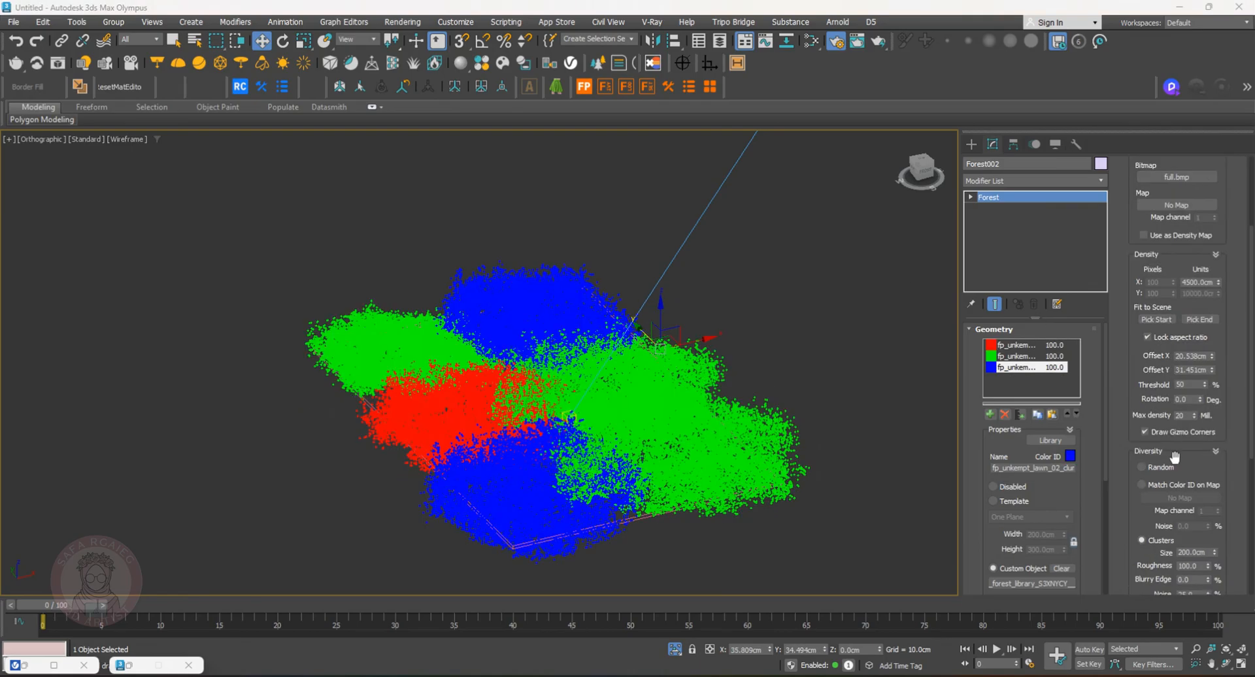
Try the Random and Match Color ID on Map diversity modes, then return to Clusters
left_click(1155, 468)
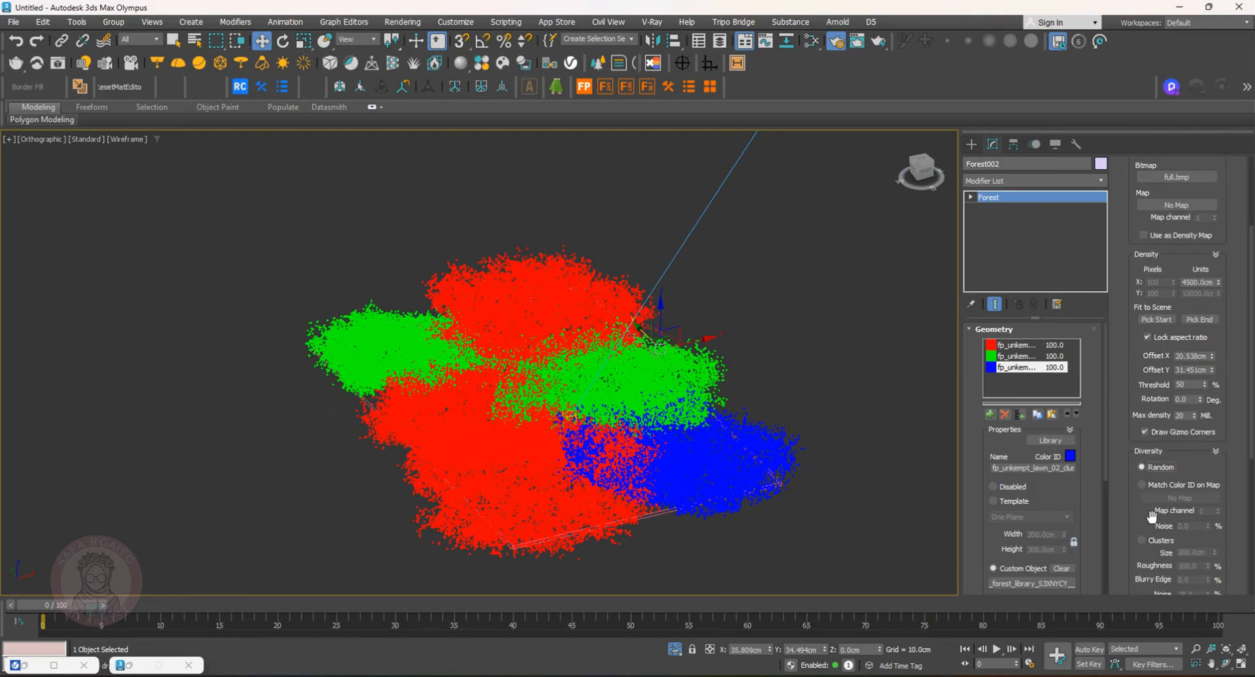
left_click(1143, 485)
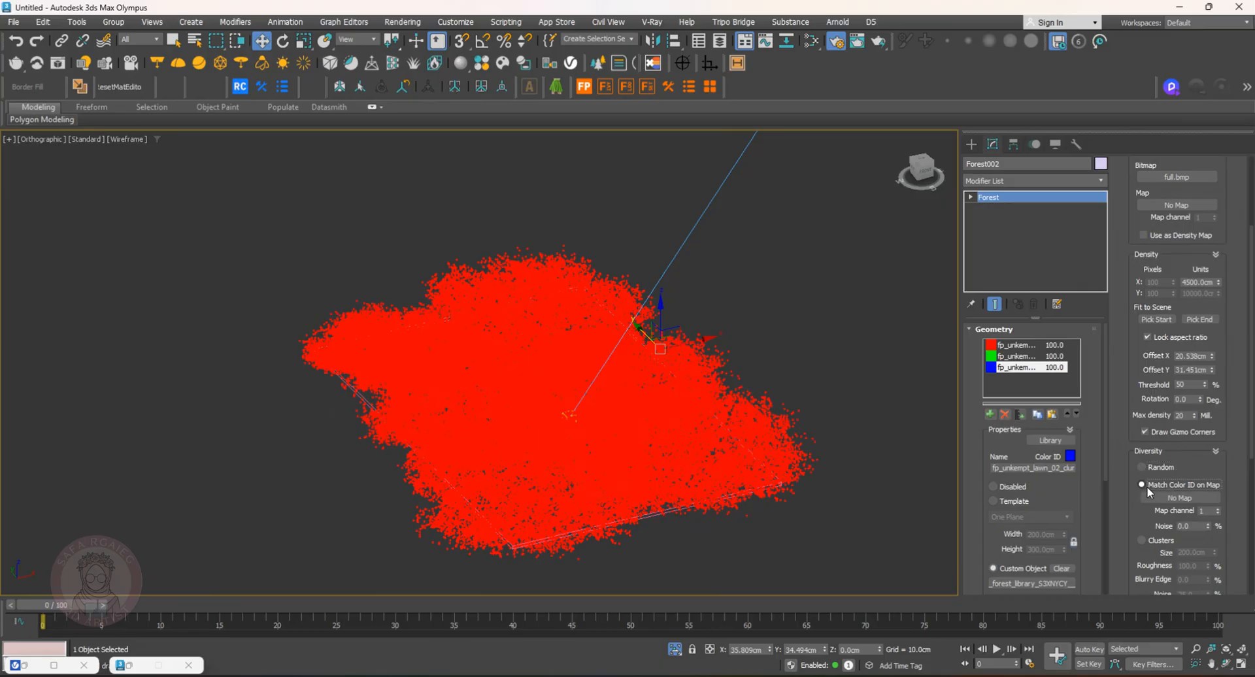
left_click(1142, 540)
Examine the lawn forest's Surfaces rollout settings
scroll(1142, 451, "down", 4)
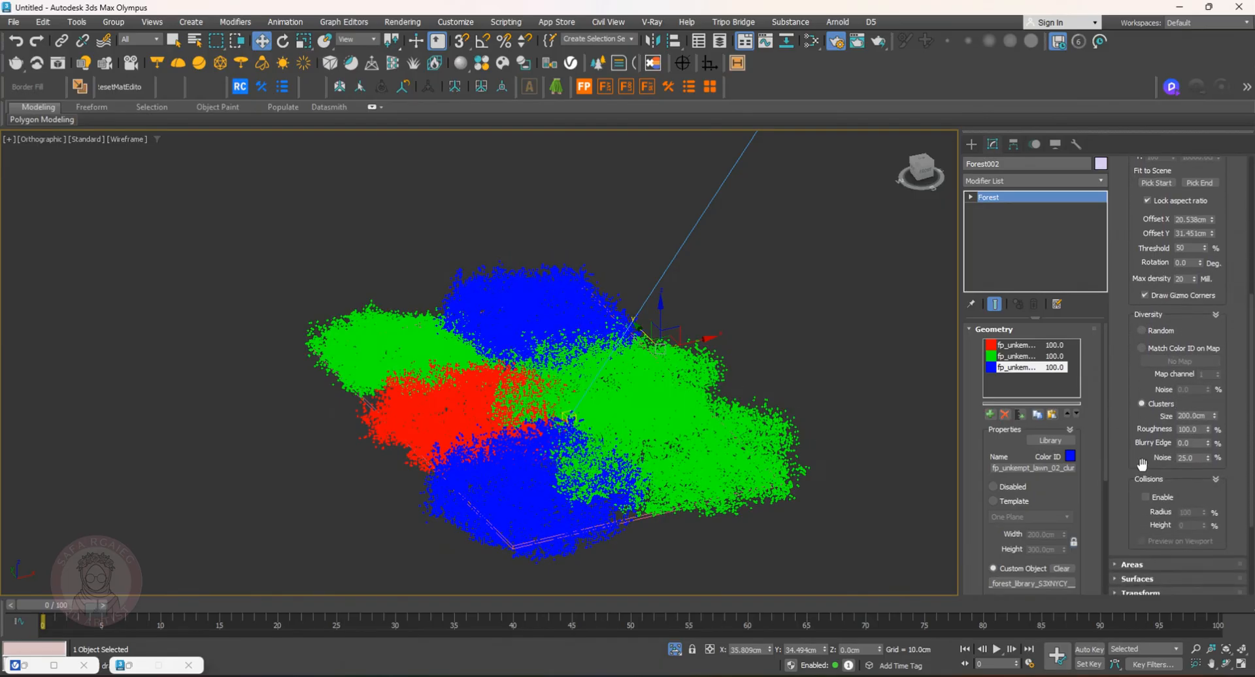
scroll(1142, 404, "down", 3)
scroll(1142, 405, "down", 1)
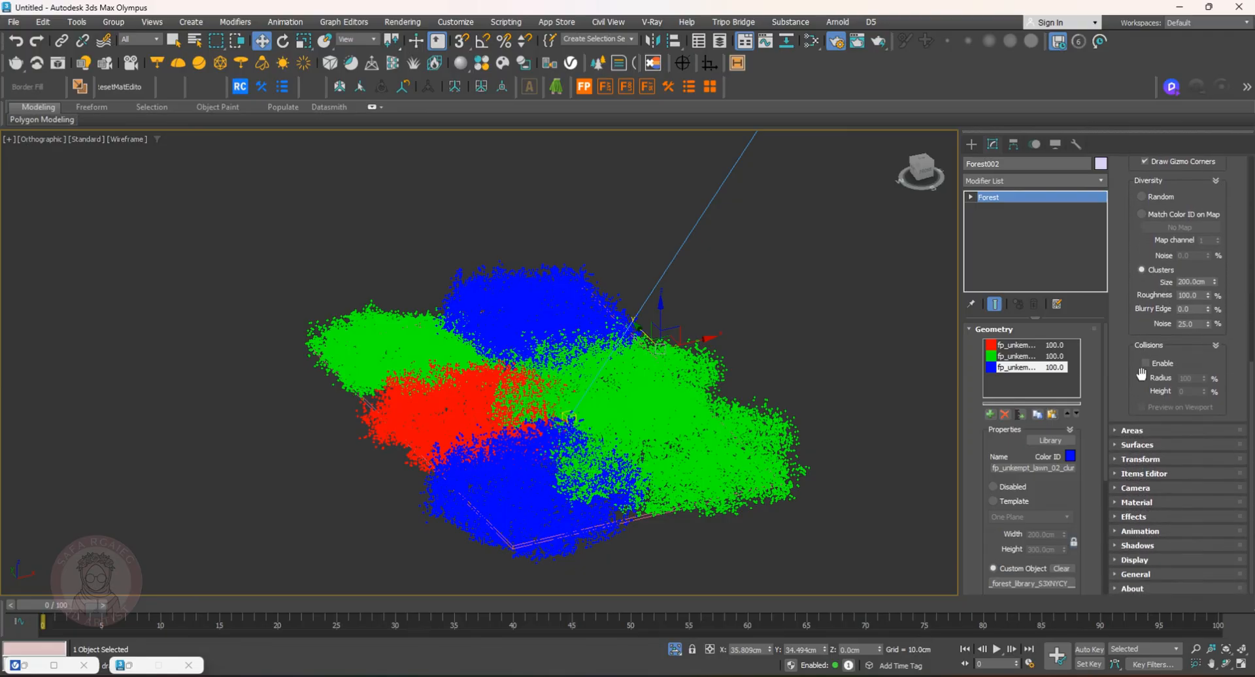
left_click(1115, 442)
left_click_drag(1124, 258, 1123, 345)
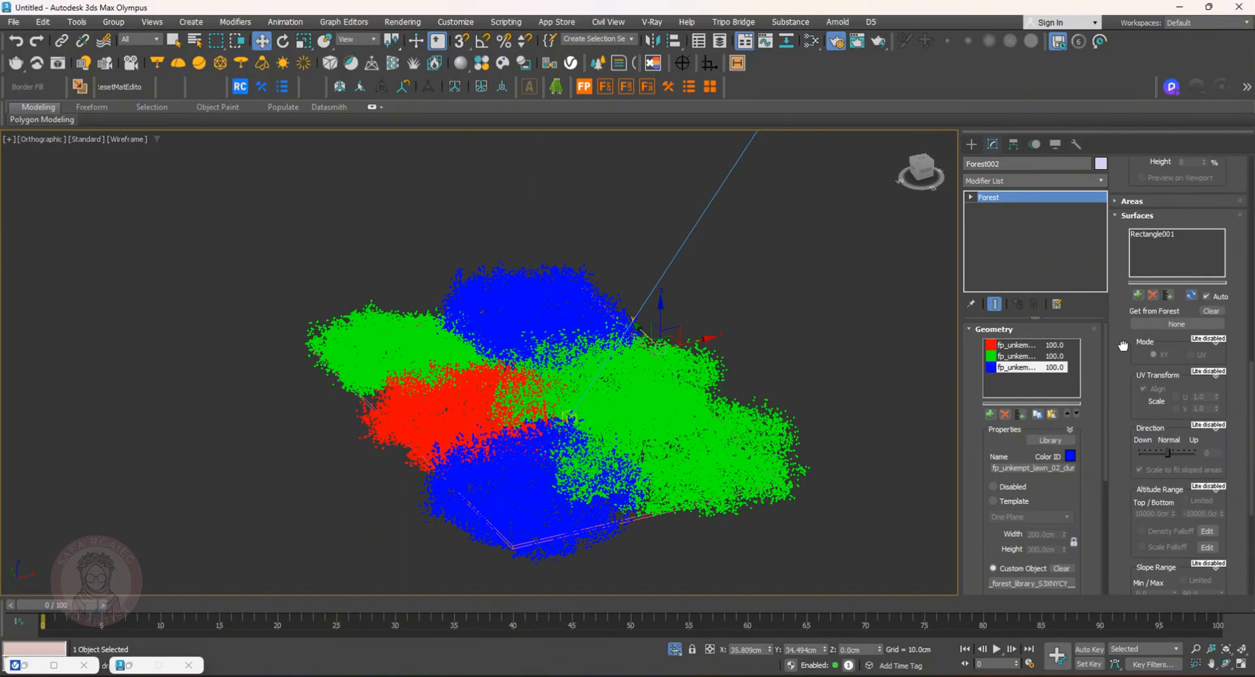
left_click(1140, 298)
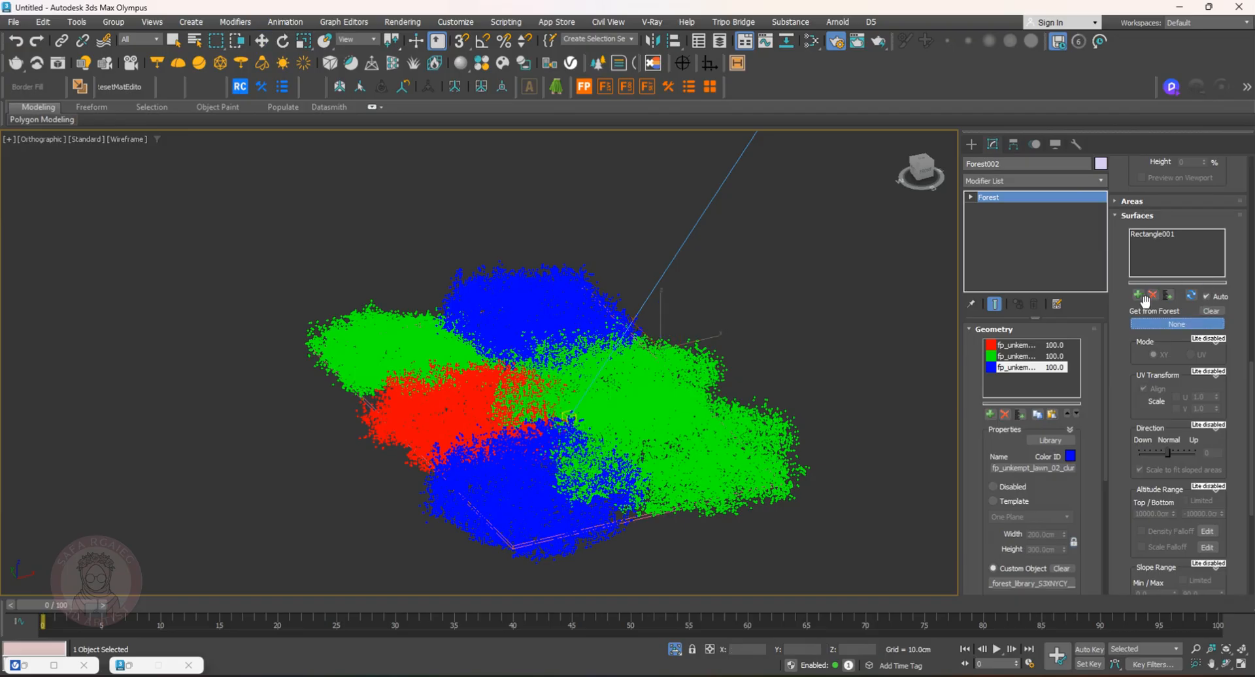
left_click(1176, 325)
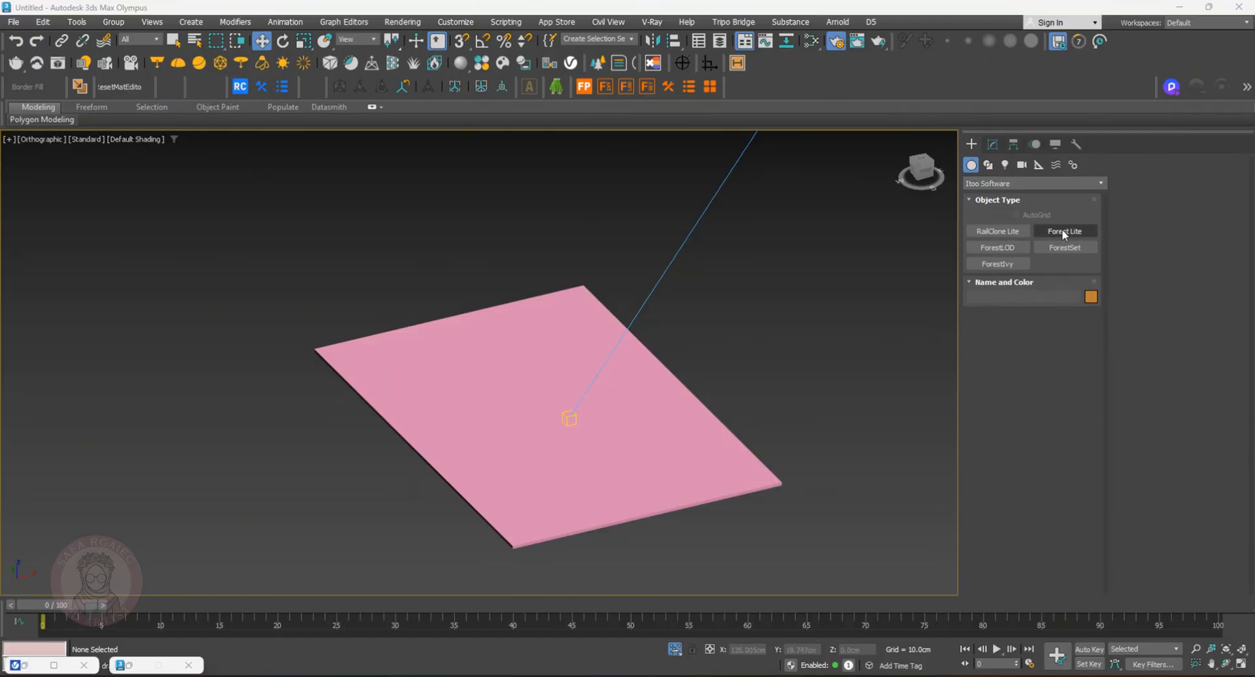
Create a Forest Lite object from the Blue sedge 1 library model, scattered over the rectangle
left_click(1064, 231)
left_click(1041, 348)
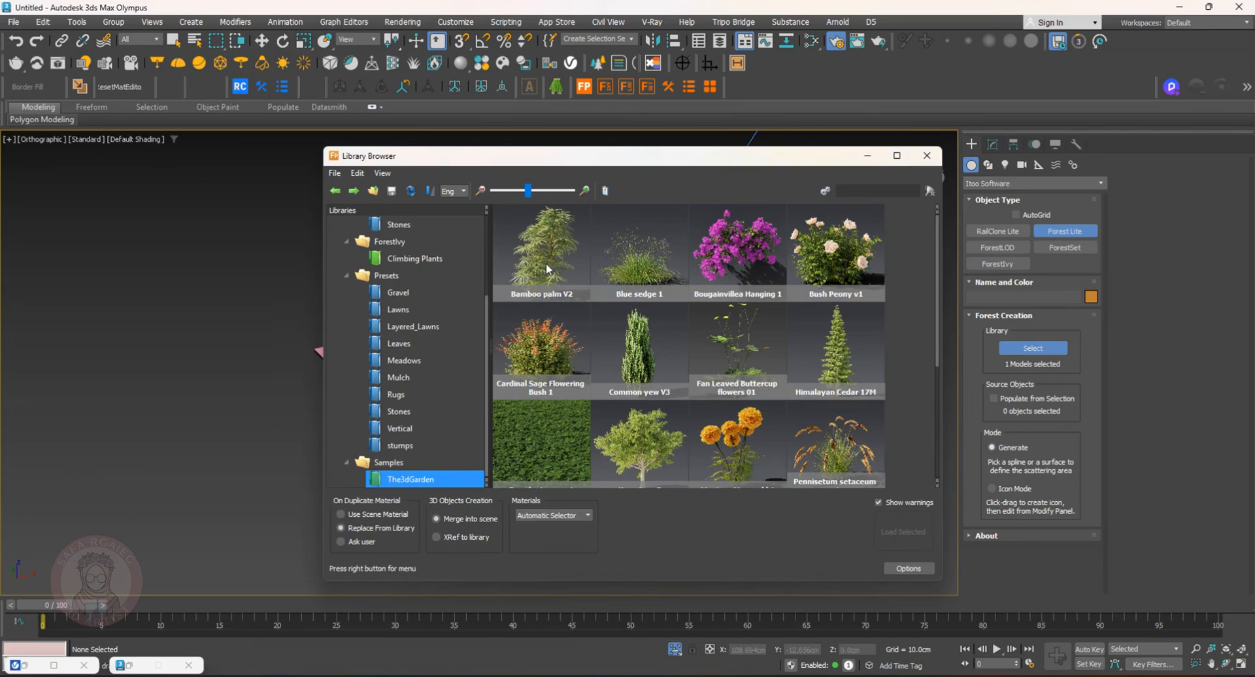
left_click(637, 265)
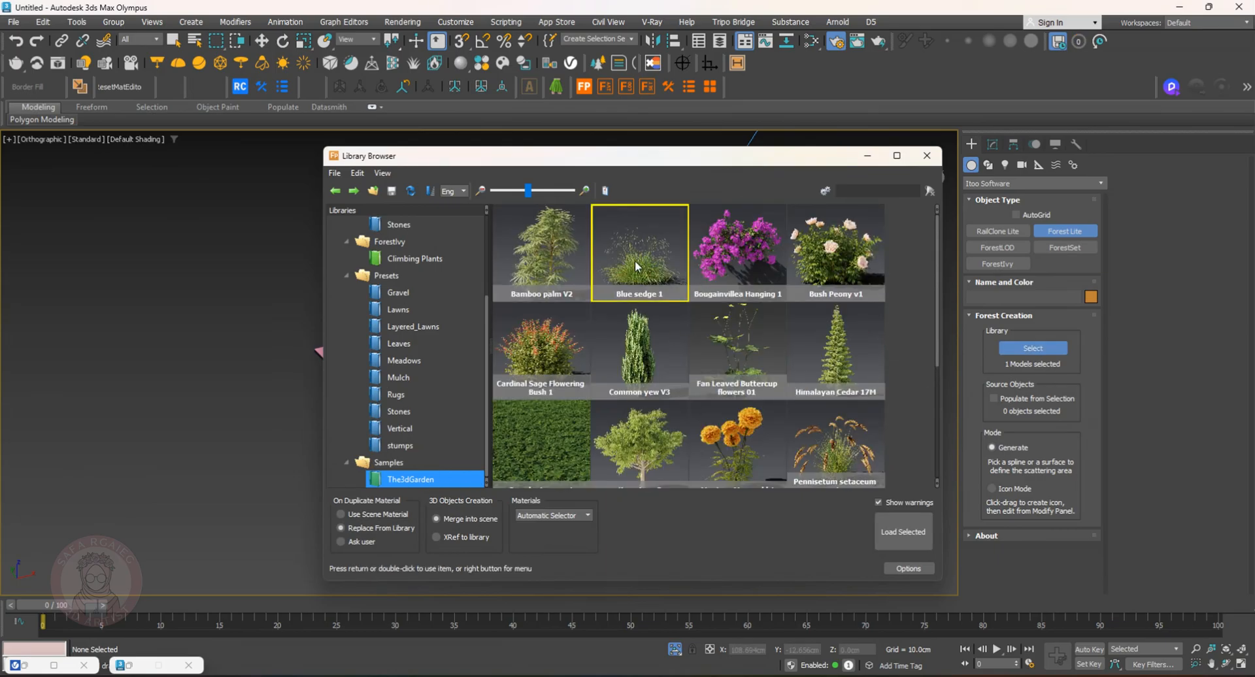
left_click(917, 534)
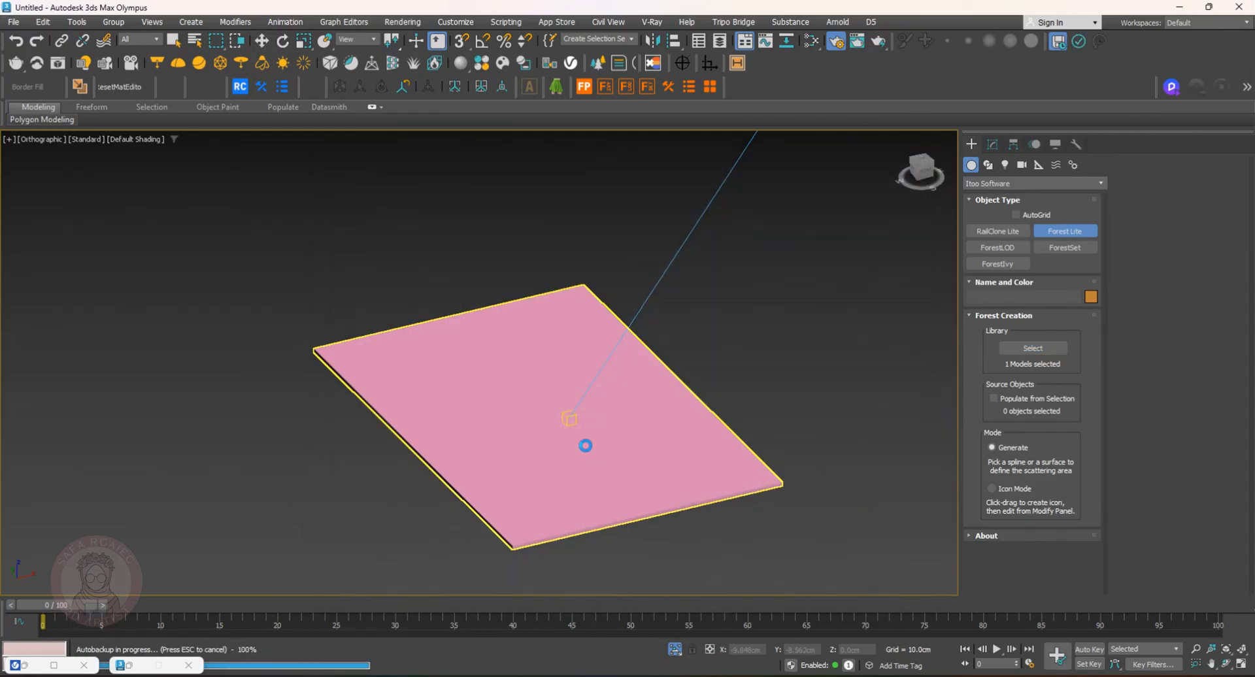
middle_click_drag(633, 464, 678, 443, "alt")
key("F3")
right_click(816, 376)
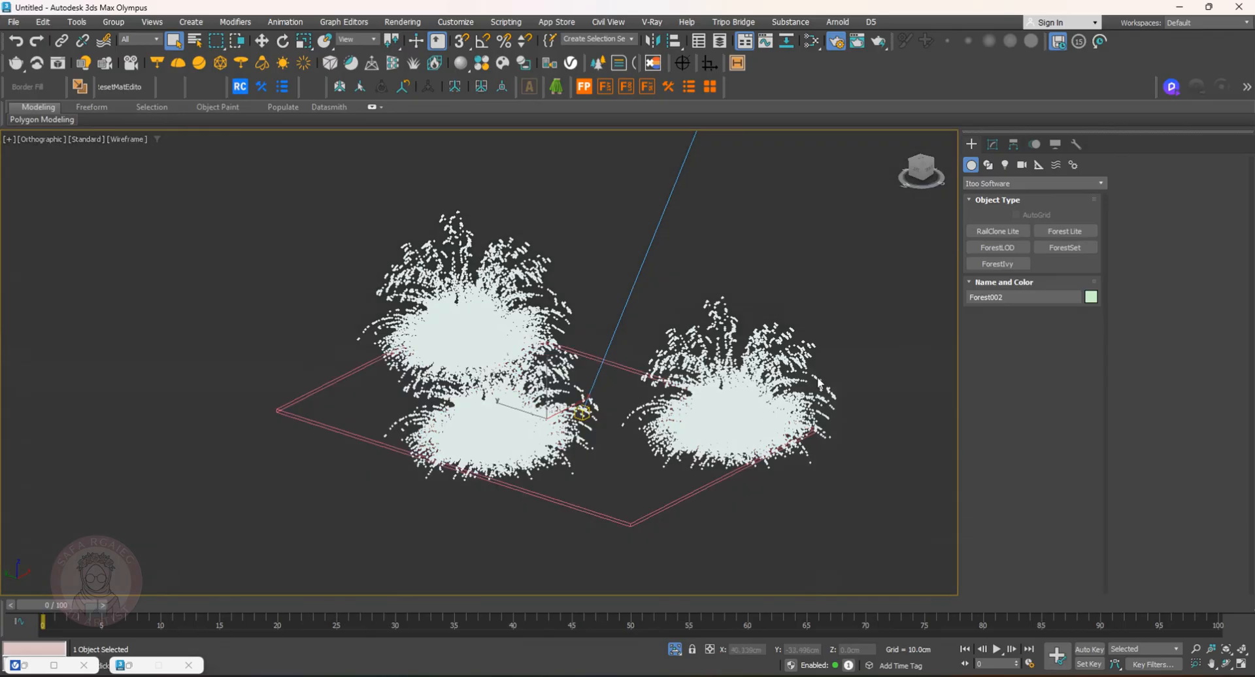
left_click(755, 432)
left_click(823, 443)
key("F3")
key("F3")
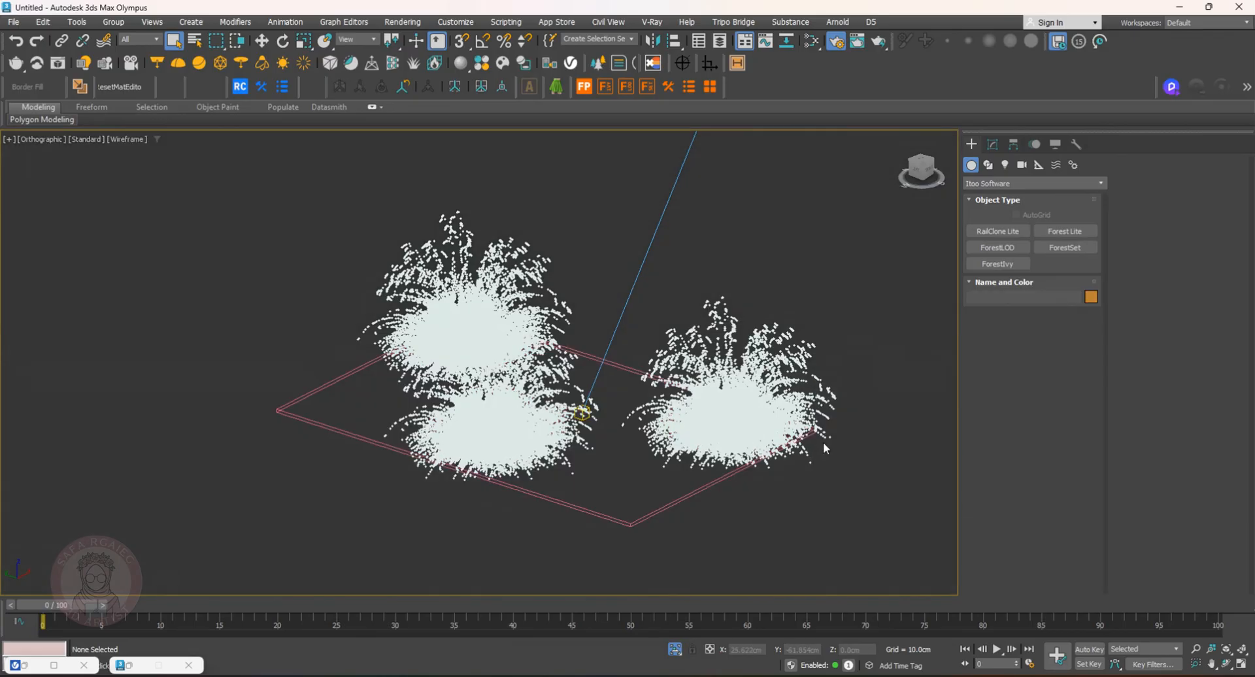
left_click(770, 412)
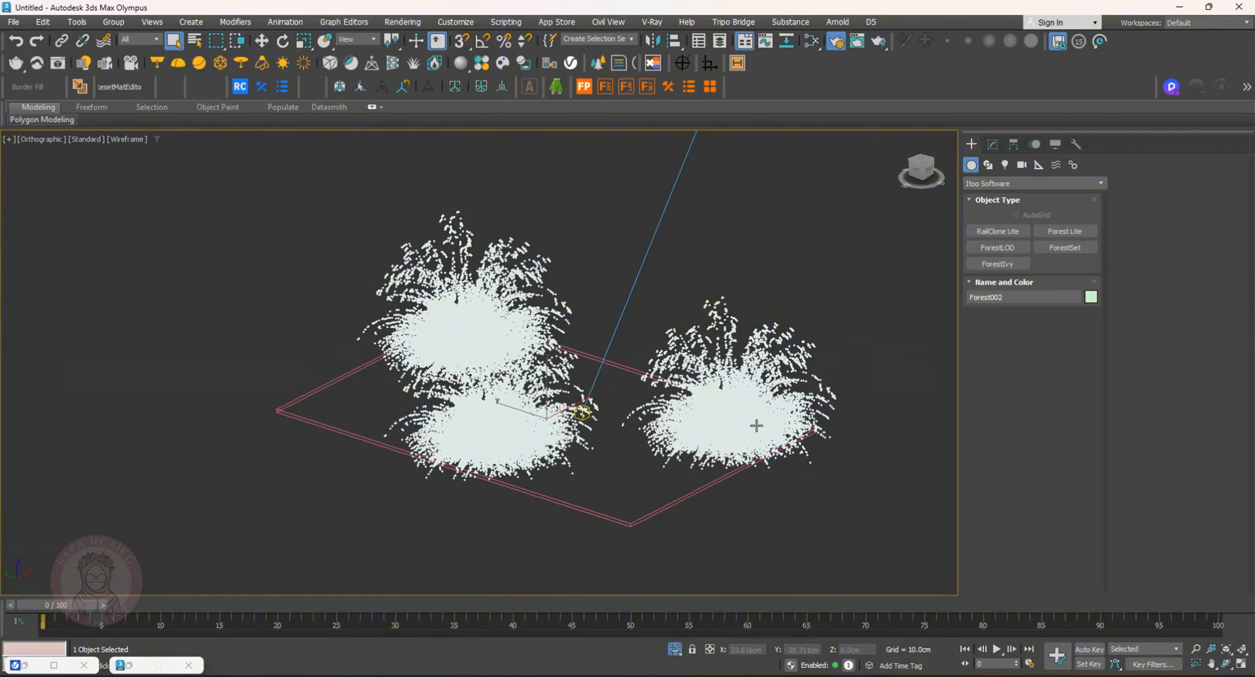
key("F3")
left_click(843, 521)
scroll(770, 412, "up", 6)
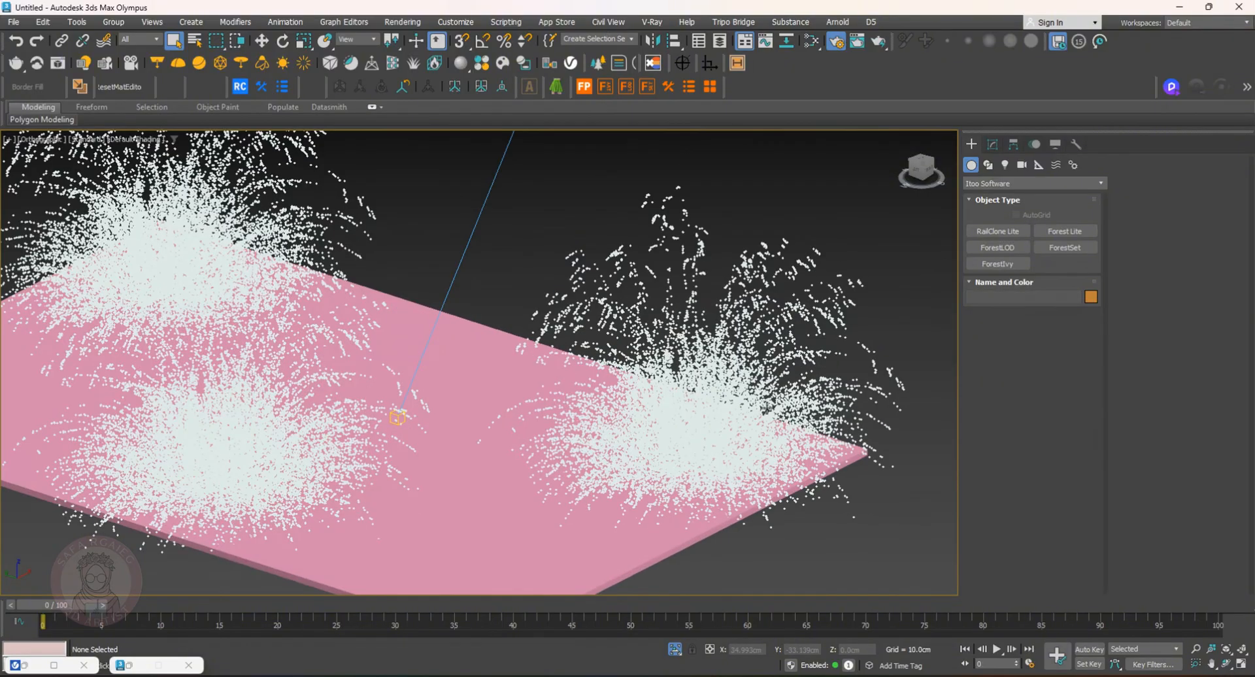
scroll(768, 409, "down", 3)
scroll(766, 408, "down", 3)
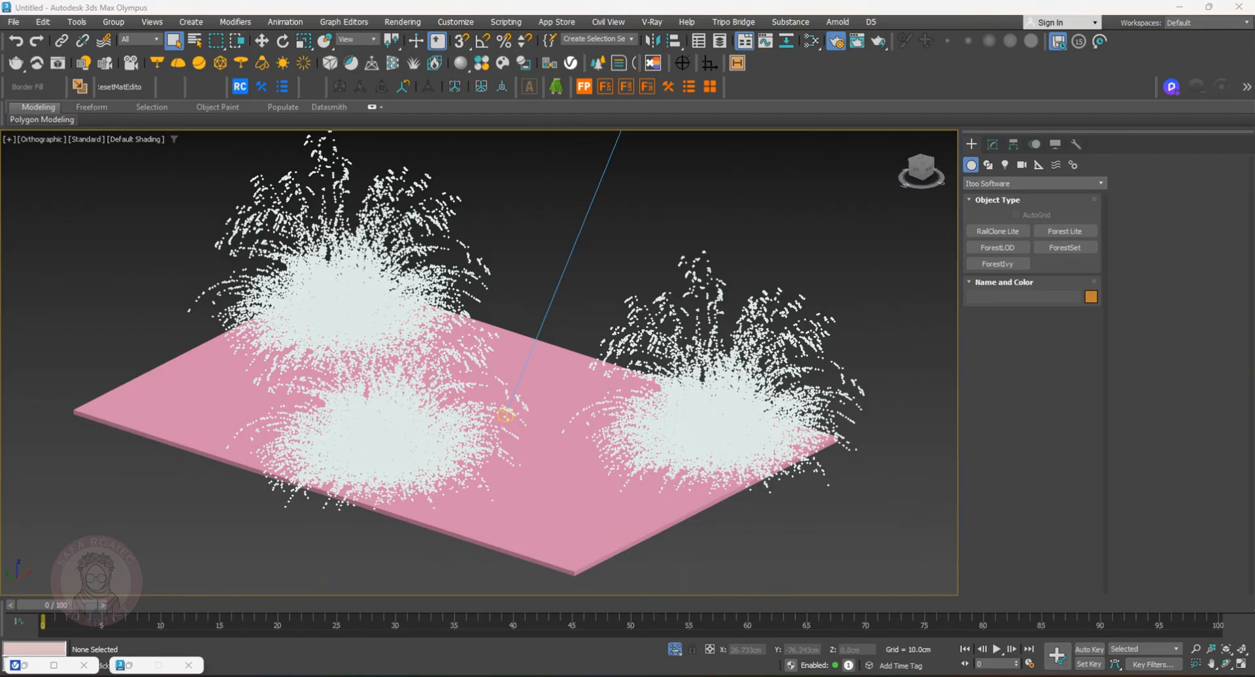
Set the sedge forest's model scale to 37% and its density tile size to about 468 cm
left_click(770, 372)
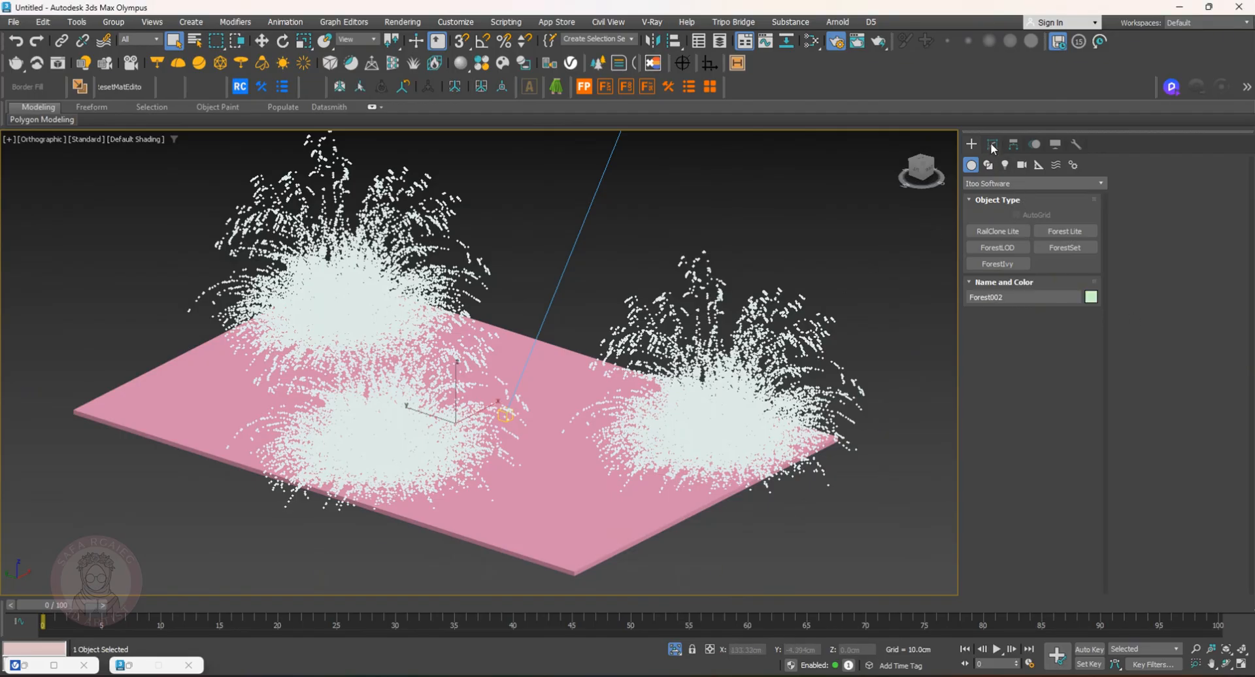
left_click(992, 144)
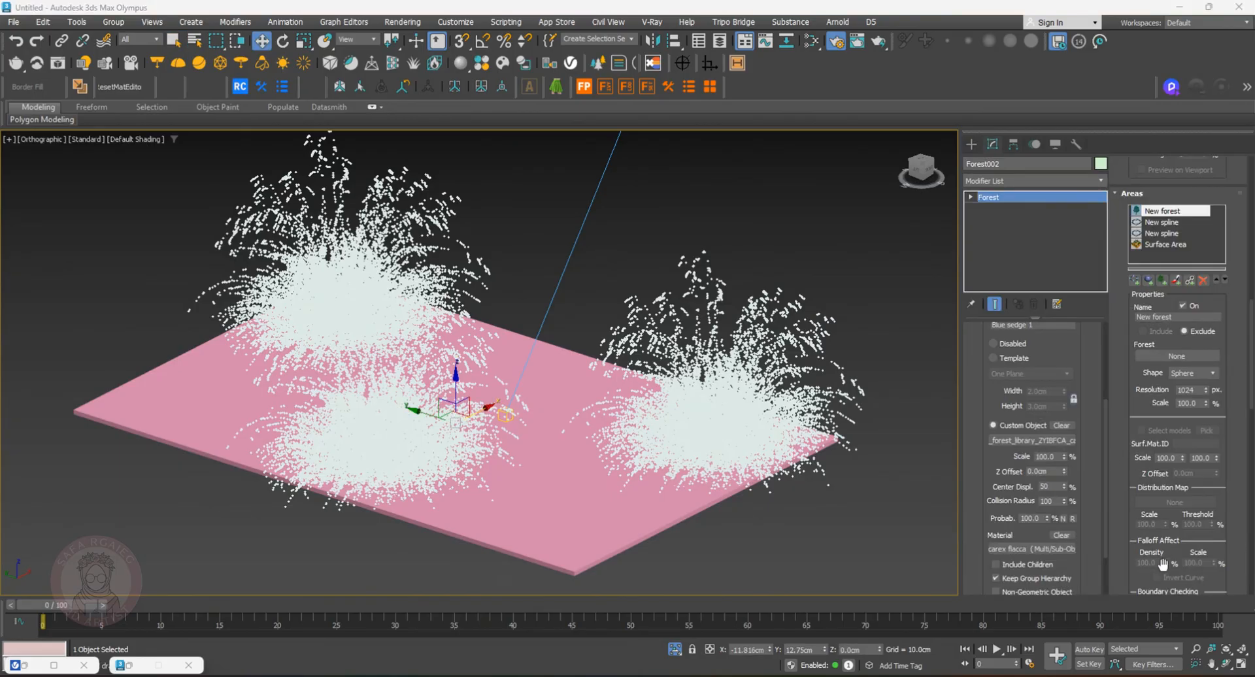
left_click_drag(1163, 564, 1163, 525)
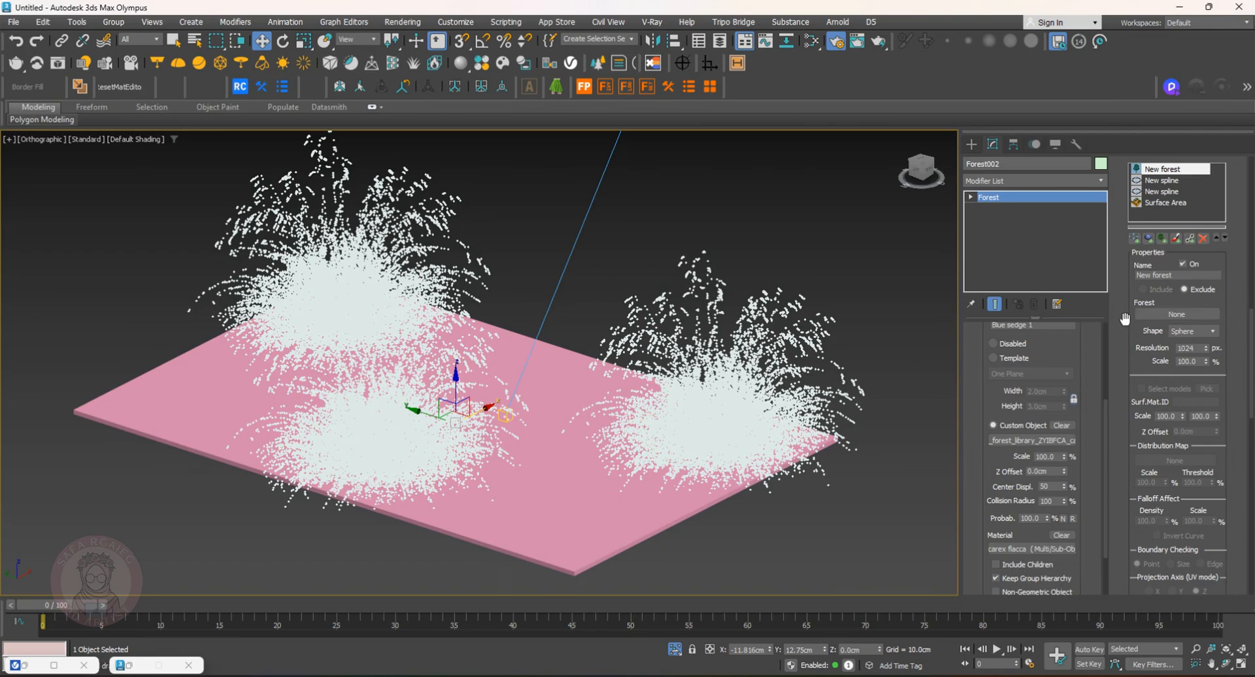
scroll(1138, 364, "up", 5)
scroll(1146, 298, "up", 2)
left_click_drag(1126, 222, 1106, 535)
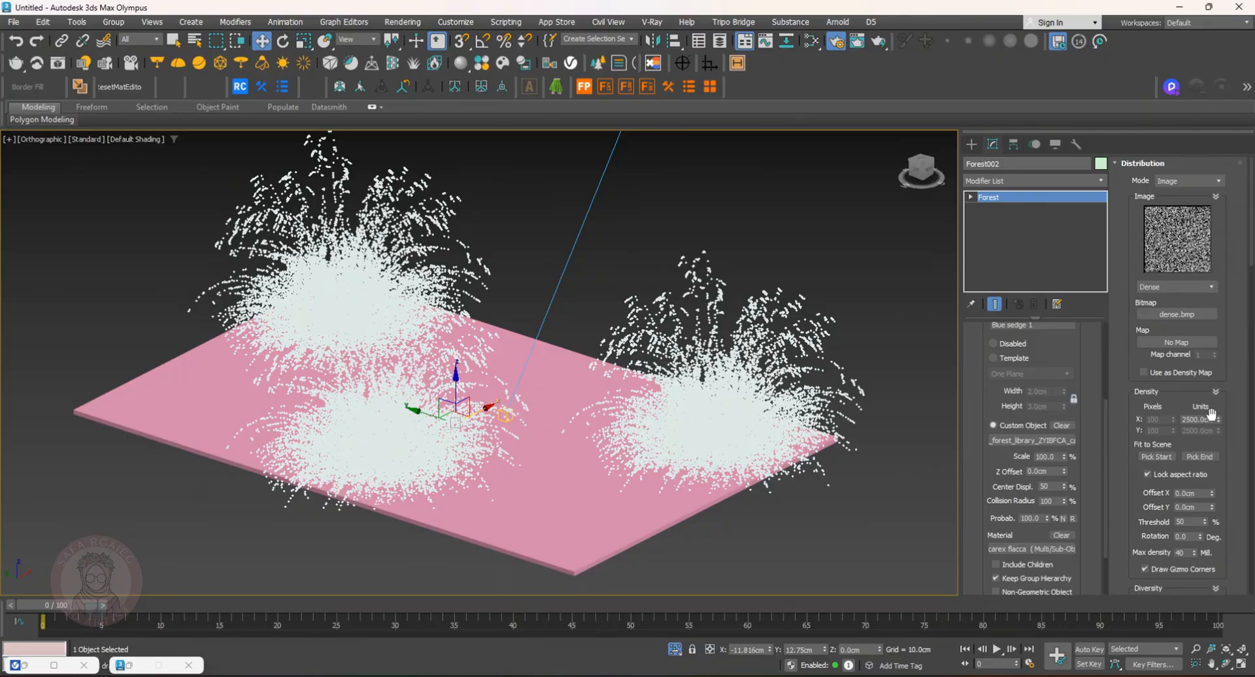
mouse_move(1219, 424)
left_mouse_down()
mouse_move(1219, 451)
mouse_move(1218, 420)
mouse_move(1237, 432)
mouse_move(1197, 424)
left_mouse_up()
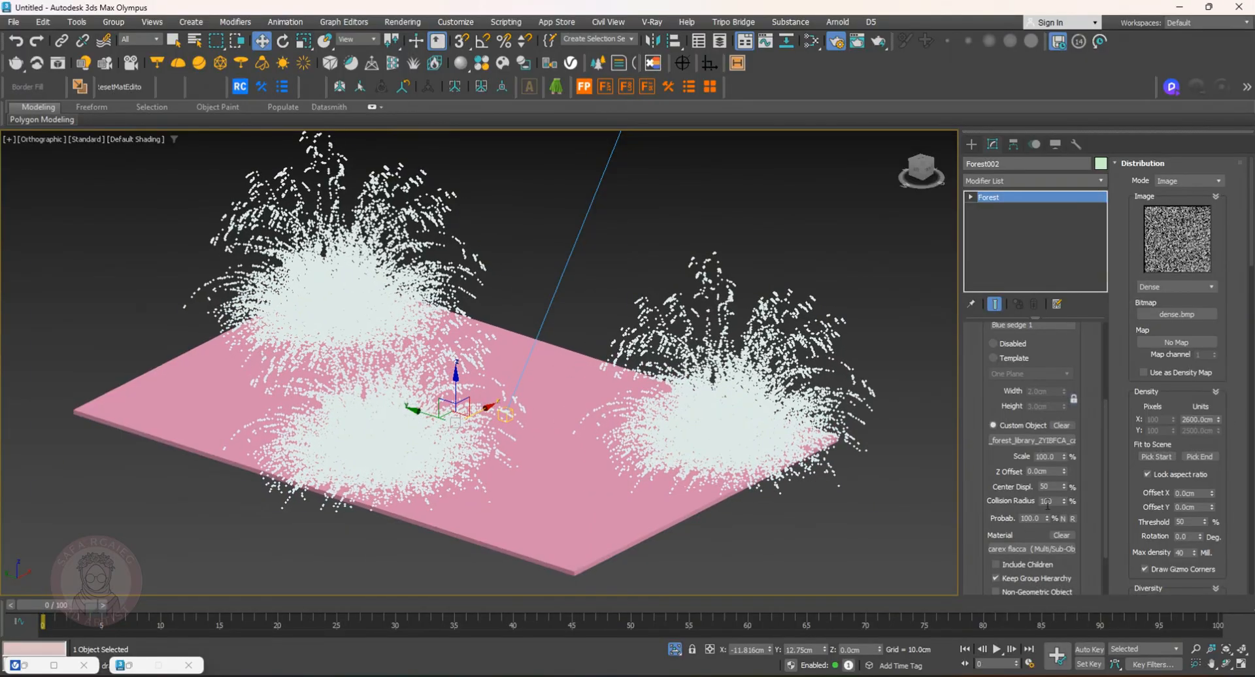
left_click_drag(1065, 457, 1082, 500)
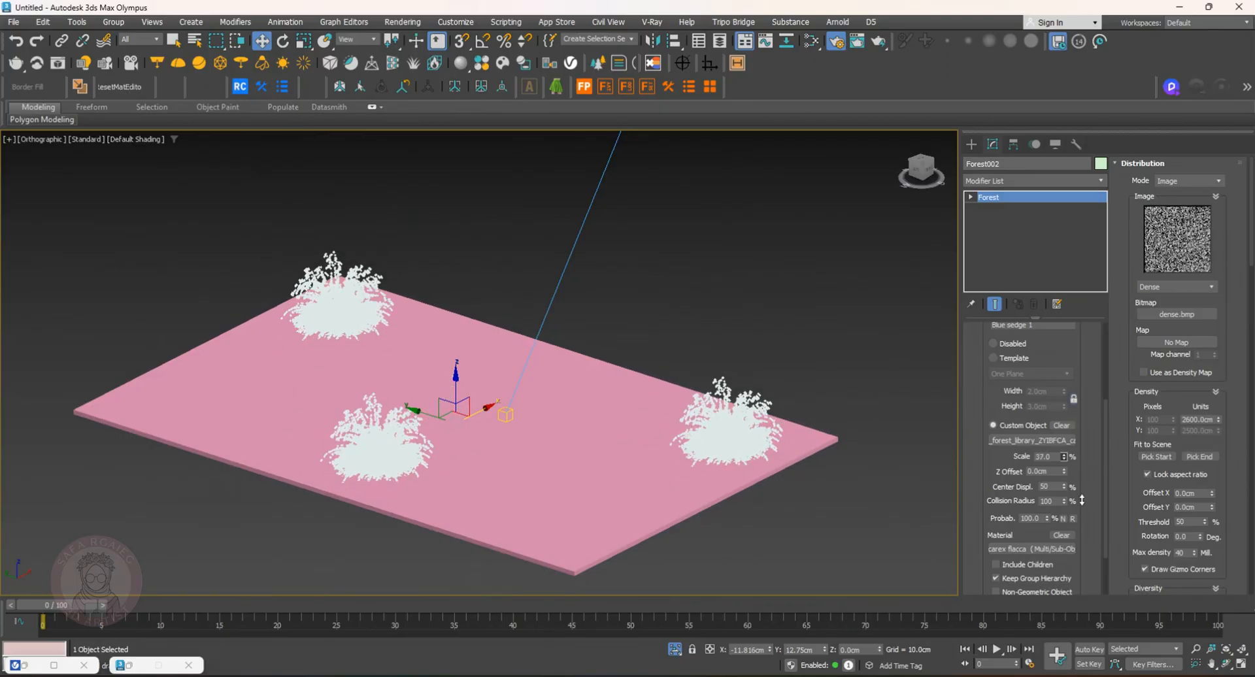
left_click_drag(1220, 423, 1222, 467)
left_click_drag(484, 409, 527, 393)
Render the scene with V-Ray, inspect the sedge coverage, and close the frame buffer
key("shift+q")
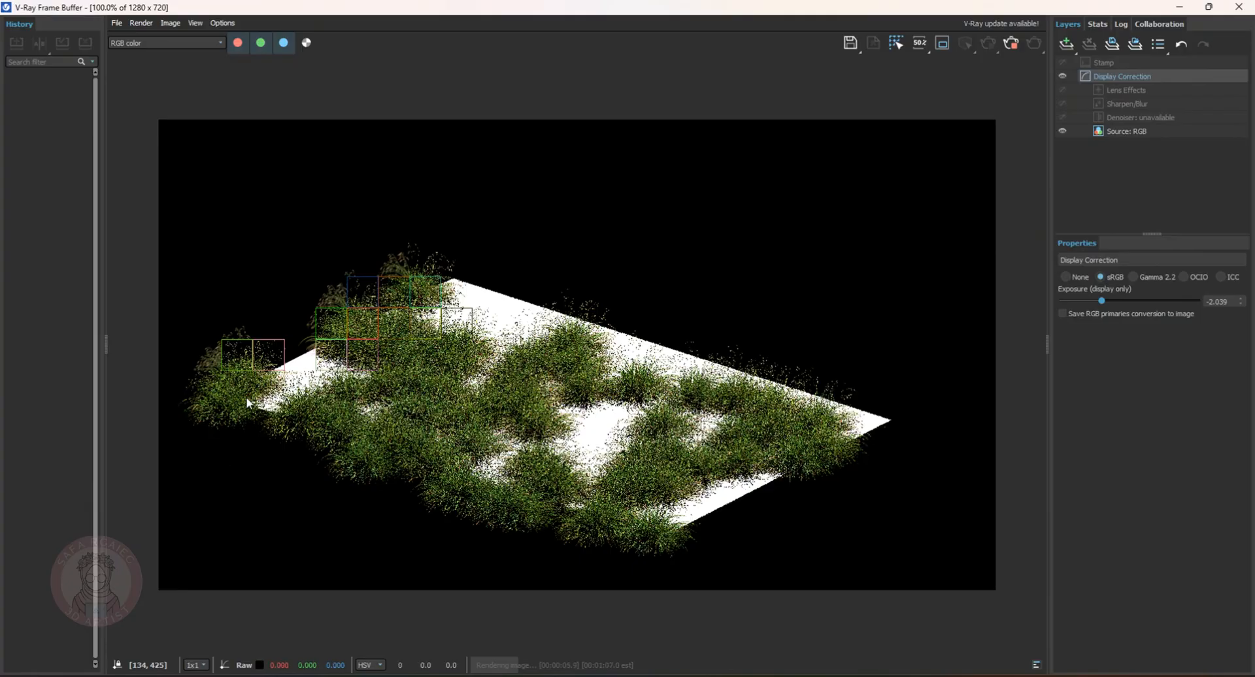
scroll(248, 375, "up", 2)
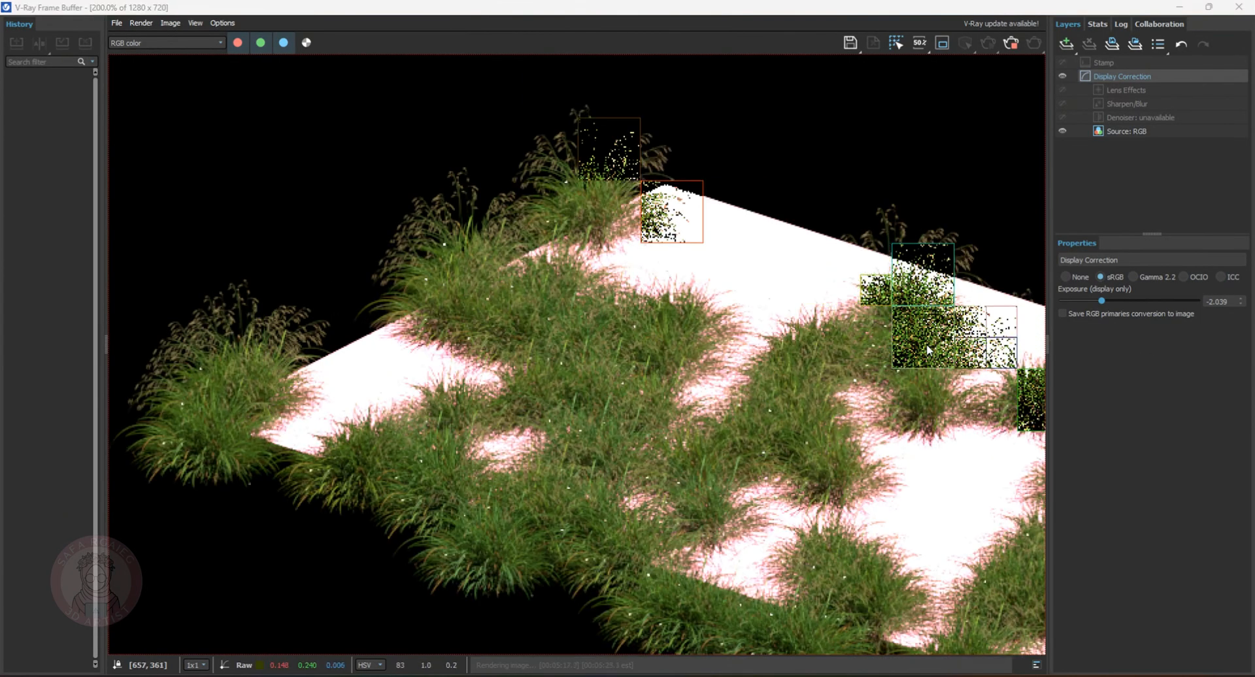
scroll(786, 364, "down", 2)
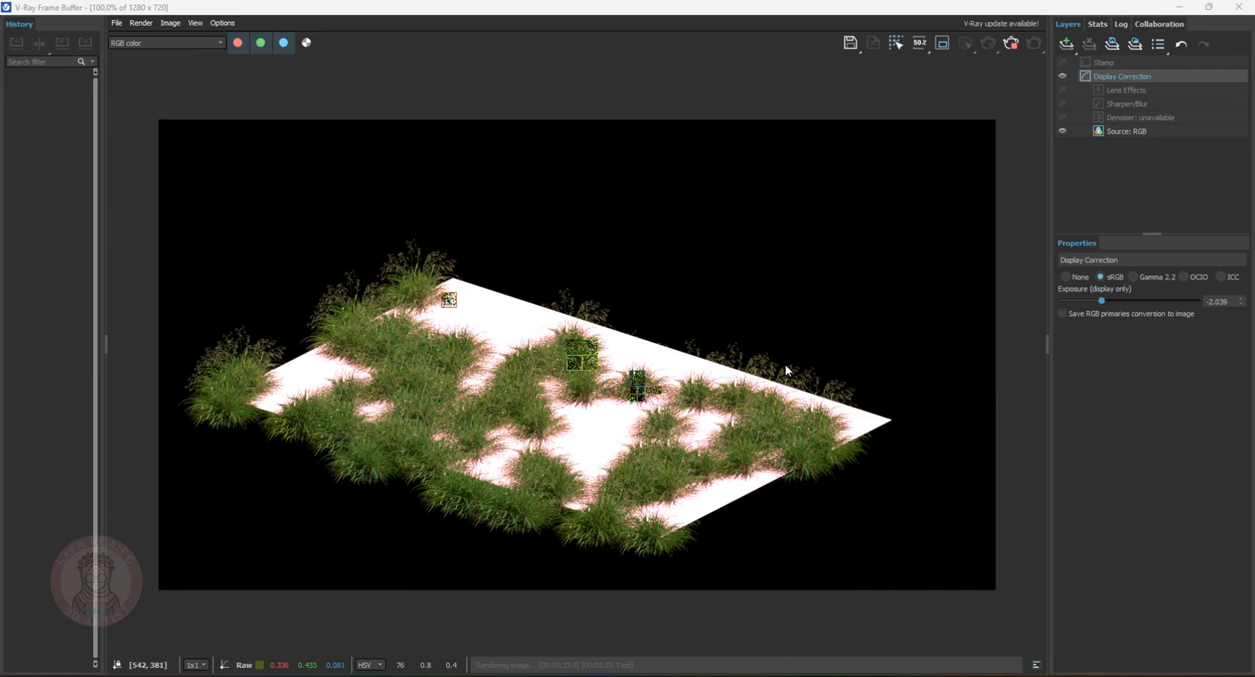
scroll(661, 445, "up", 2)
scroll(386, 480, "down", 2)
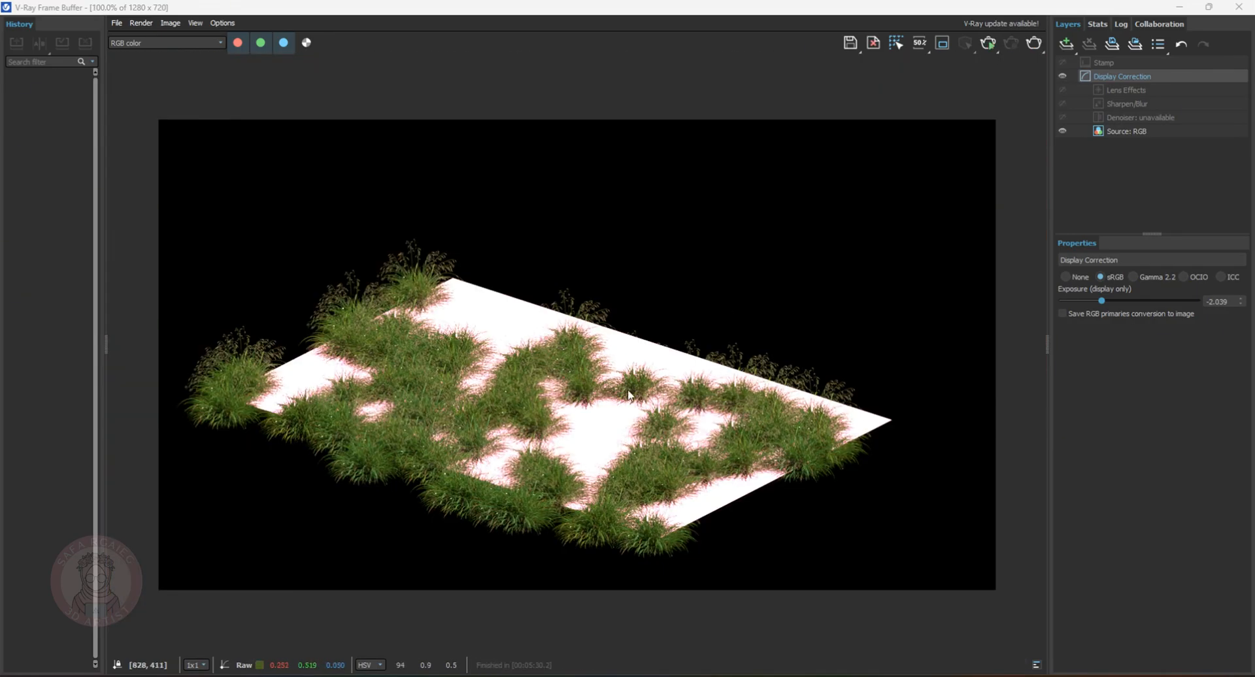
left_click(1180, 6)
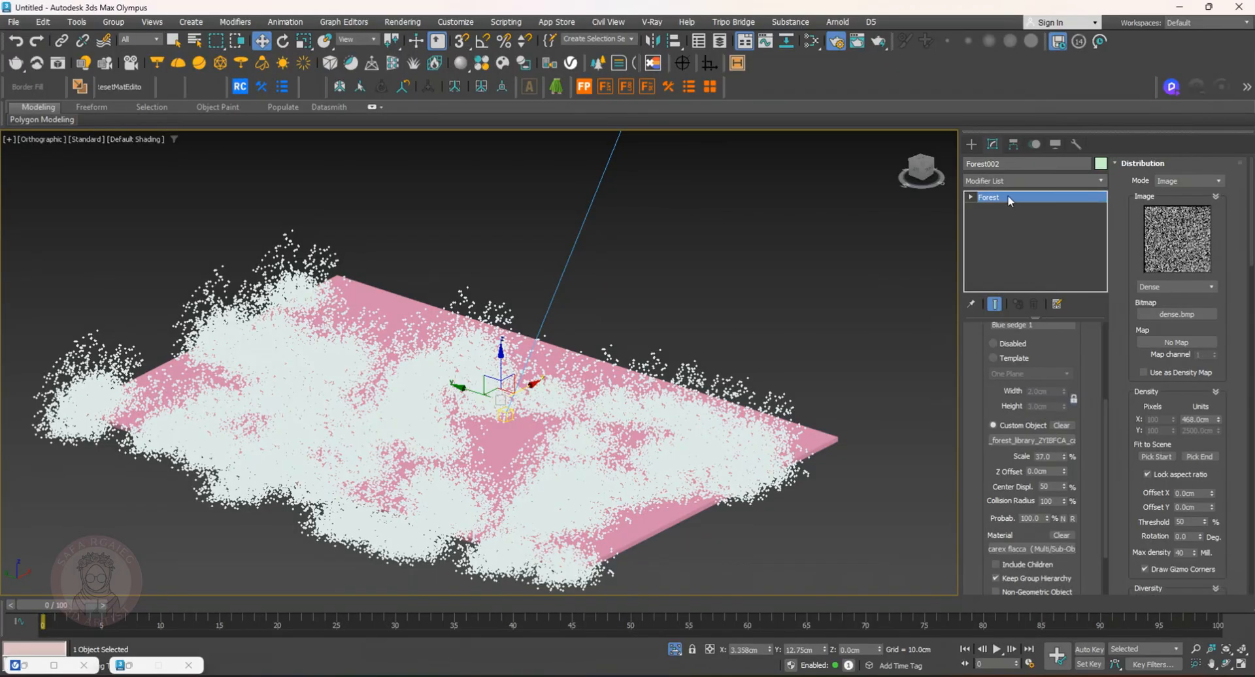
Delete the blue sedge forest object
left_click(973, 144)
left_click(991, 145)
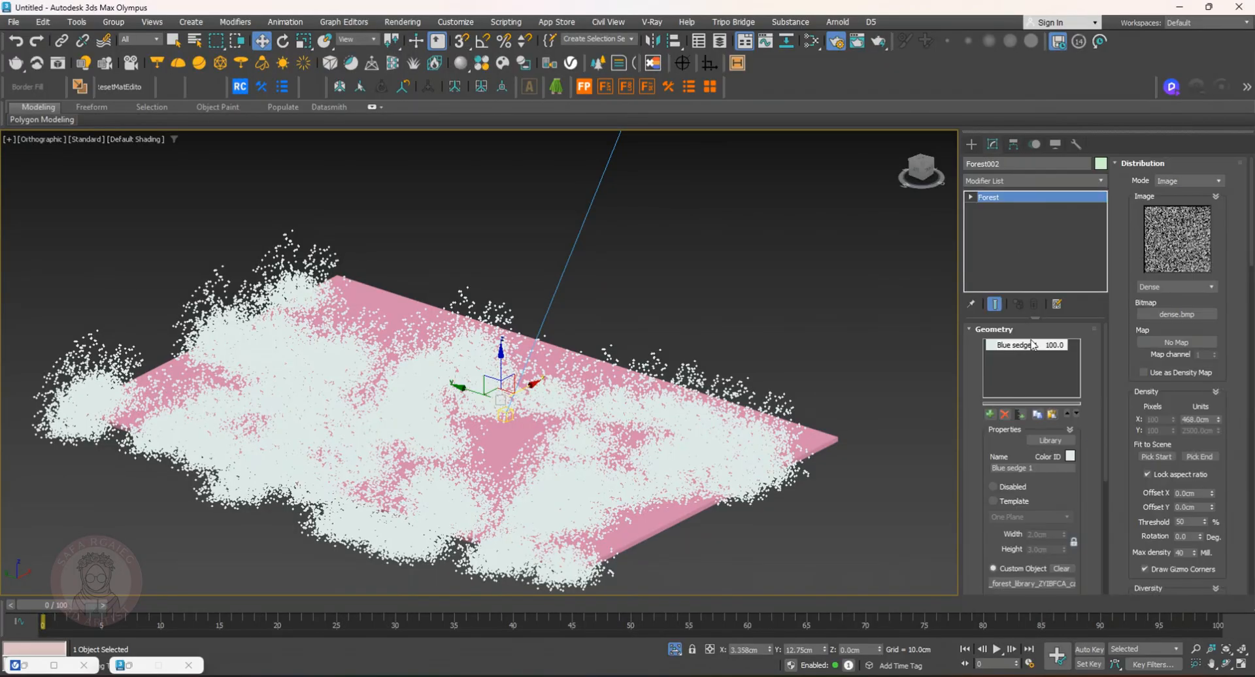
left_click(972, 145)
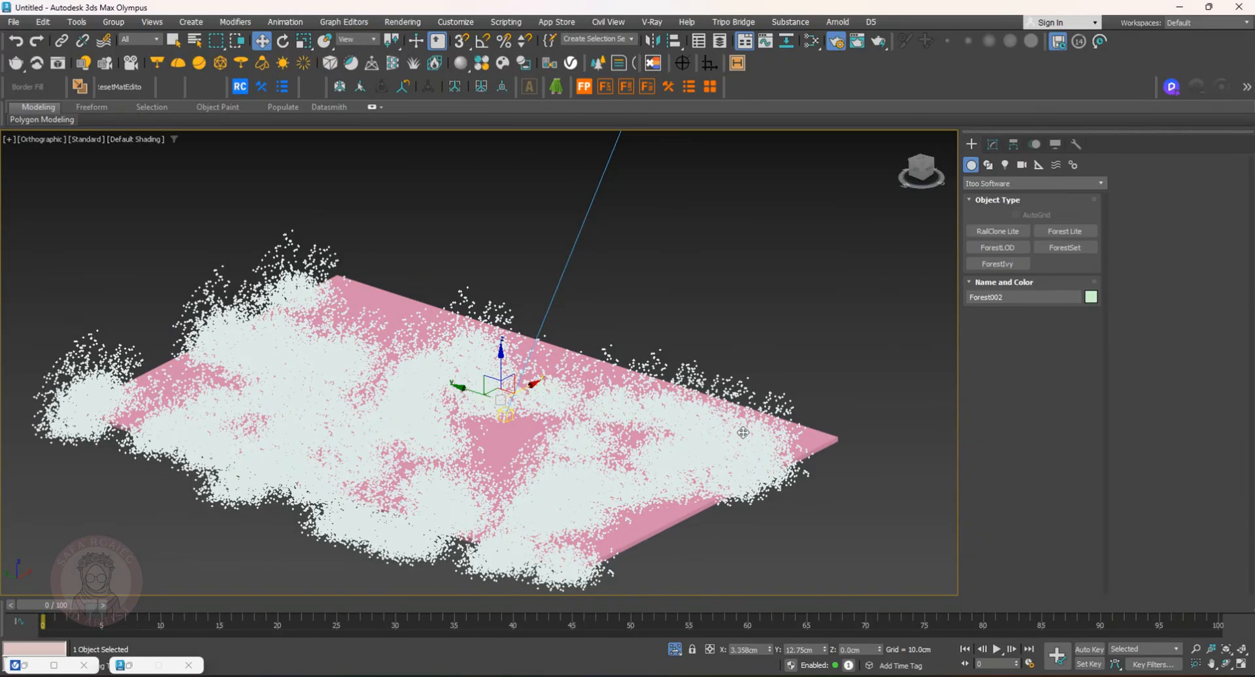
key("Delete")
Create a Forest Lite object from the Himalayan Cedar 17M library model, scattered over the rectangle
left_click(1048, 231)
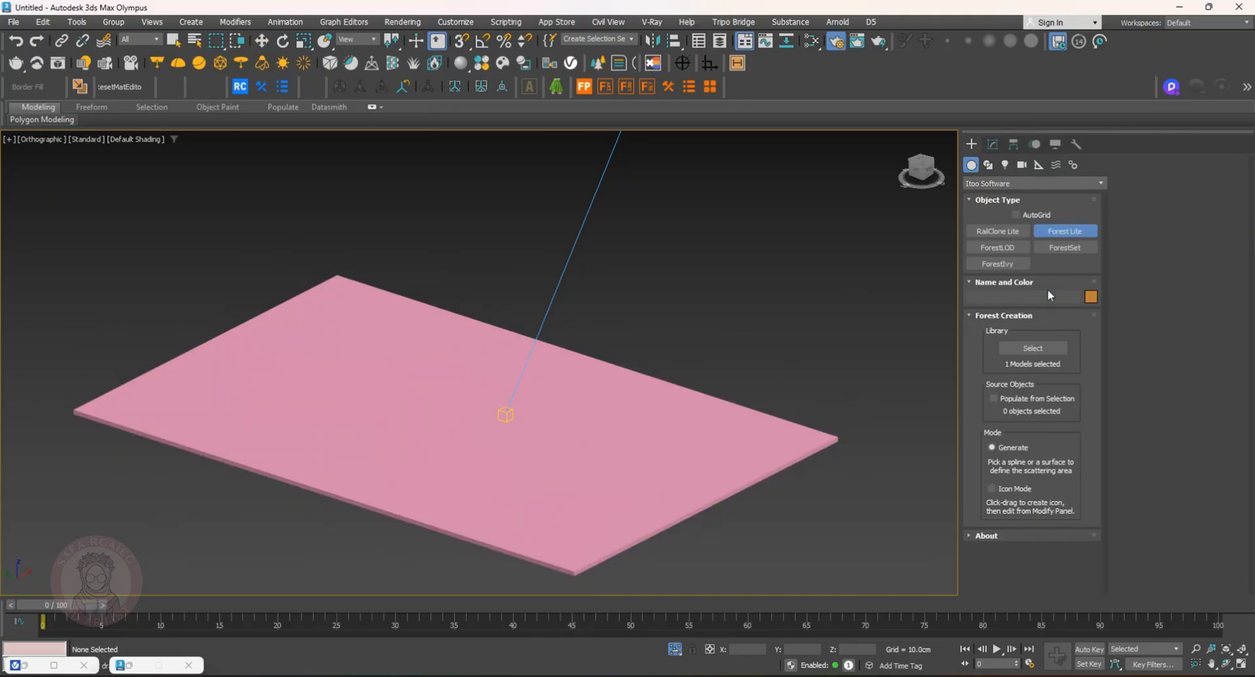
left_click(1050, 348)
left_click(862, 358)
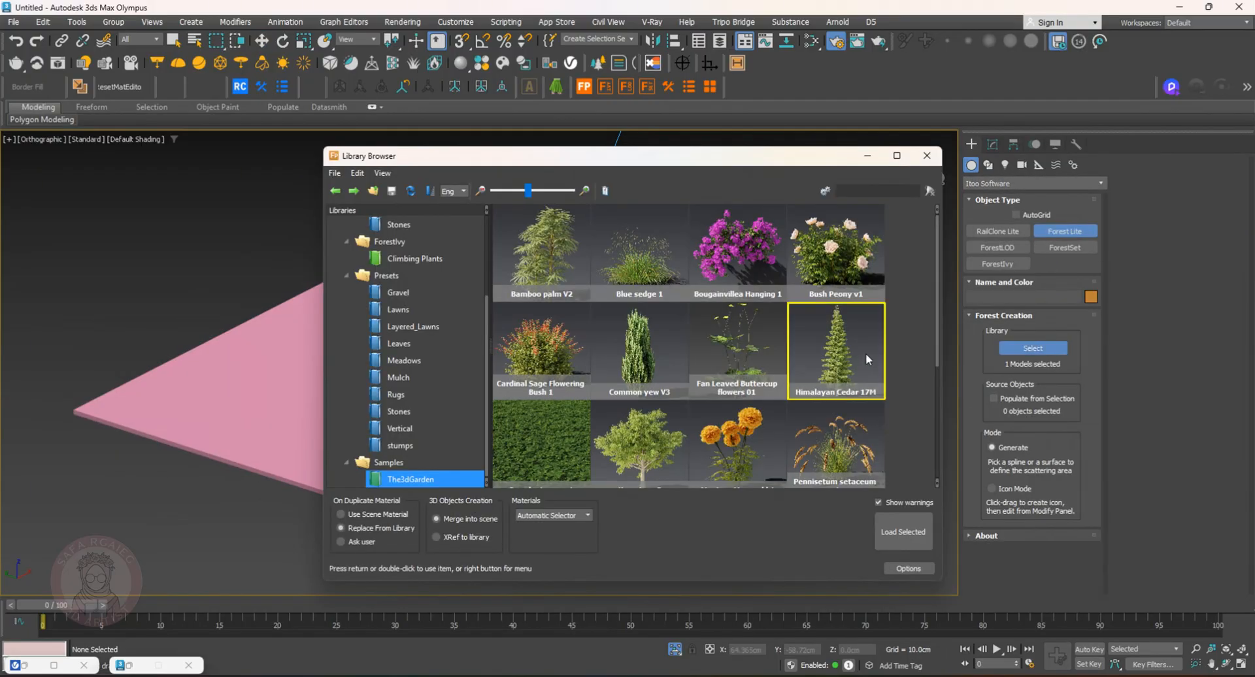
double_click(857, 362)
left_click(717, 447)
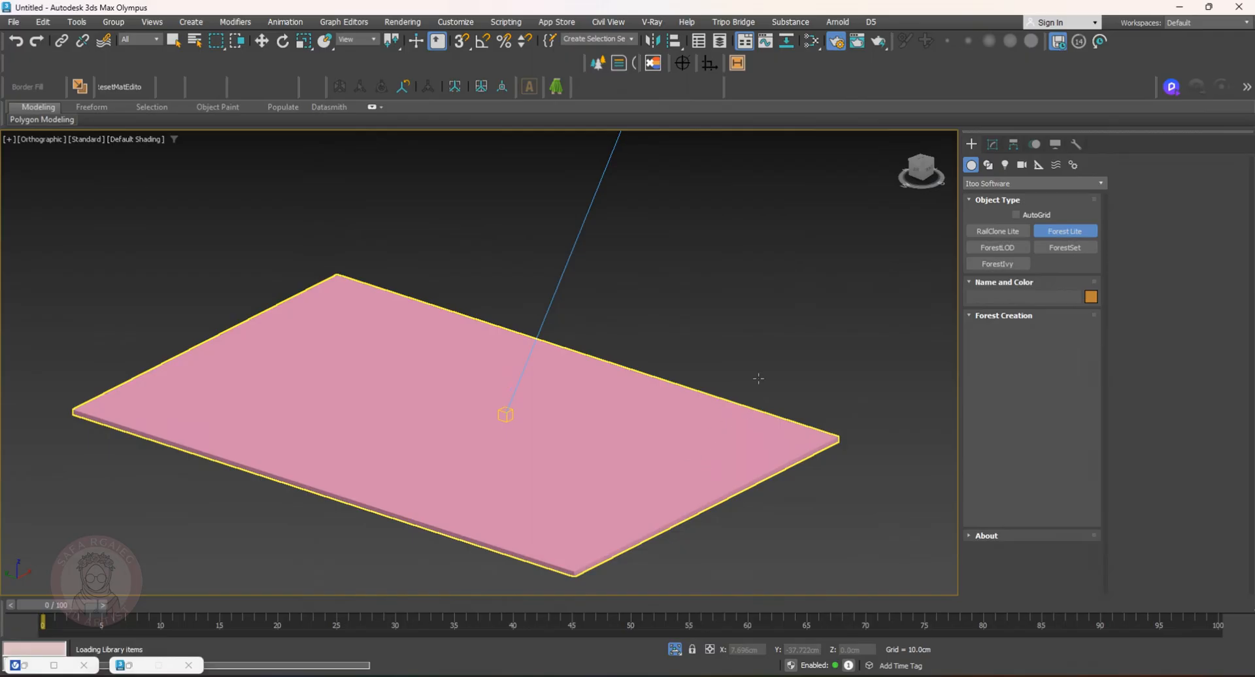
Set the cedar forest's global scale to 2.9%
scroll(698, 415, "down", 14)
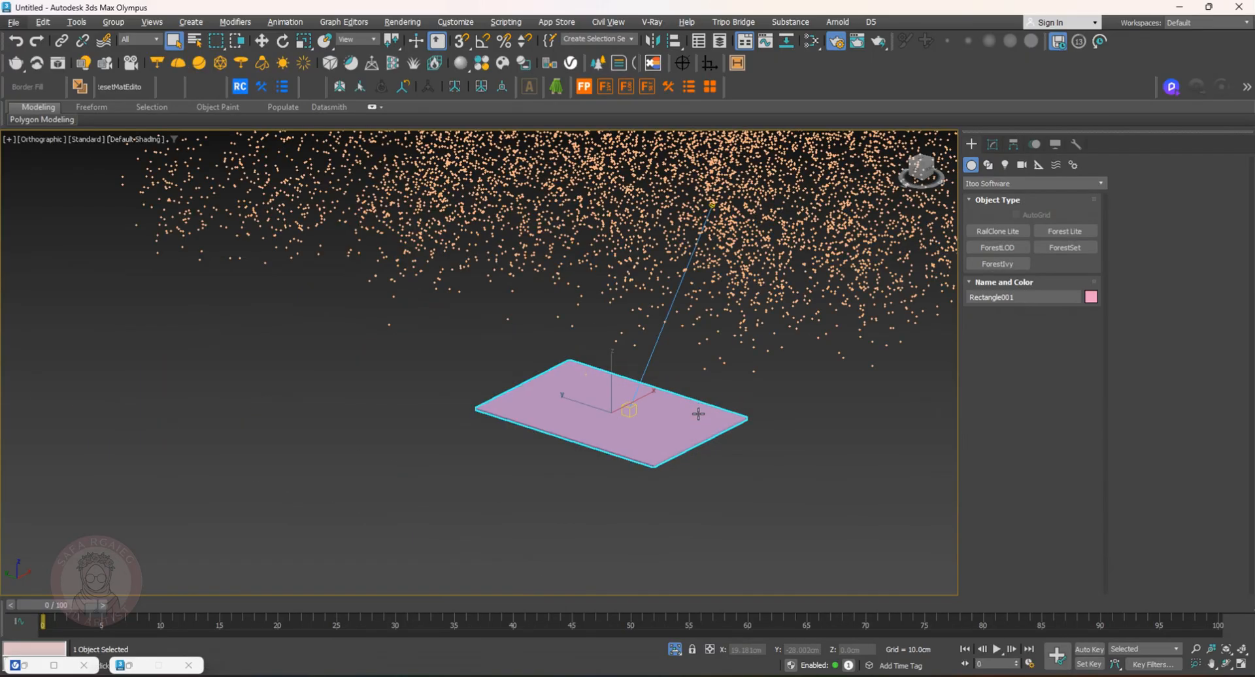
middle_click_drag(706, 376, 717, 403)
scroll(707, 377, "up", 6)
scroll(706, 376, "down", 3)
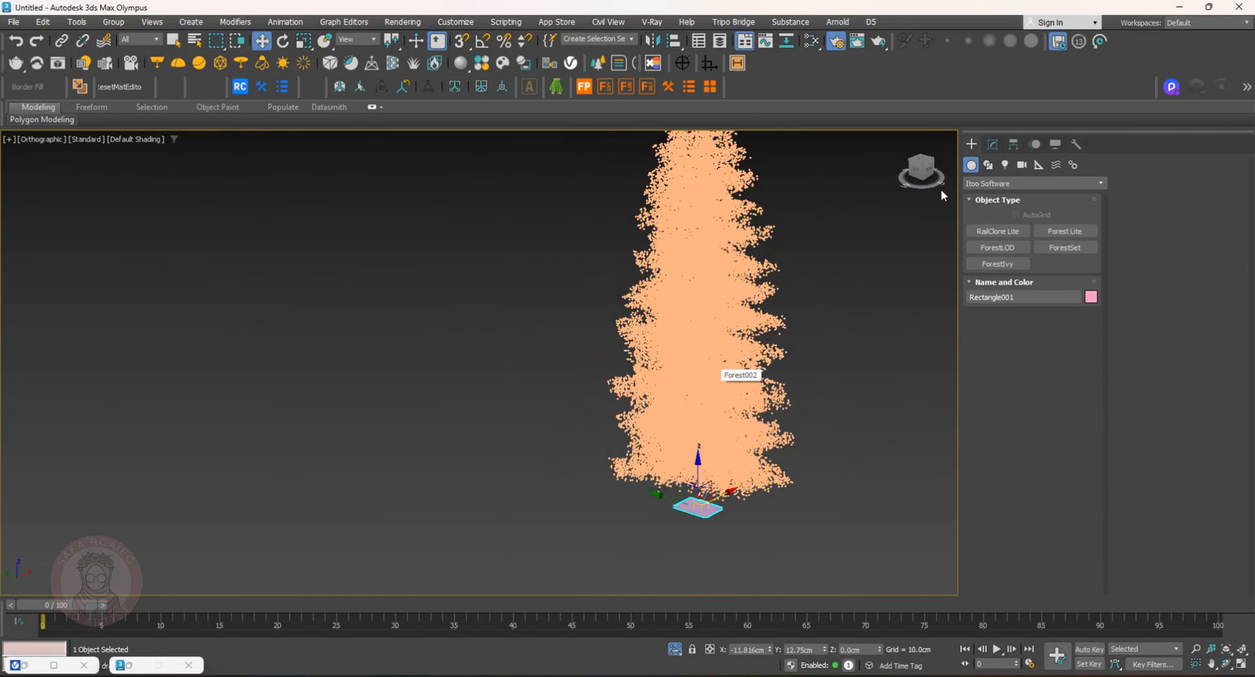
left_click(992, 144)
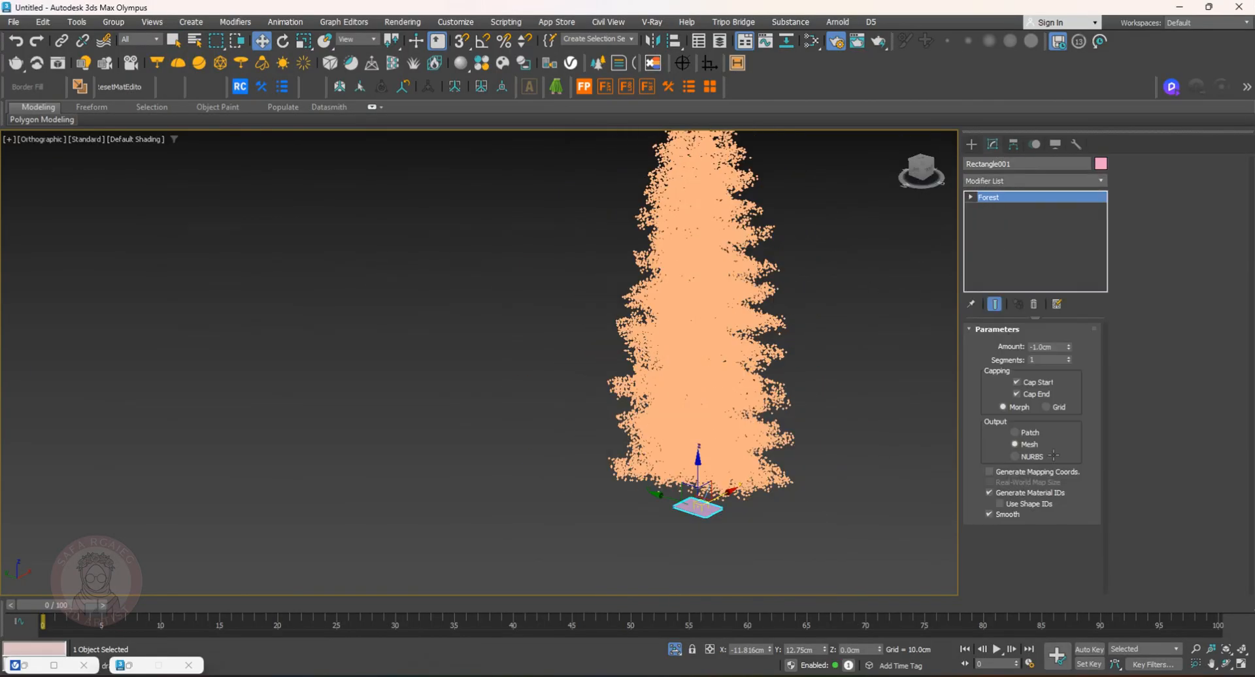
left_click_drag(1066, 544, 1069, 317)
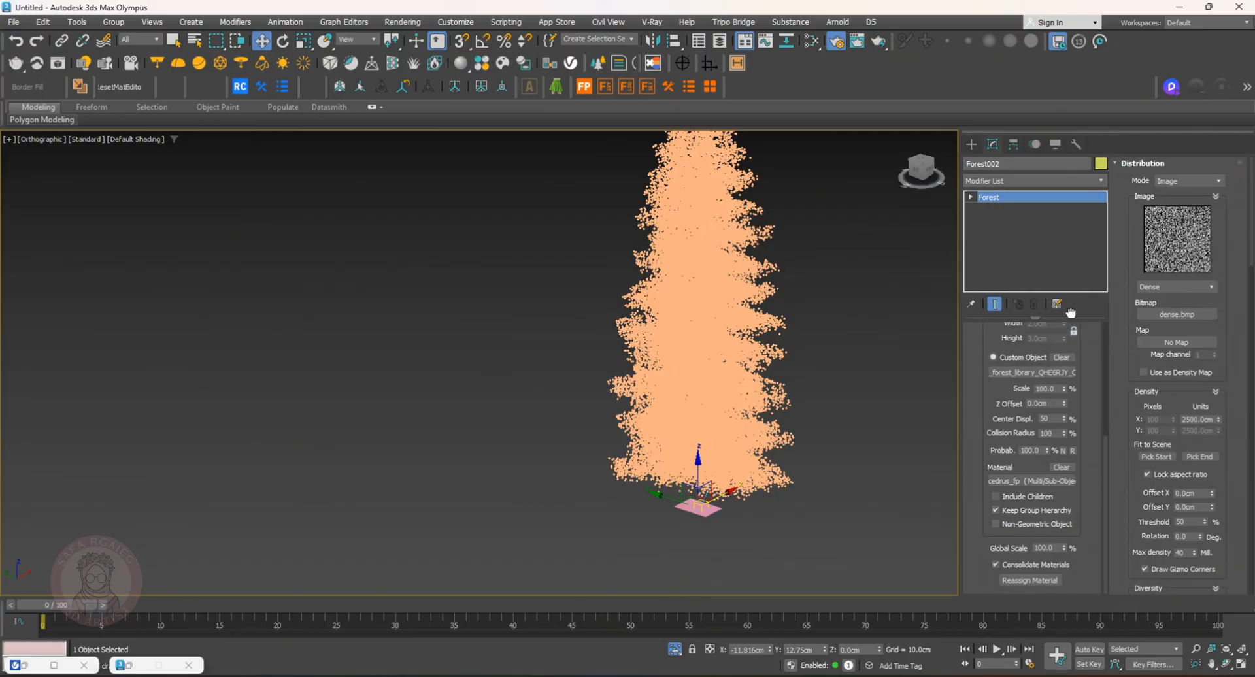
left_click_drag(1063, 550, 1072, 606)
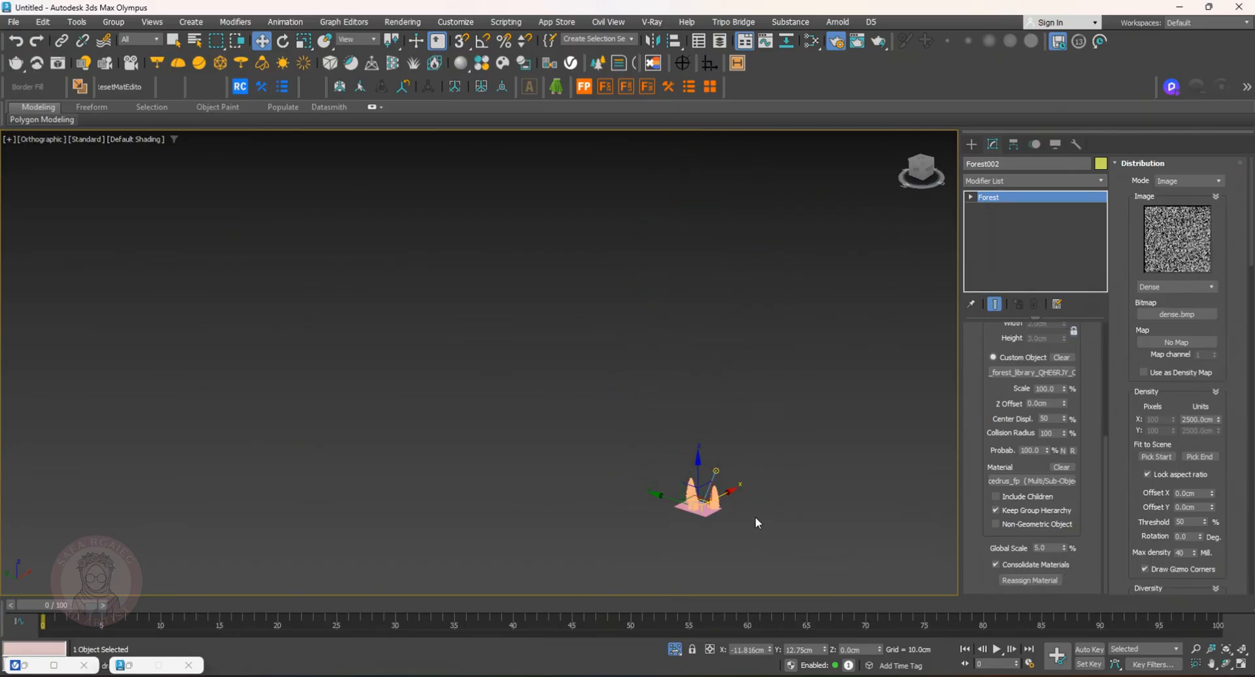
key("z")
left_click_drag(1068, 552, 1071, 582)
Set the cedar forest's distribution density to about 569 cm
middle_click_drag(657, 490, 650, 472, "alt")
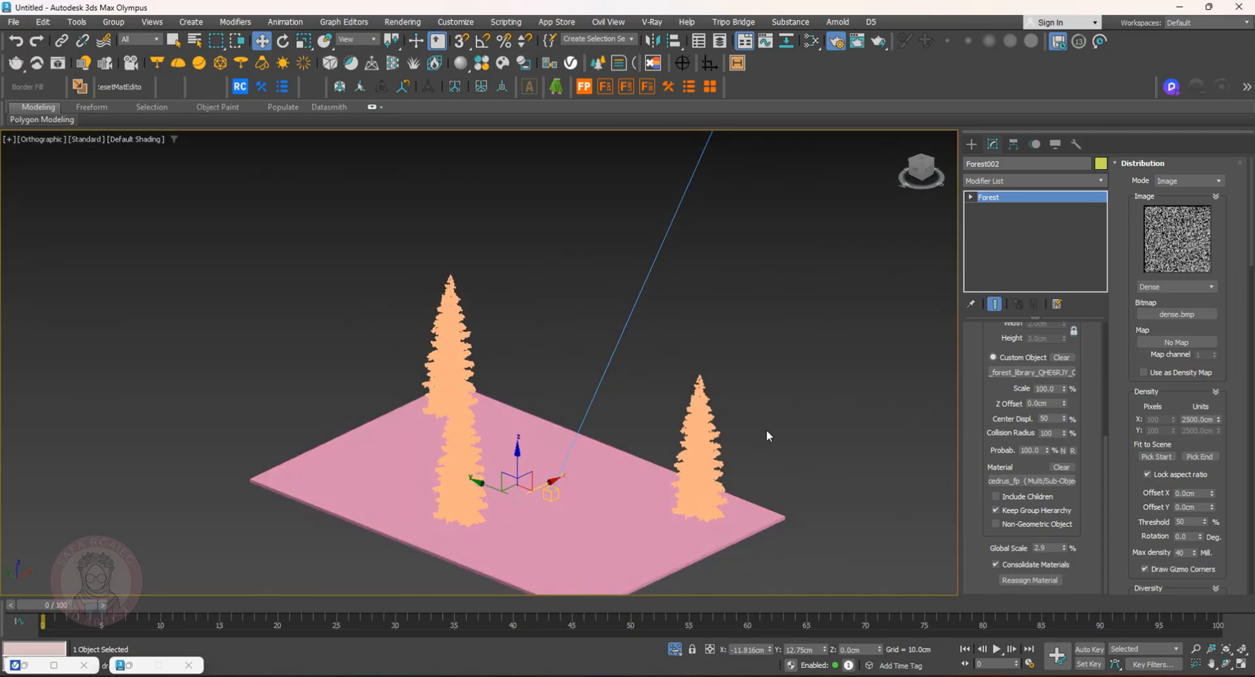
left_click_drag(1218, 421, 1228, 465)
middle_click_drag(758, 476, 1080, 451, "alt")
mouse_move(1218, 422)
left_mouse_down()
mouse_move(1228, 458)
mouse_move(1229, 439)
left_mouse_up()
middle_click_drag(869, 412, 770, 425, "alt")
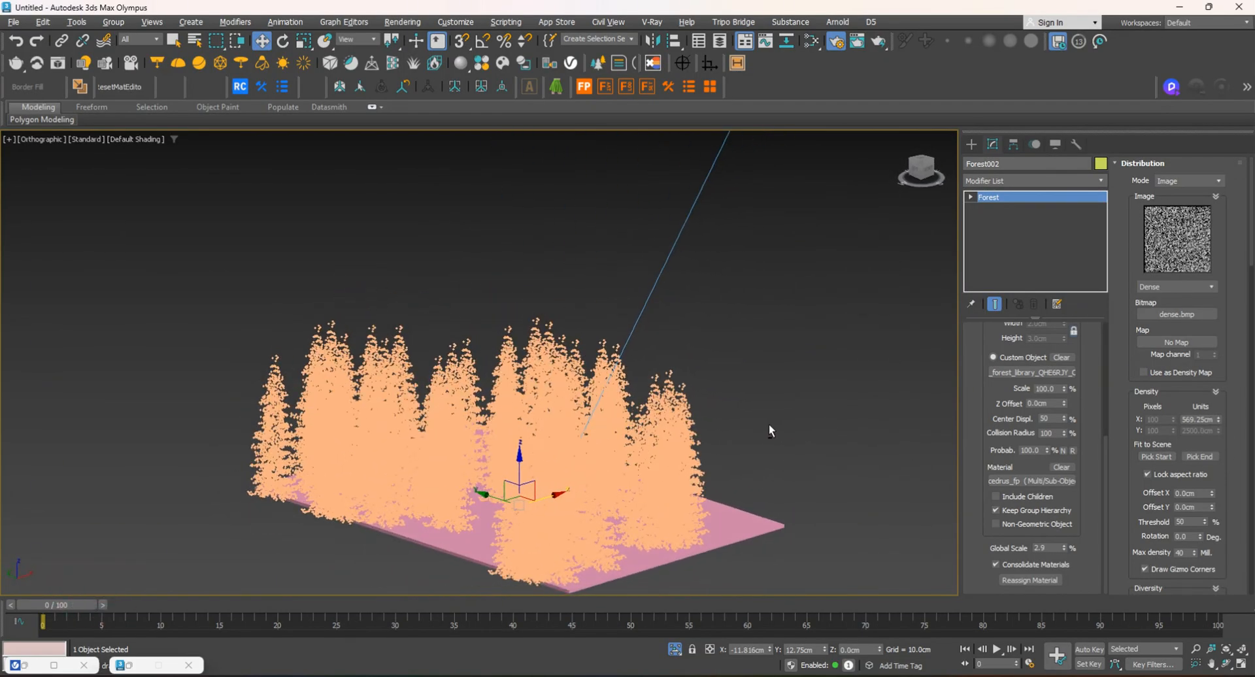